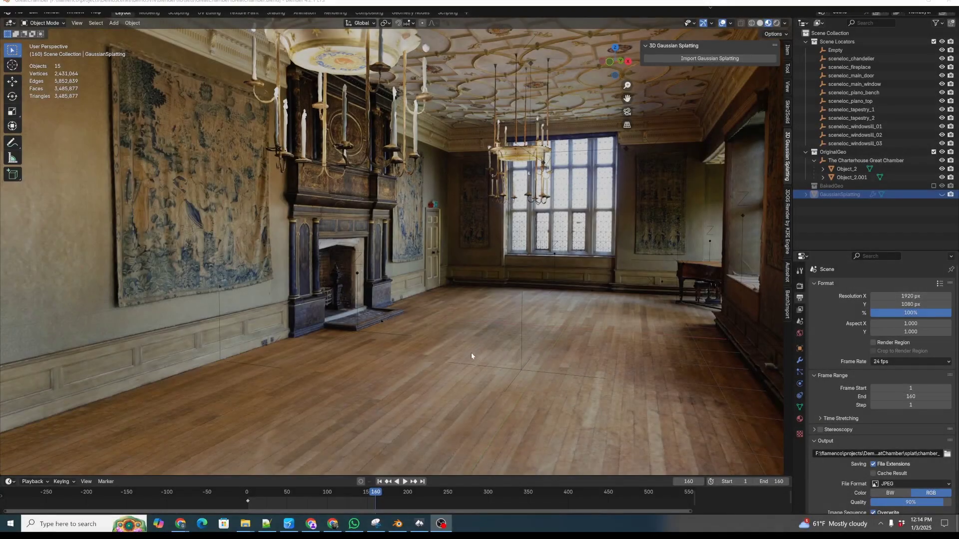
Compare the GaussianSplatting object with the original room geometry by toggling its visibility, and delete it from the scene
{"action": "scroll", "coordinate": [467, 361], "scroll_direction": "up", "scroll_amount": 5}
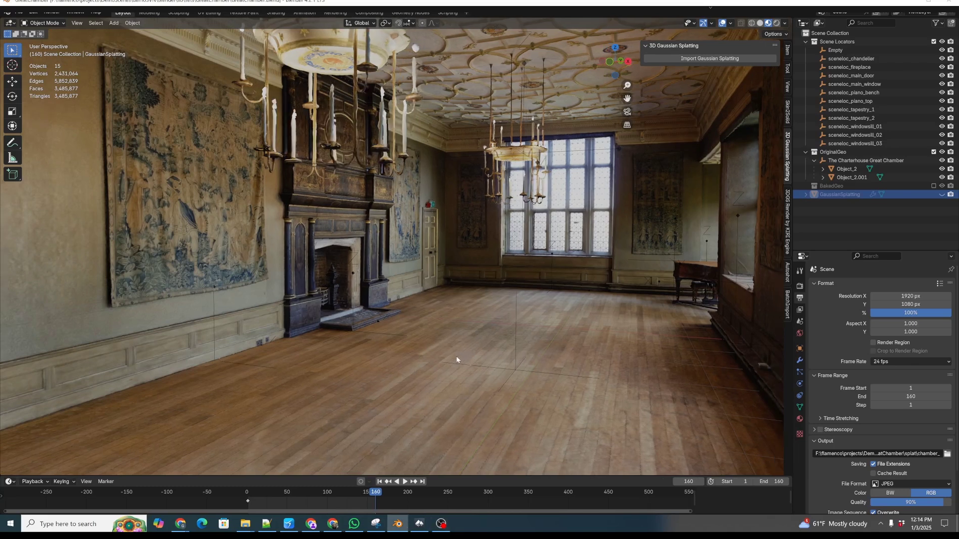
{"action": "middle_click_drag", "start_coordinate": [474, 353], "coordinate": [551, 300]}
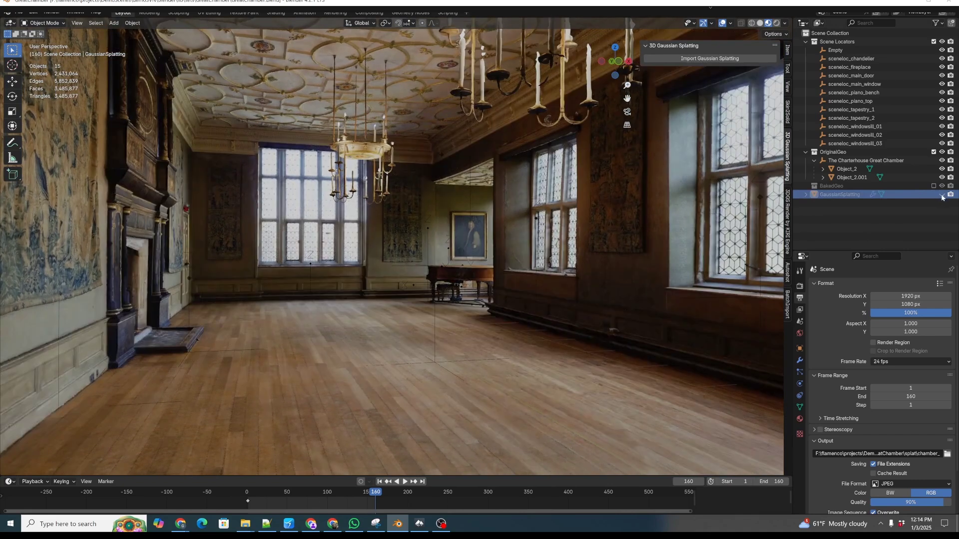
{"action": "left_click", "coordinate": [941, 196]}
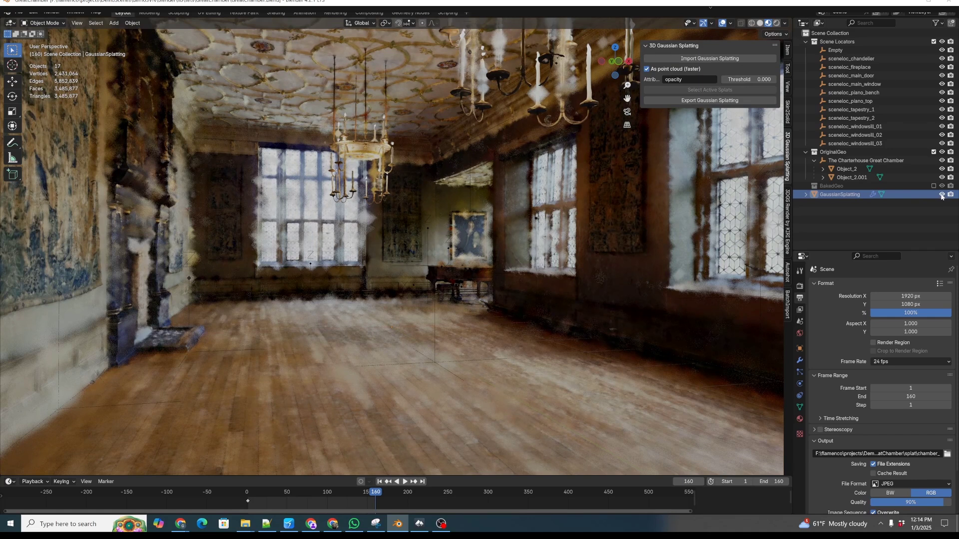
{"action": "left_click", "coordinate": [941, 197]}
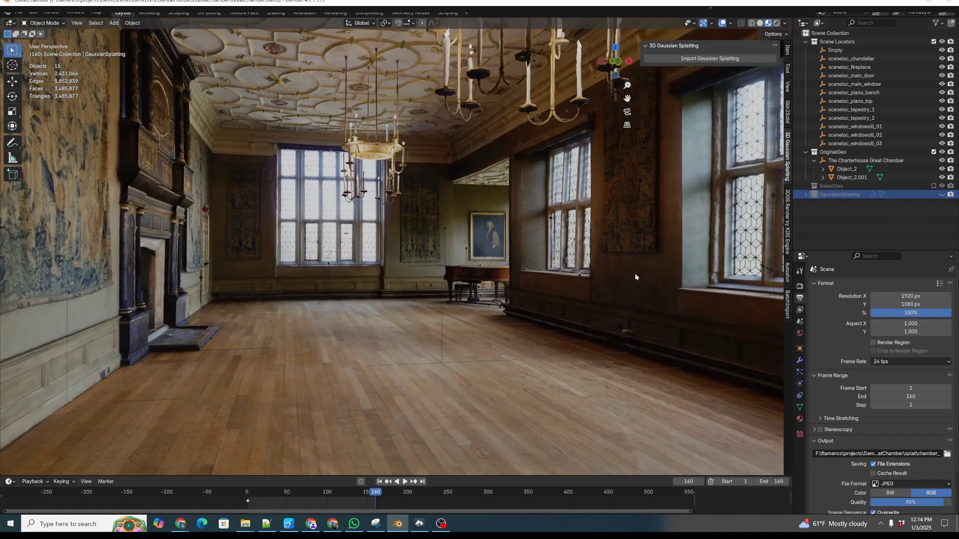
{"action": "key", "text": "Delete"}
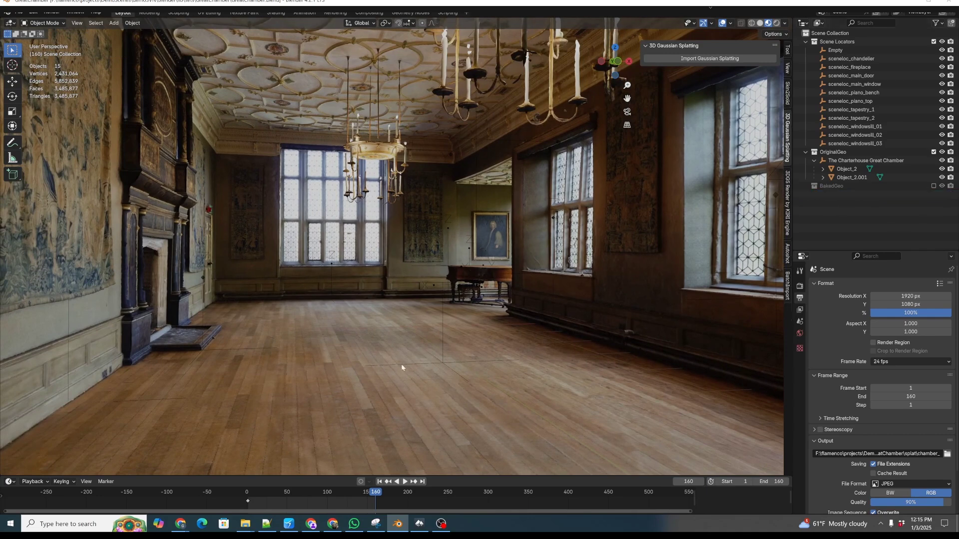
{"action": "middle_click_drag", "start_coordinate": [401, 367], "coordinate": [533, 324]}
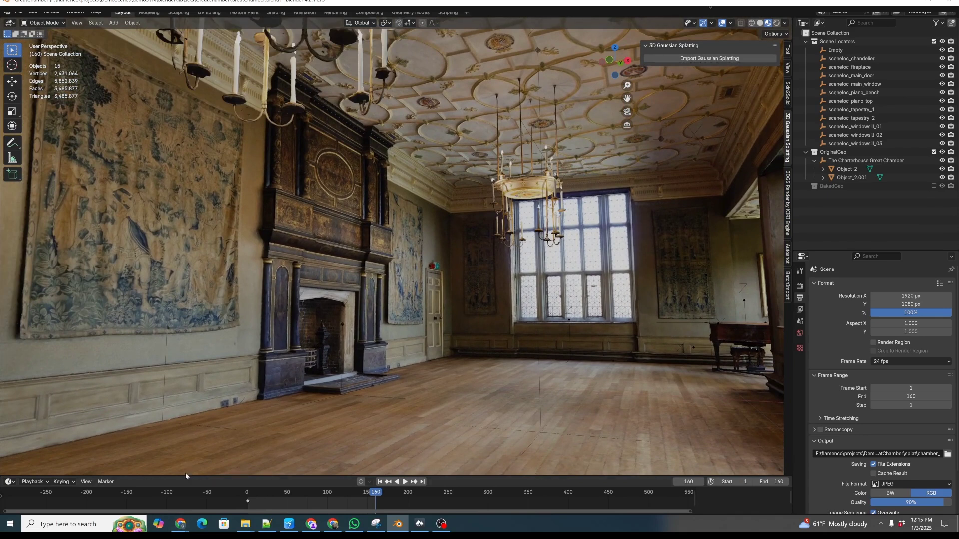
Switch to the Lightcraft downloads page in Chrome and save the Blender add-on AutoshotBlender_1.0.116.zip to the Downloads folder
{"action": "mouse_move", "coordinate": [186, 524]}
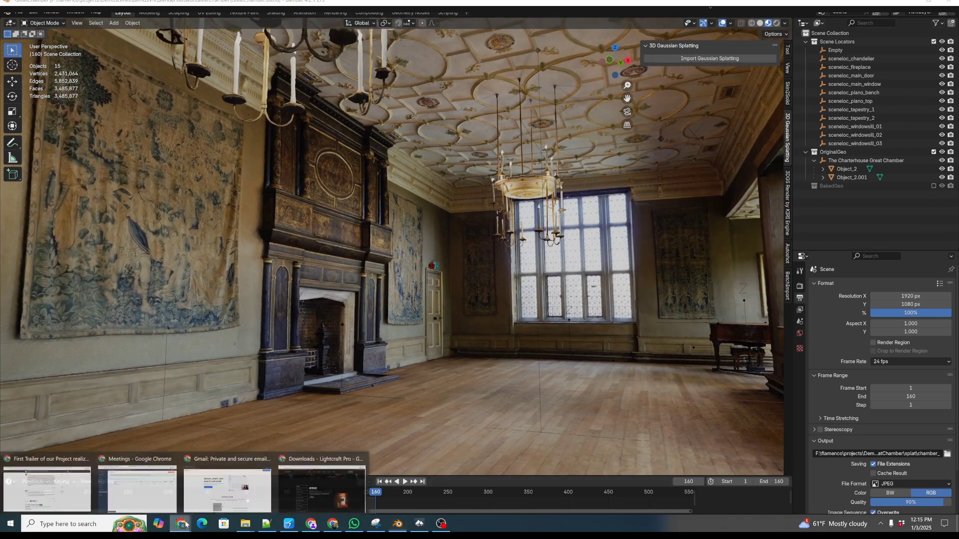
{"action": "left_click", "coordinate": [321, 487]}
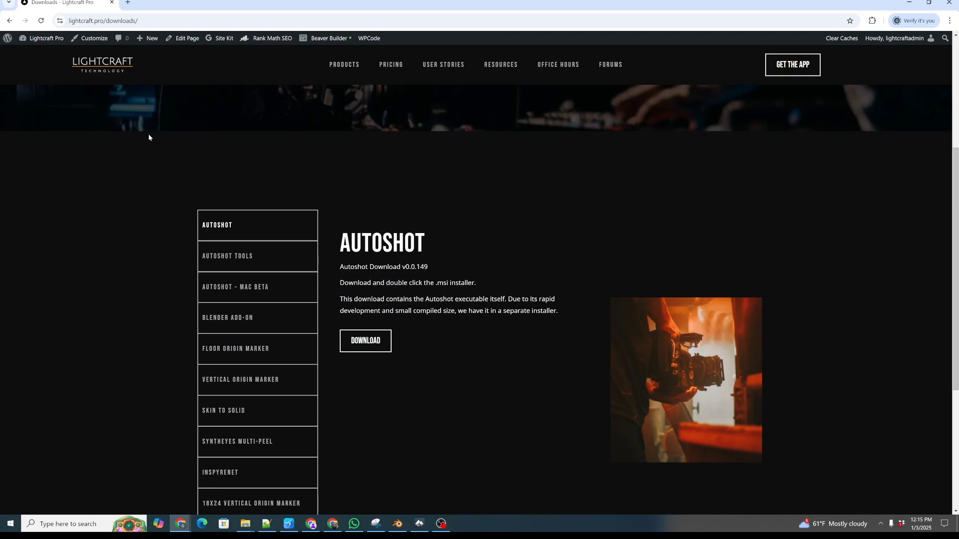
{"action": "left_click", "coordinate": [230, 320]}
{"action": "left_click", "coordinate": [377, 222]}
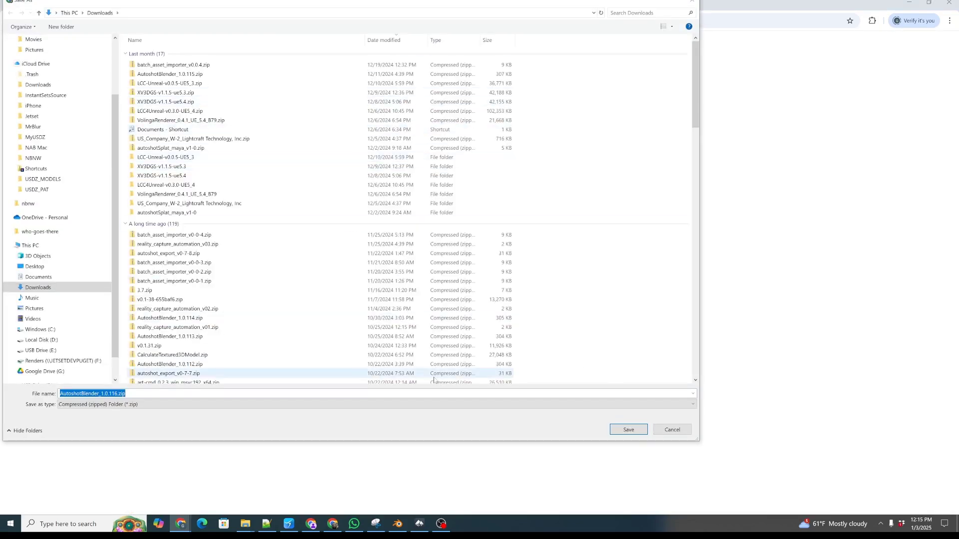
{"action": "left_click", "coordinate": [628, 429]}
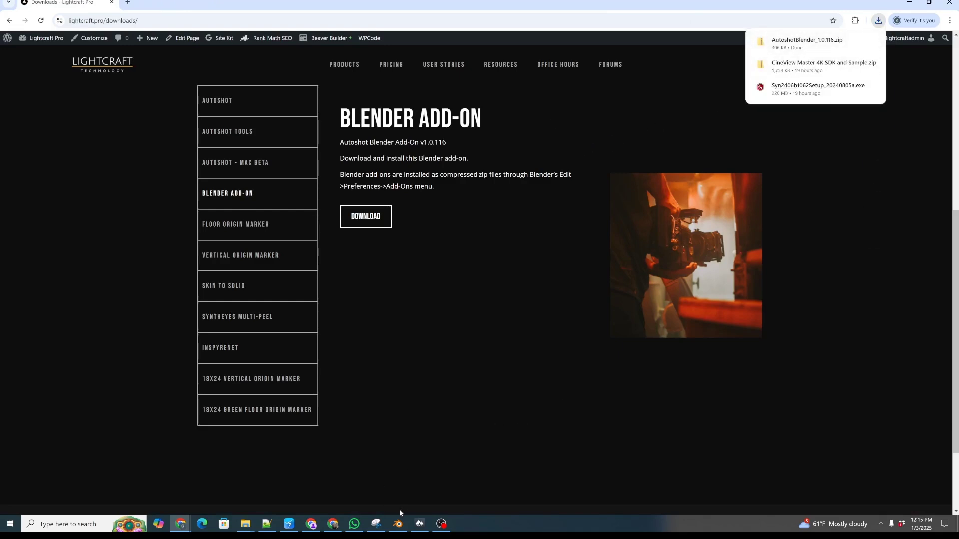
Switch back to Blender and install the add-on AutoshotBlender_1.0.116.zip from the Downloads folder through the add-on preferences
{"action": "left_click", "coordinate": [398, 524]}
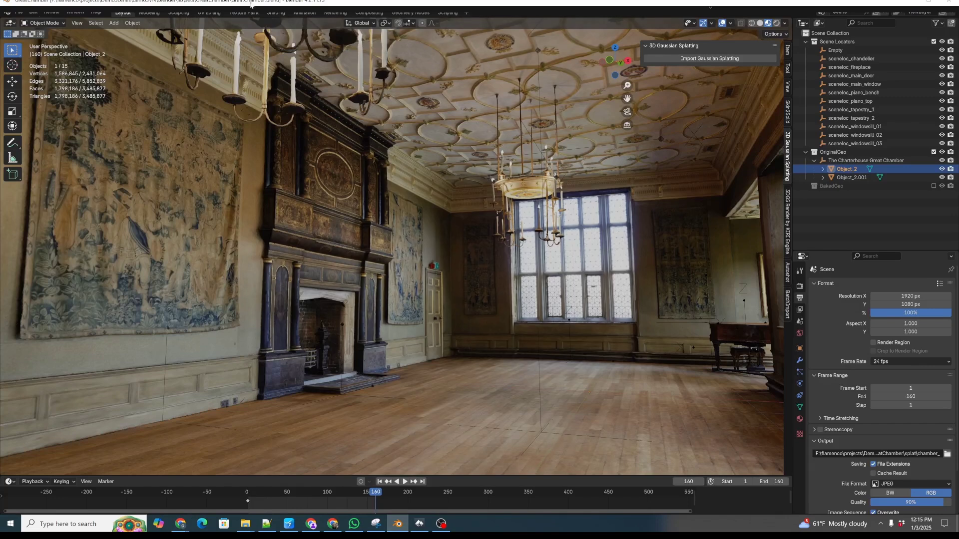
{"action": "left_click", "coordinate": [928, 2]}
{"action": "left_click", "coordinate": [33, 9]}
{"action": "left_click", "coordinate": [51, 120]}
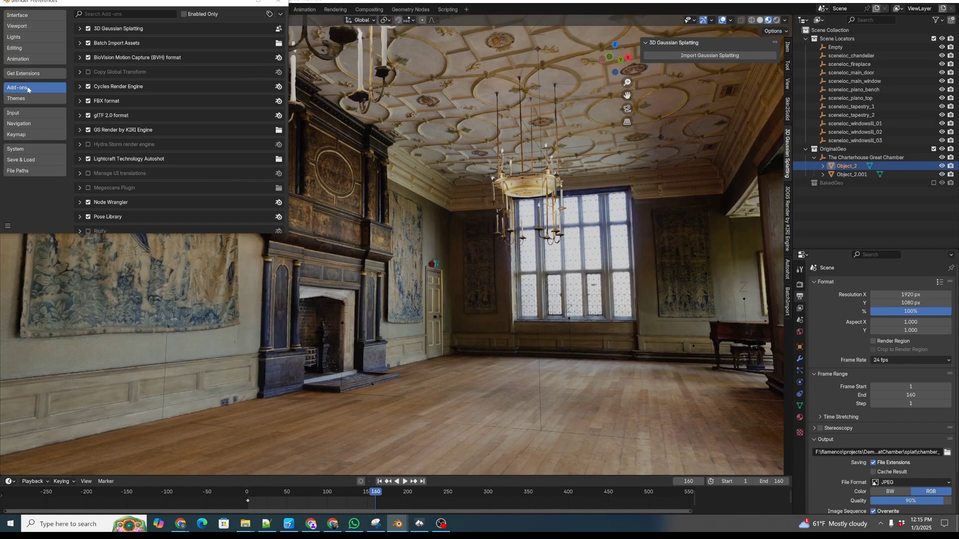
{"action": "left_click", "coordinate": [280, 14]}
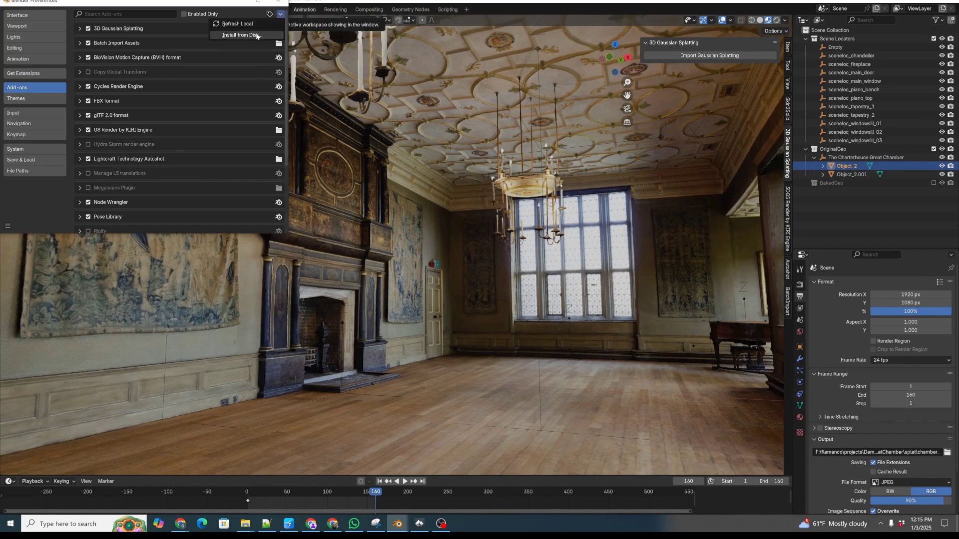
{"action": "left_click", "coordinate": [258, 37]}
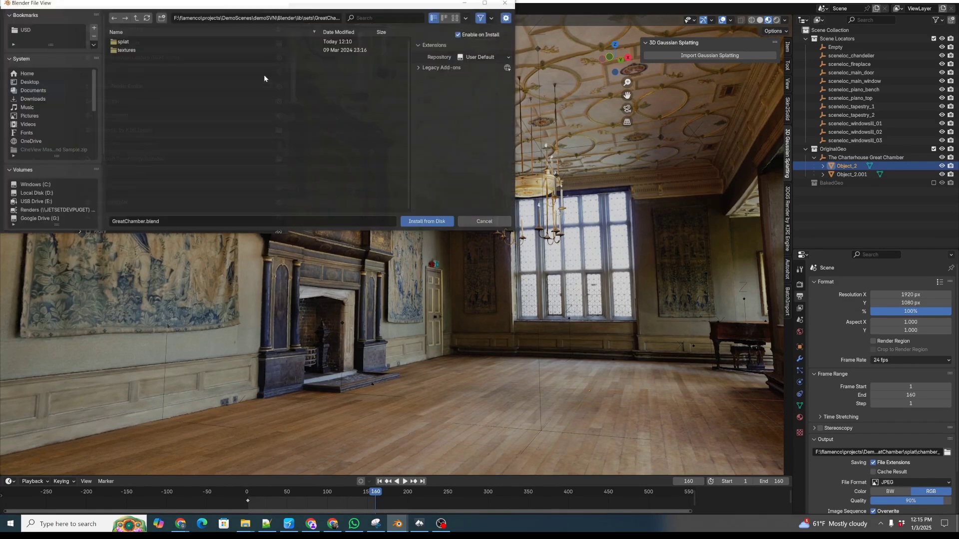
{"action": "left_click", "coordinate": [38, 100]}
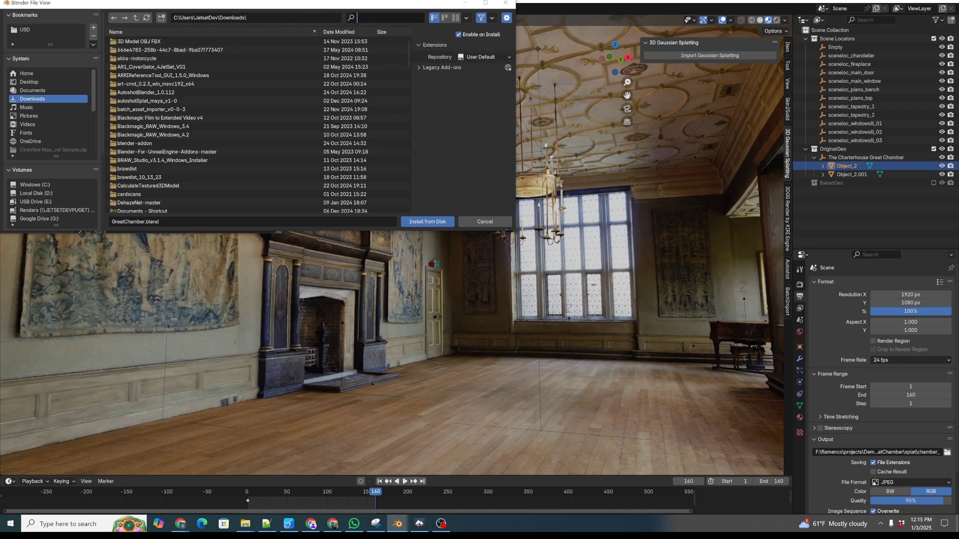
{"action": "type", "text": "AUTOSHOT"}
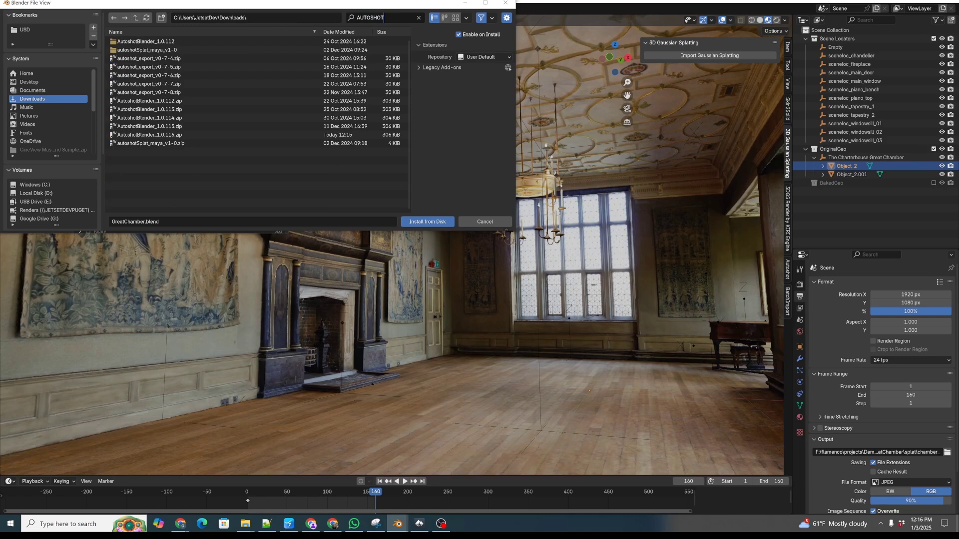
{"action": "key", "text": "Return"}
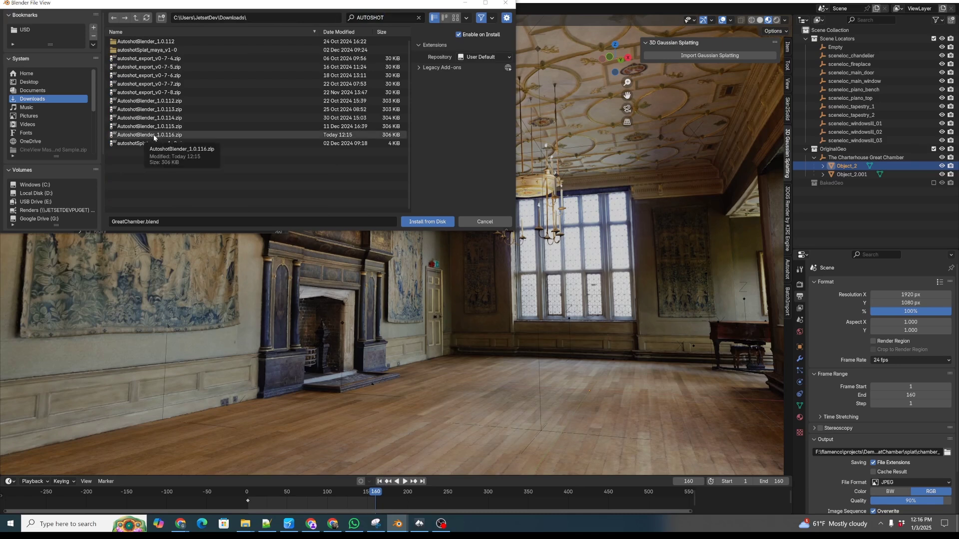
{"action": "double_click", "coordinate": [154, 135]}
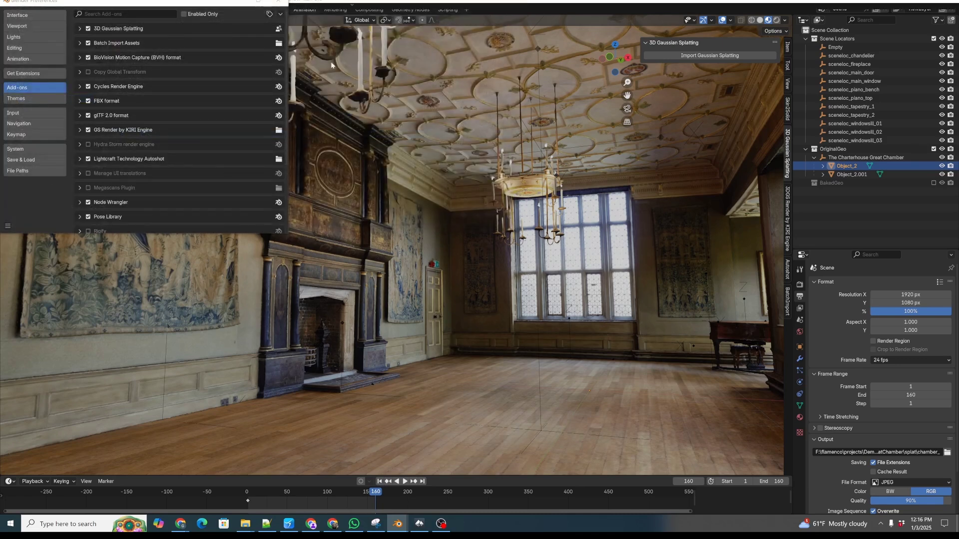
Look up the Autoshot add-on in the preferences, check its installed version, and close the preferences
{"action": "left_click", "coordinate": [116, 14]}
{"action": "type", "text": "AUTHO"}
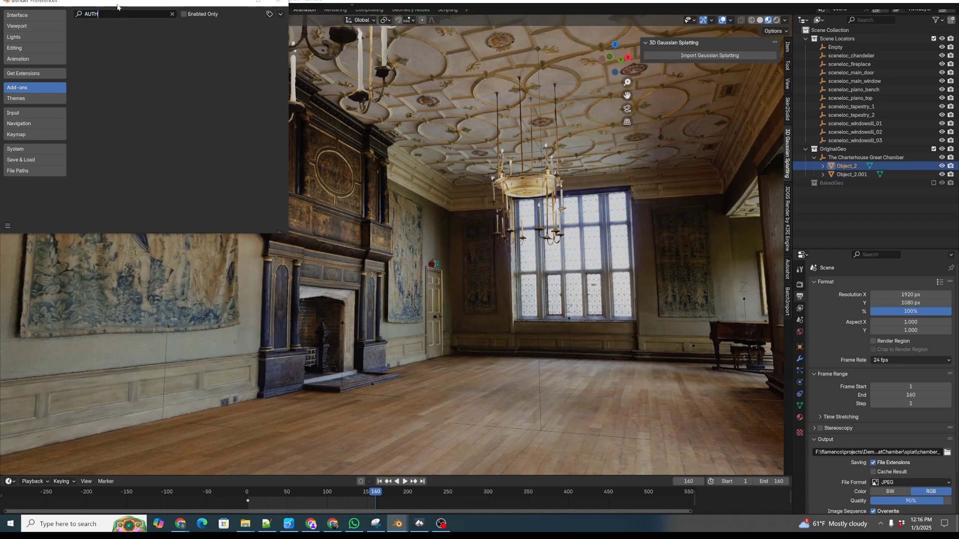
{"action": "key", "text": "BackSpace"}
{"action": "type", "text": "OSHOT"}
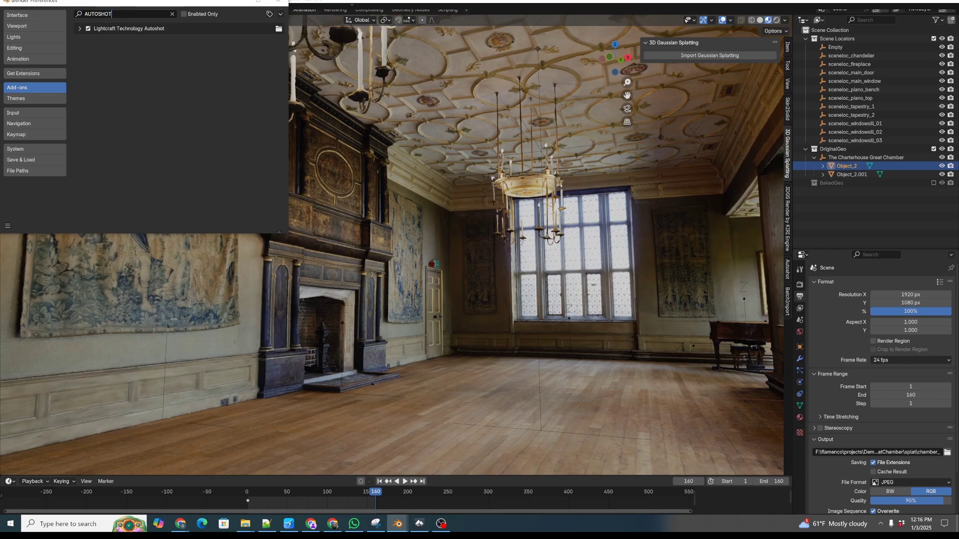
{"action": "left_click", "coordinate": [79, 29]}
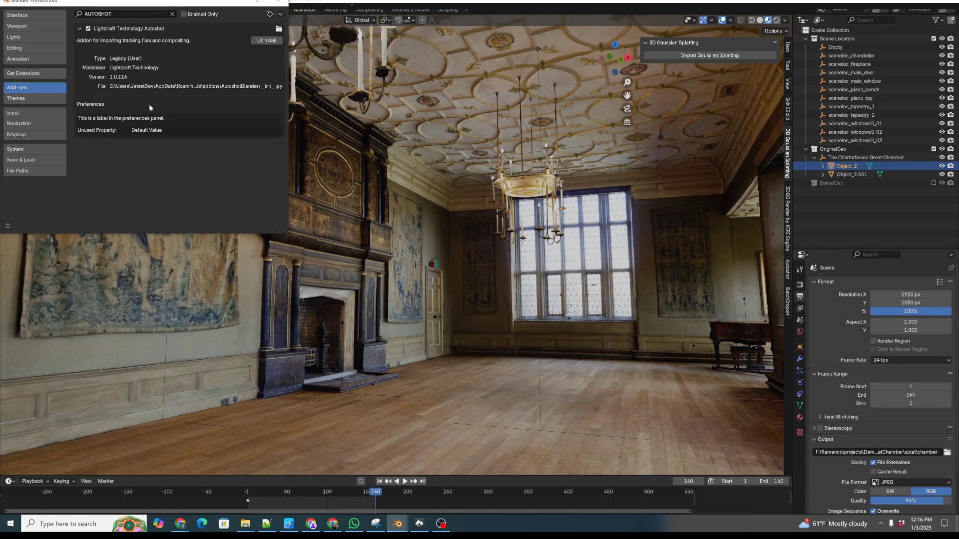
{"action": "left_click", "coordinate": [278, 1]}
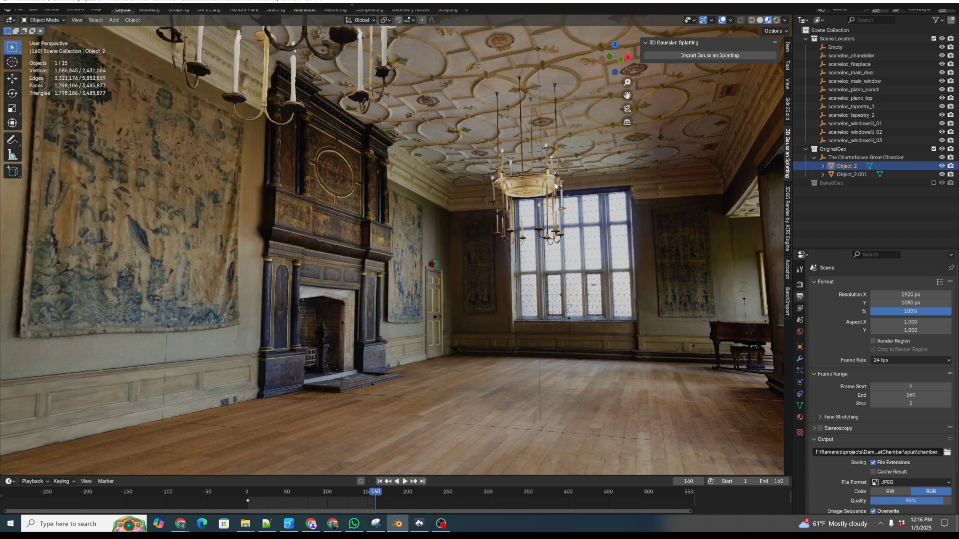
Display the Autoshot tools in the 3D viewport with the Splat Training section expanded
{"action": "scroll", "coordinate": [571, 232], "scroll_direction": "up", "scroll_amount": 5}
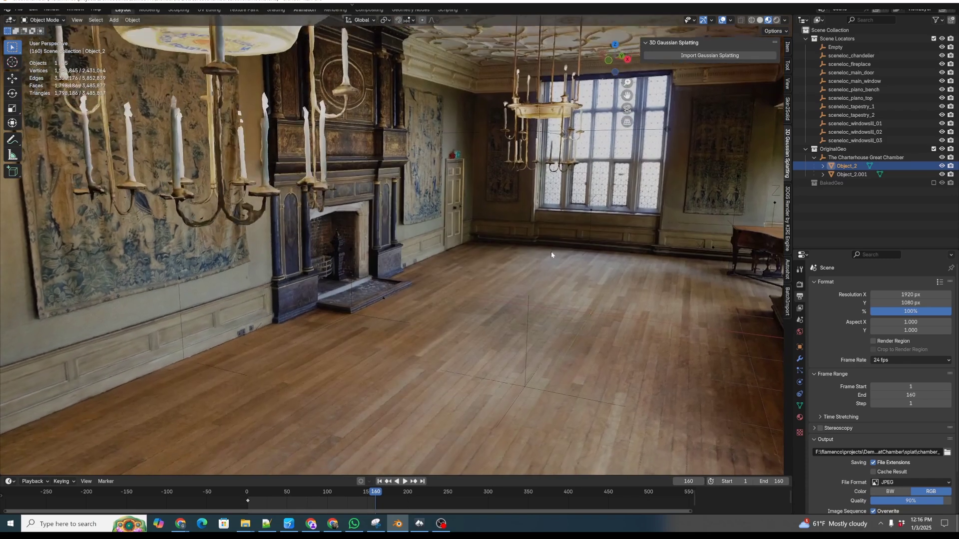
{"action": "middle_click_drag", "start_coordinate": [555, 246], "coordinate": [583, 230]}
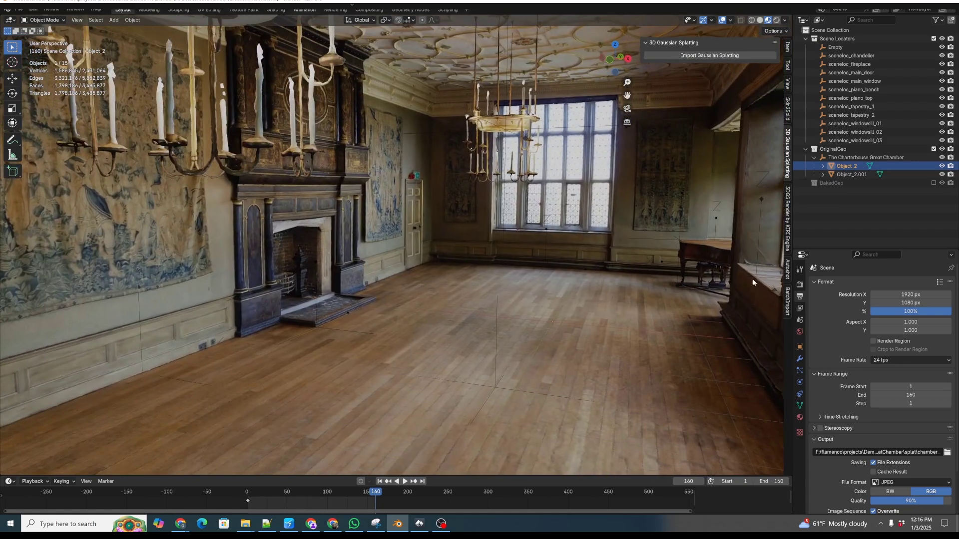
{"action": "left_click", "coordinate": [787, 273]}
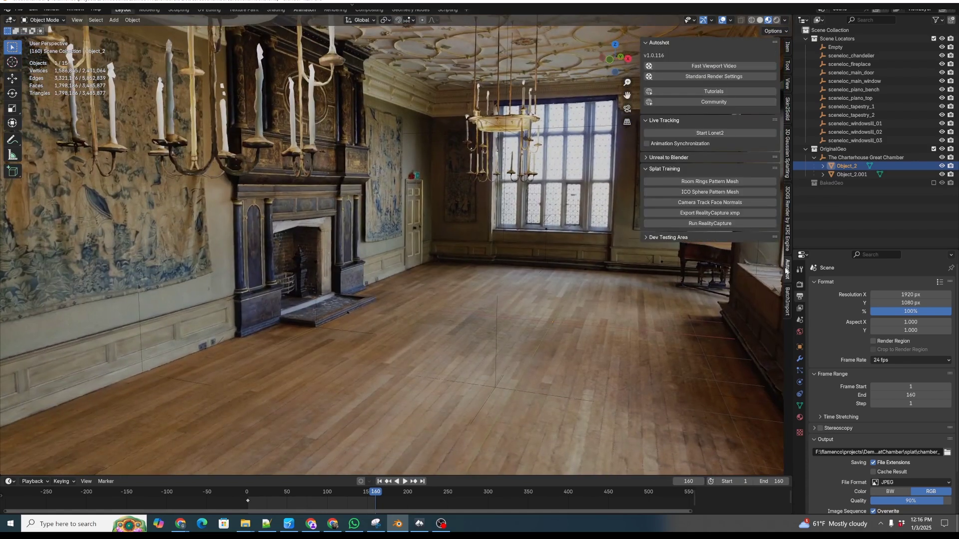
{"action": "key", "text": "n"}
{"action": "key", "text": "n"}
{"action": "key", "text": "n"}
{"action": "key", "text": "n"}
{"action": "left_click", "coordinate": [648, 169]}
{"action": "left_click", "coordinate": [649, 172]}
Generate an ICO Sphere Pattern Mesh with radius 2.00 and 2 subdivisions for Object_2
{"action": "left_click", "coordinate": [709, 181]}
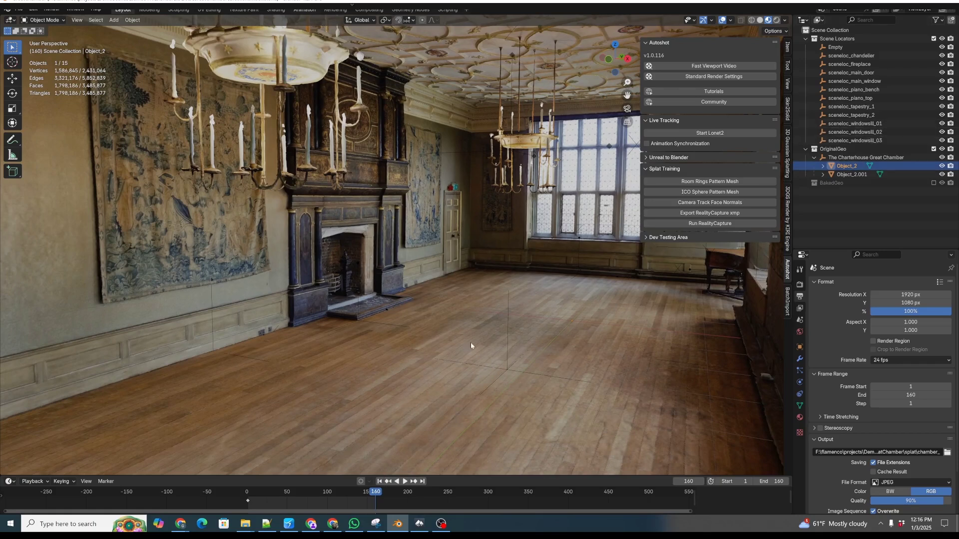
{"action": "left_click", "coordinate": [699, 194]}
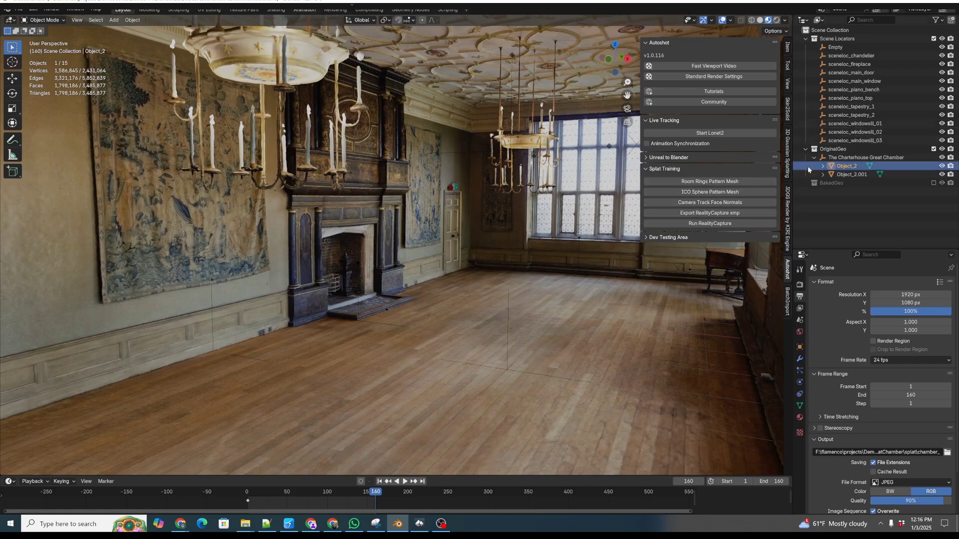
{"action": "left_click", "coordinate": [700, 192]}
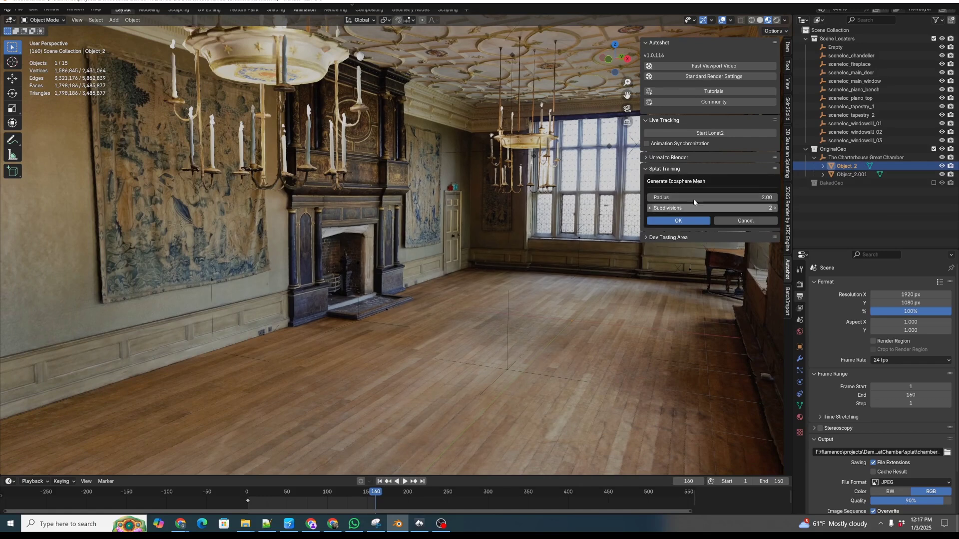
{"action": "left_click", "coordinate": [679, 221]}
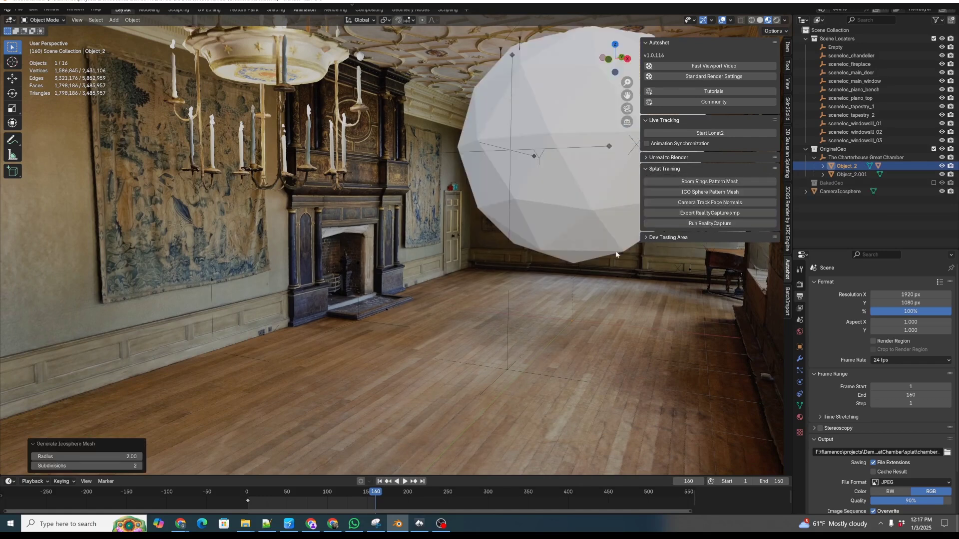
Unparent the generated icosphere from Object_2 while keeping its transformation
{"action": "middle_click_drag", "start_coordinate": [532, 247], "coordinate": [475, 262]}
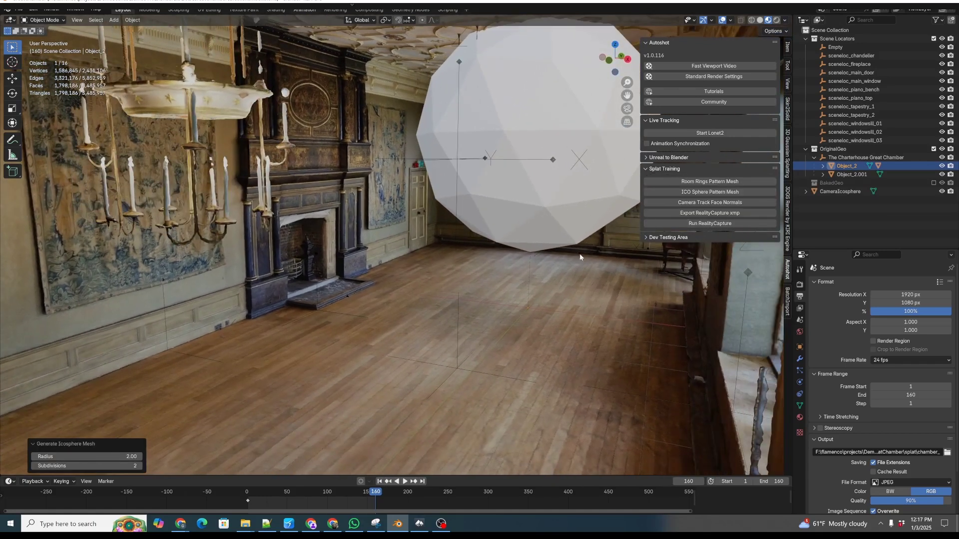
{"action": "left_click", "coordinate": [823, 166]}
{"action": "left_click", "coordinate": [864, 183]}
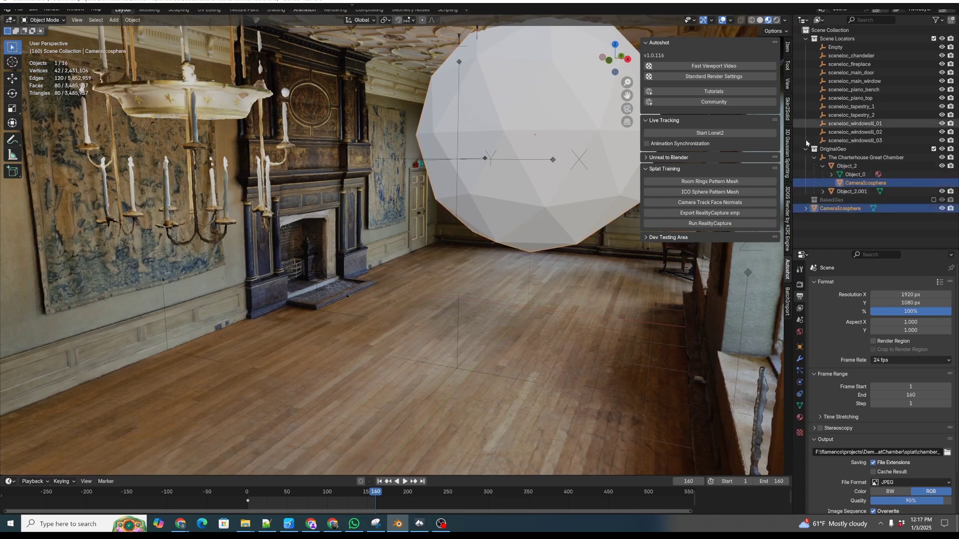
{"action": "middle_click_drag", "start_coordinate": [503, 292], "coordinate": [468, 270]}
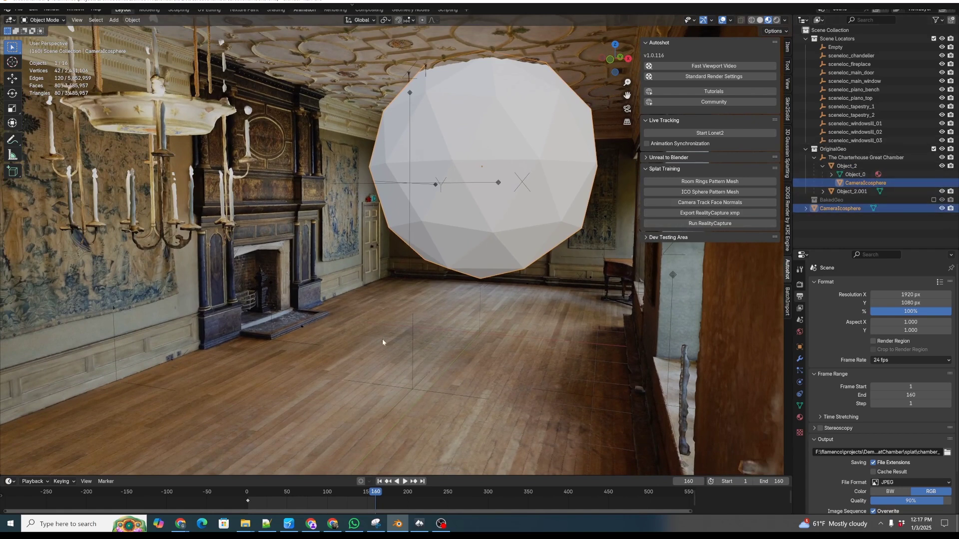
{"action": "key", "text": "alt+p"}
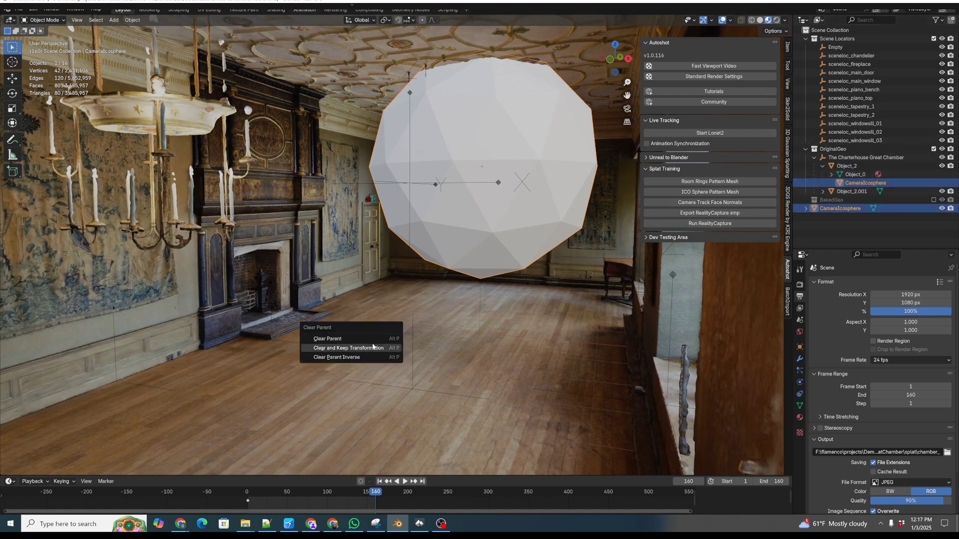
{"action": "left_click", "coordinate": [369, 348]}
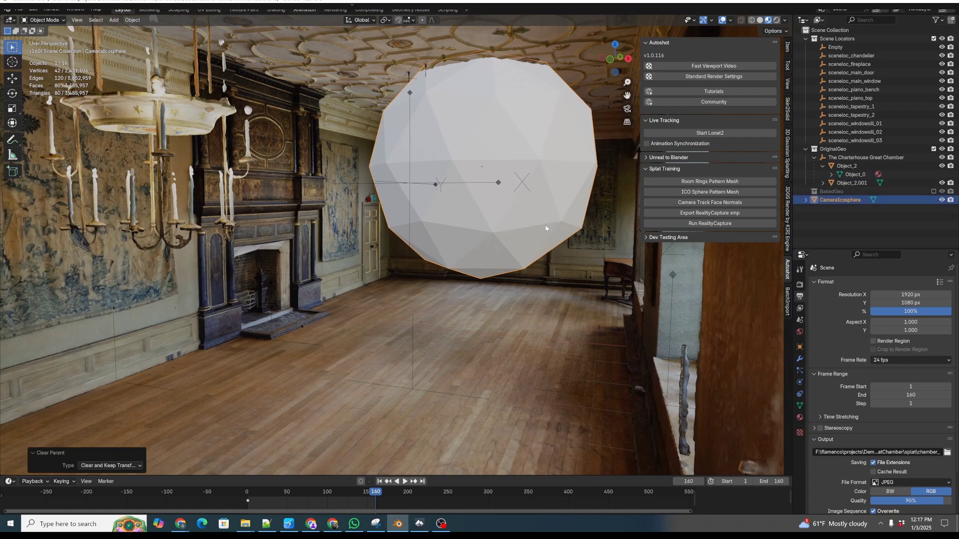
Lower the icosphere along the Z axis by about 0.65 m
{"action": "key", "text": "g"}
{"action": "key", "text": "z"}
{"action": "left_click", "coordinate": [541, 270]}
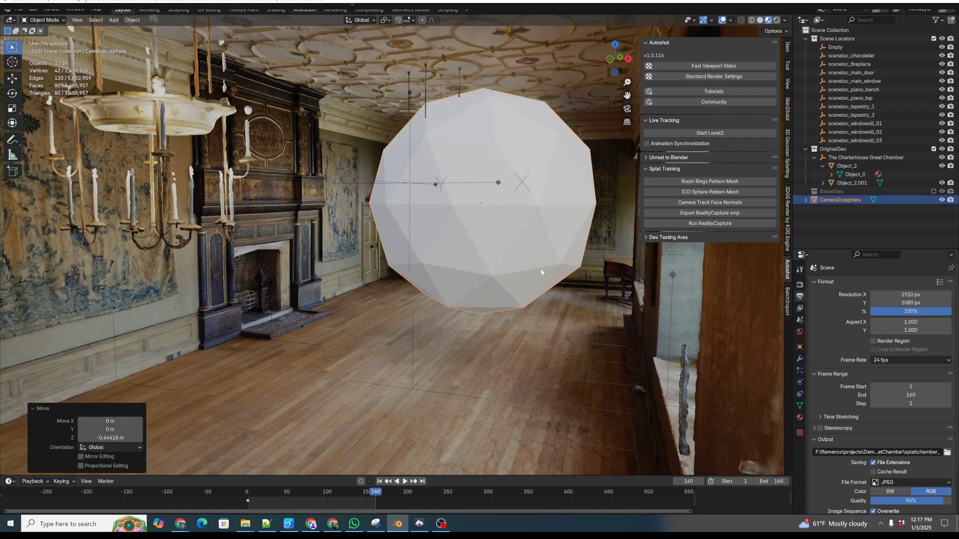
Move the icosphere about 4.1 m in the negative Y direction inside the chamber
{"action": "middle_click_drag", "start_coordinate": [548, 267], "coordinate": [508, 241]}
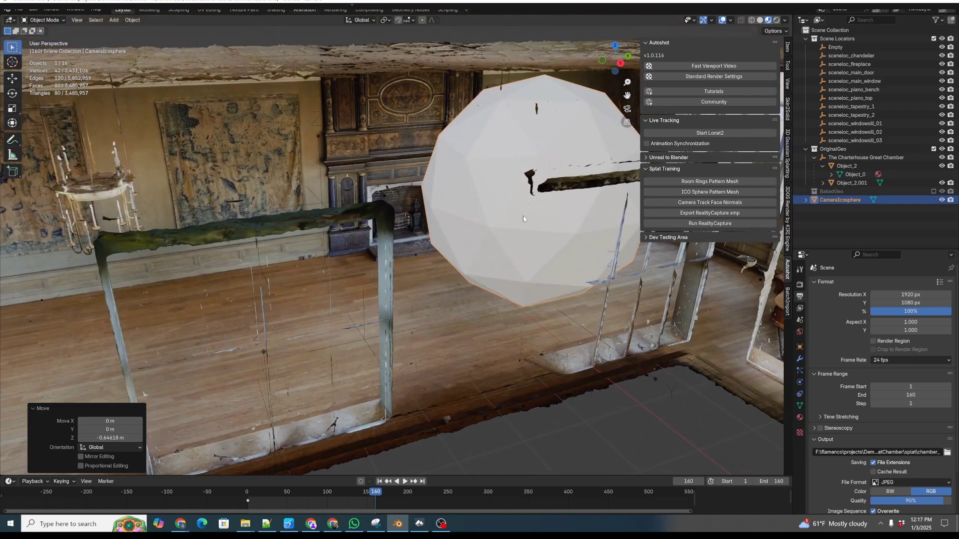
{"action": "key", "text": "g"}
{"action": "key", "text": "y"}
{"action": "left_click", "coordinate": [303, 256]}
{"action": "middle_click_drag", "start_coordinate": [324, 267], "coordinate": [259, 272]}
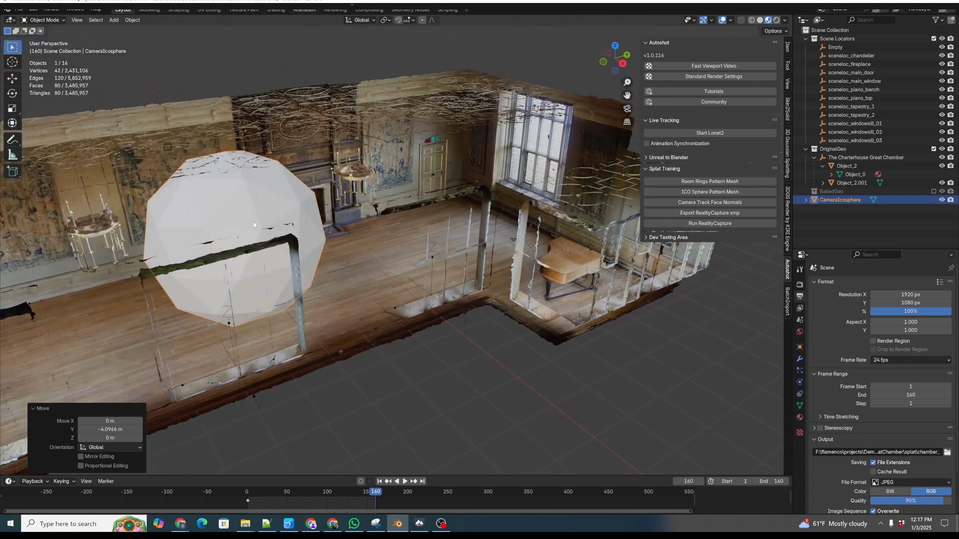
In Edit Mode, duplicate the entire icosphere mesh and place the copy about 6.43 m along positive Y
{"action": "middle_click_drag", "start_coordinate": [255, 226], "coordinate": [325, 210]}
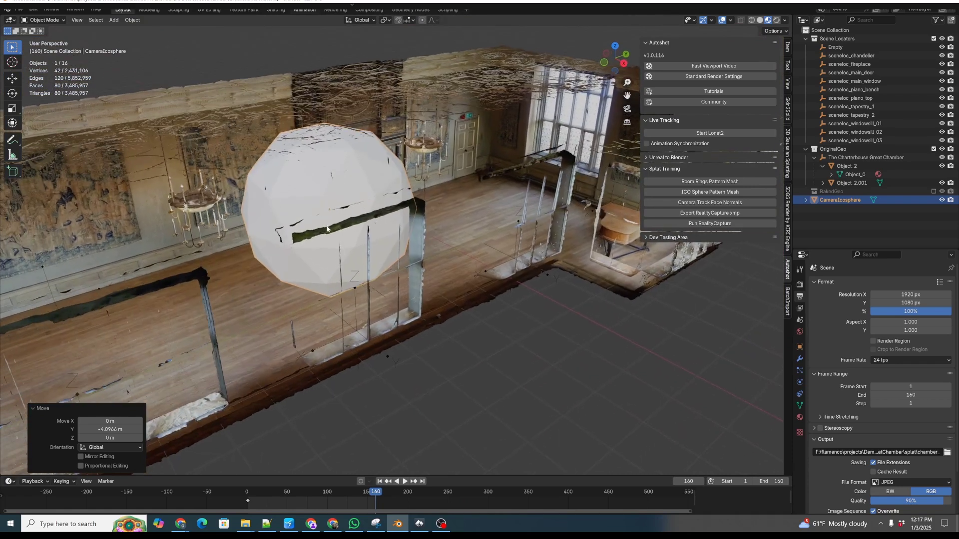
{"action": "middle_click_drag", "start_coordinate": [471, 188], "coordinate": [410, 192], "text": "shift"}
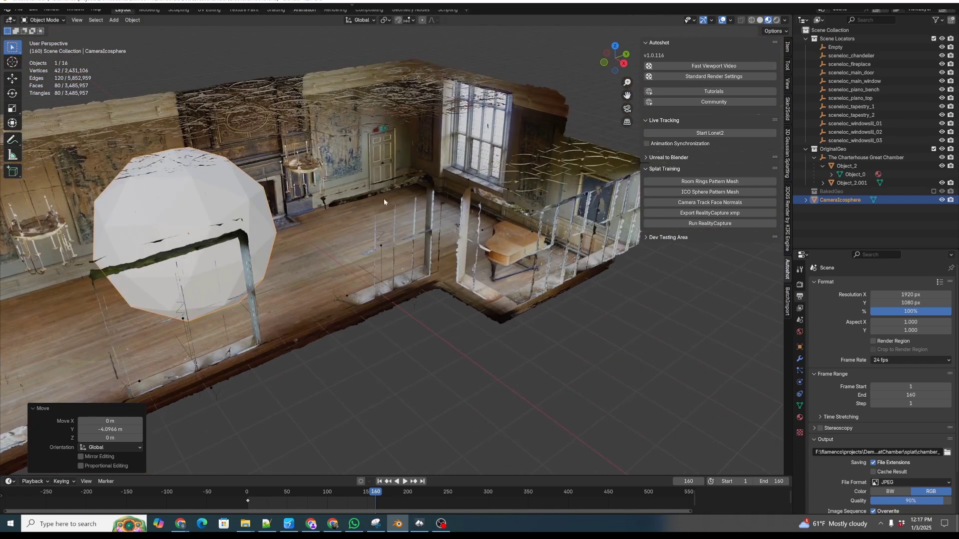
{"action": "scroll", "coordinate": [375, 220], "scroll_direction": "down", "scroll_amount": 5}
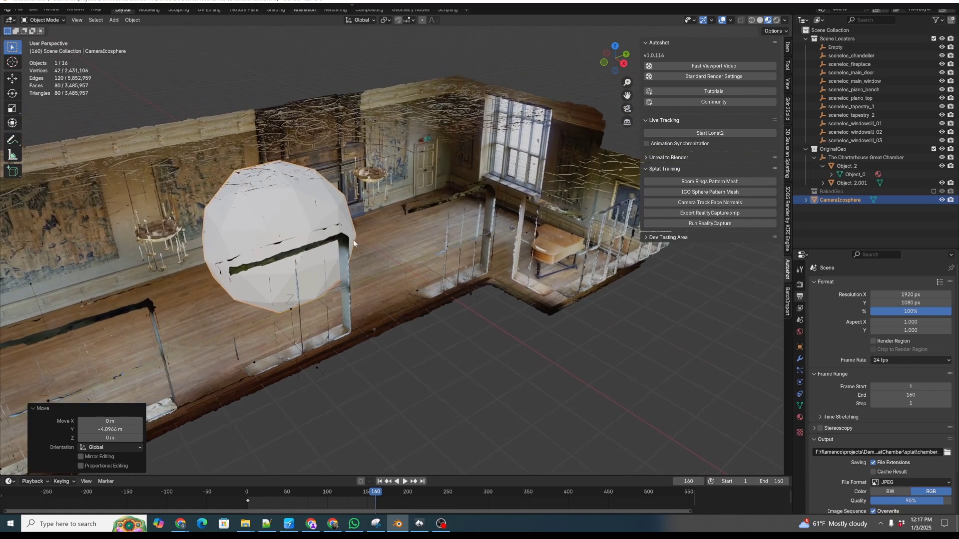
{"action": "middle_click_drag", "start_coordinate": [353, 244], "coordinate": [320, 246]}
{"action": "key", "text": "Tab"}
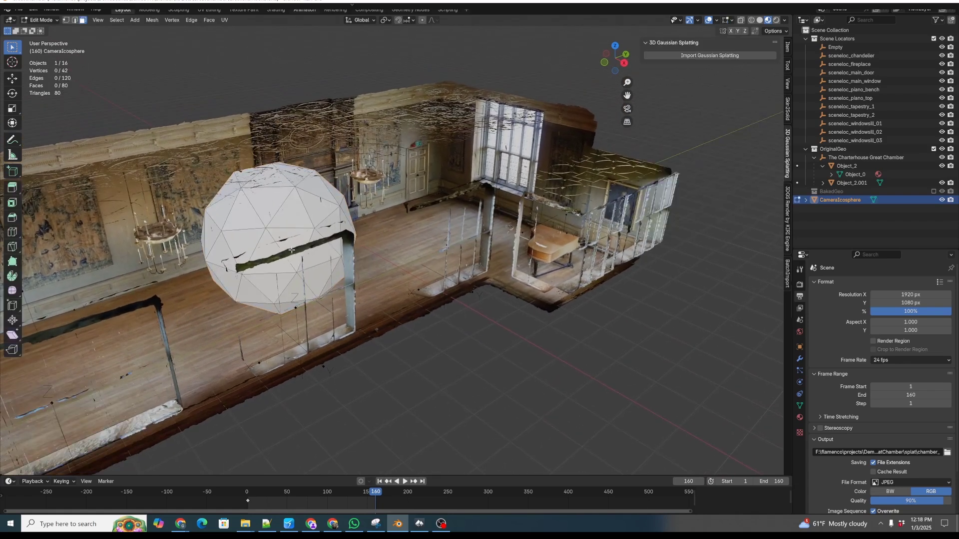
{"action": "key", "text": "a"}
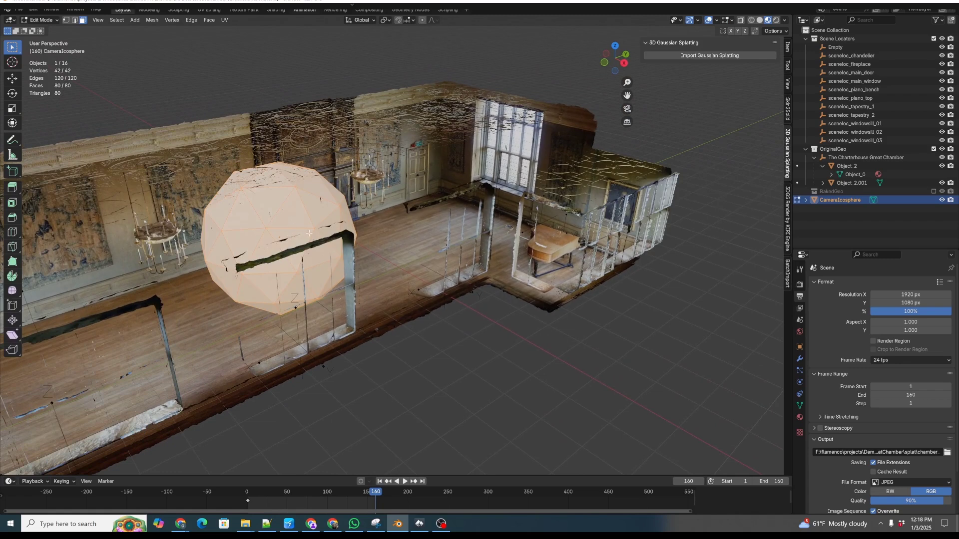
{"action": "key", "text": "shift+d"}
{"action": "key", "text": "y"}
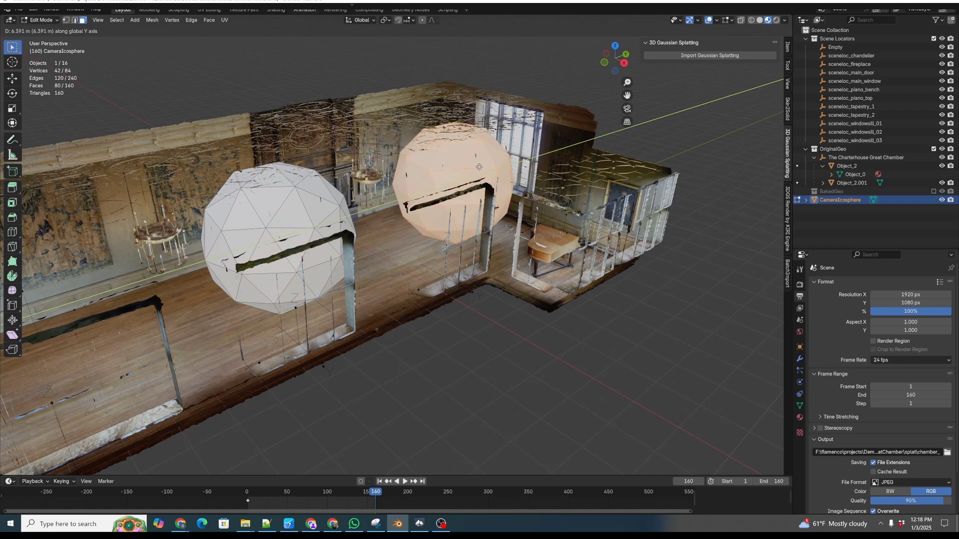
{"action": "left_click", "coordinate": [480, 166]}
Fine-tune the duplicated sphere's position along the Y axis near the piano end and return to Object Mode
{"action": "middle_click_drag", "start_coordinate": [480, 166], "coordinate": [473, 136]}
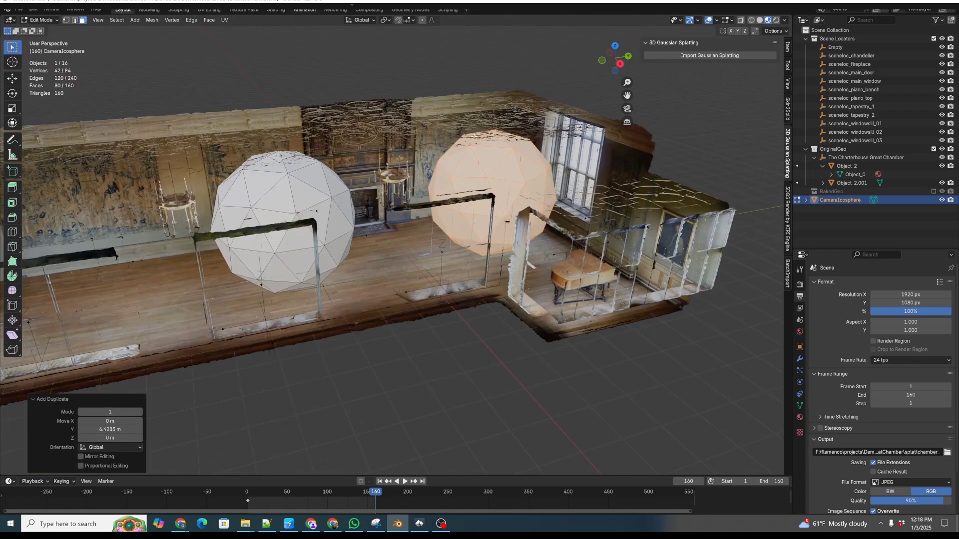
{"action": "key", "text": "g"}
{"action": "key", "text": "y"}
{"action": "left_click", "coordinate": [483, 199]}
{"action": "middle_click_drag", "start_coordinate": [484, 199], "coordinate": [564, 171]}
{"action": "key", "text": "g"}
{"action": "key", "text": "y"}
{"action": "left_click", "coordinate": [510, 192]}
{"action": "key", "text": "Tab"}
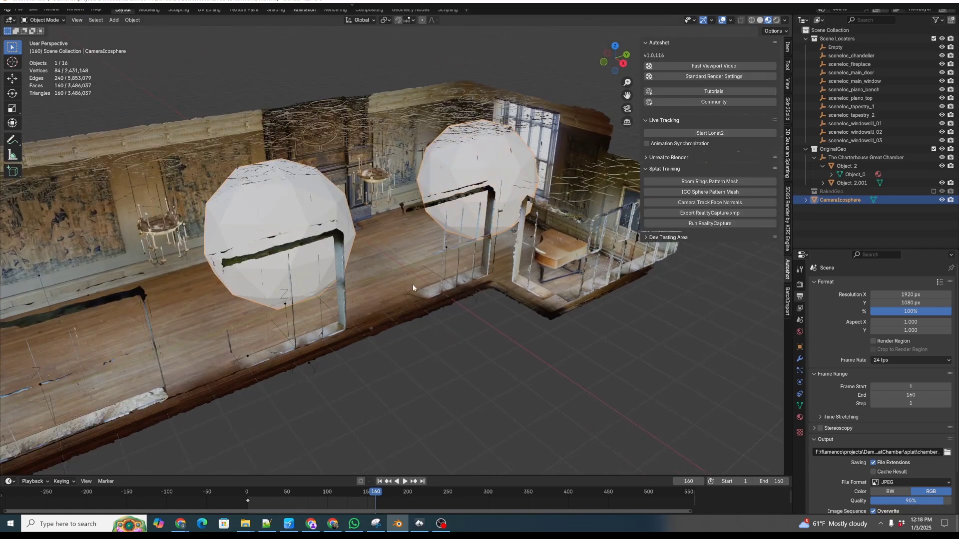
Toggle the CameraIcosphere's visibility off and on, and examine how its two spheres sit within the room
{"action": "middle_click_drag", "start_coordinate": [489, 303], "coordinate": [462, 330]}
{"action": "key", "text": "h"}
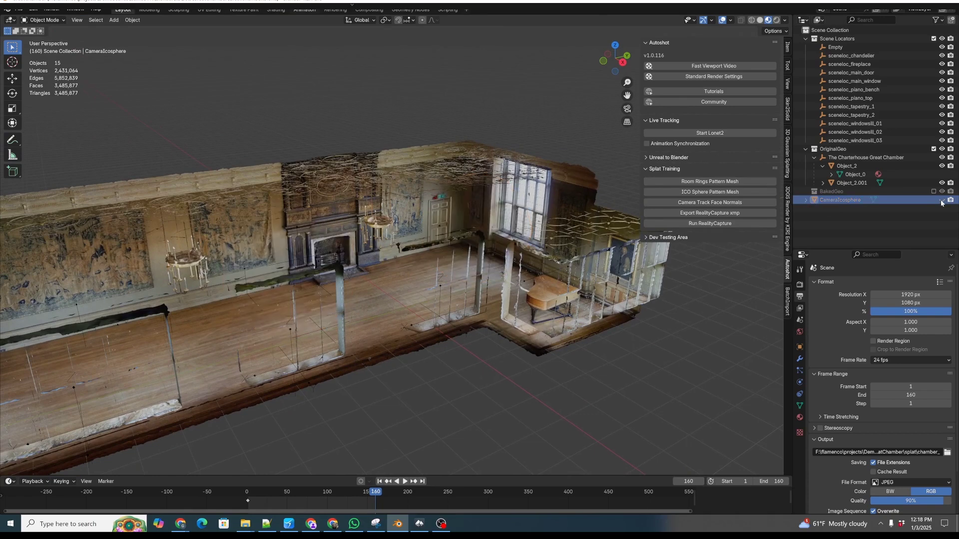
{"action": "left_click", "coordinate": [942, 200]}
{"action": "middle_click_drag", "start_coordinate": [514, 280], "coordinate": [301, 321]}
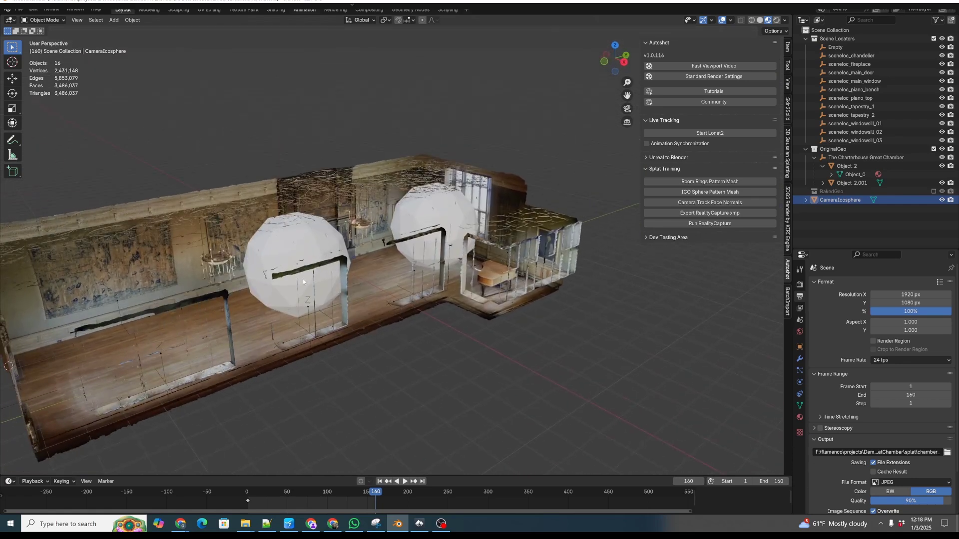
{"action": "middle_click_drag", "start_coordinate": [302, 281], "coordinate": [409, 288]}
{"action": "middle_click_drag", "start_coordinate": [441, 298], "coordinate": [431, 302]}
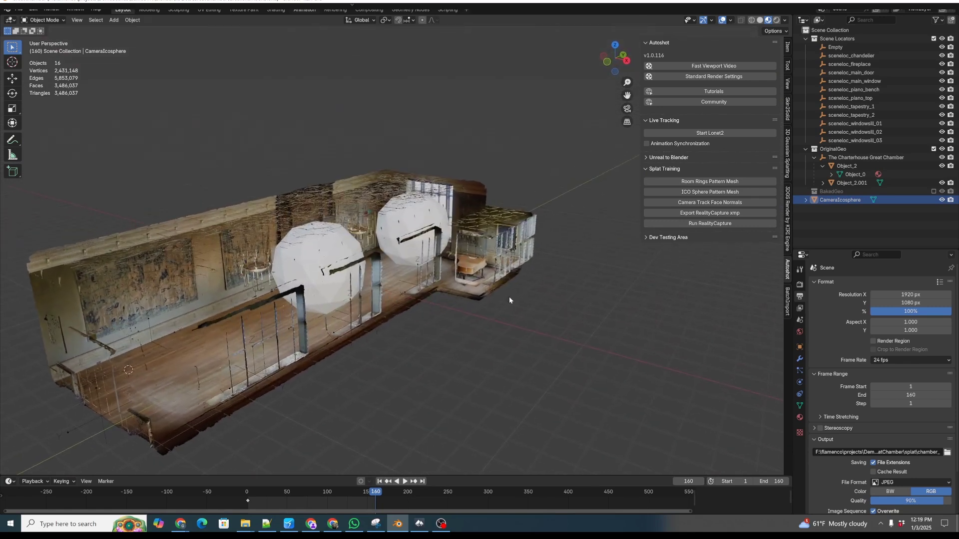
{"action": "middle_click_drag", "start_coordinate": [512, 281], "coordinate": [475, 305]}
Run Camera Track Face Normals on the CameraIcosphere with focal length 30 and direction mode Both
{"action": "left_click", "coordinate": [824, 201]}
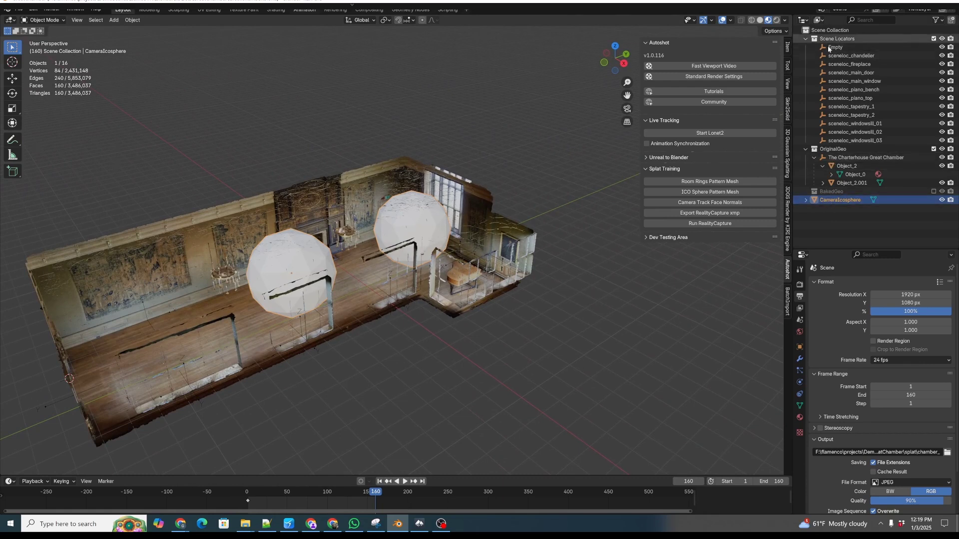
{"action": "left_click", "coordinate": [715, 203]}
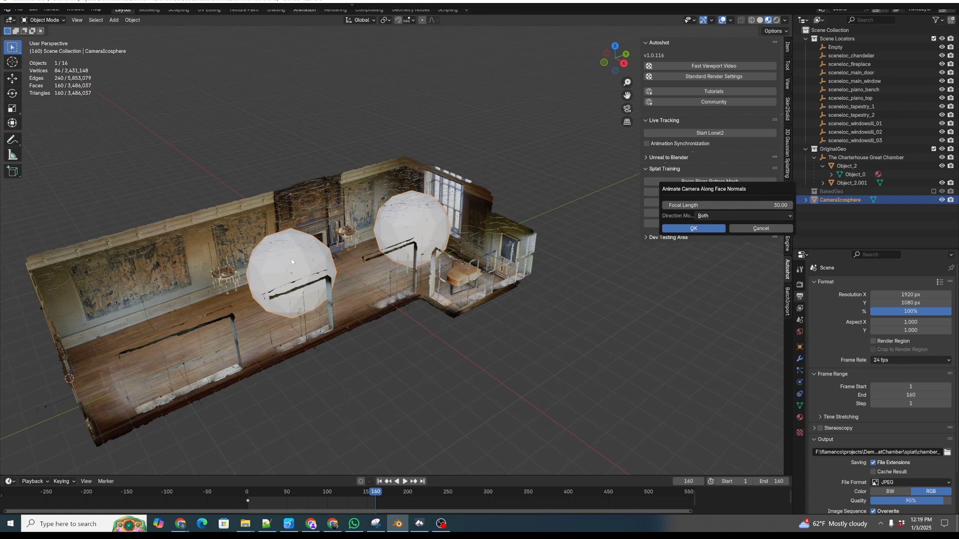
{"action": "left_click", "coordinate": [687, 228]}
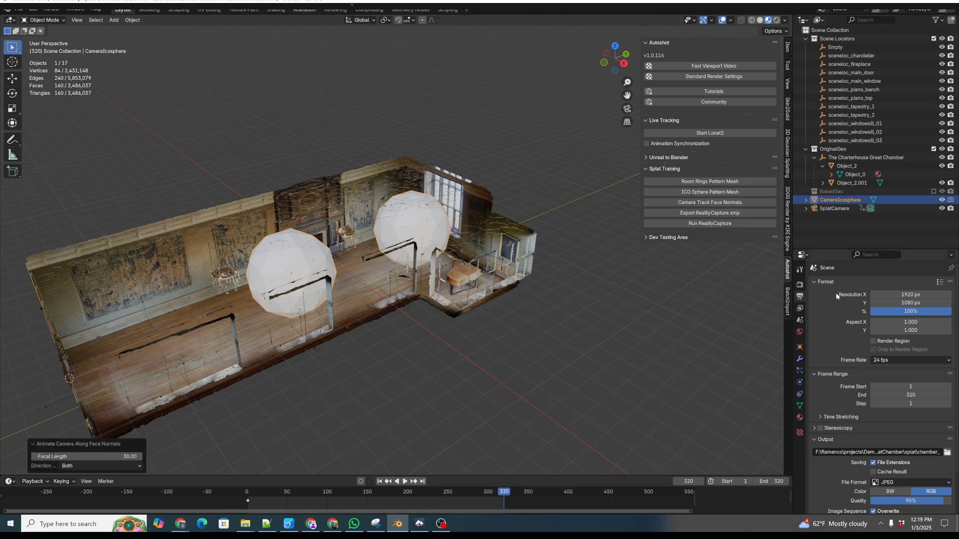
Select the SplatCamera and scrub its animation back to frame 65 to inspect its positions
{"action": "left_click", "coordinate": [828, 209]}
{"action": "middle_click_drag", "start_coordinate": [468, 335], "coordinate": [455, 314]}
{"action": "scroll", "coordinate": [492, 309], "scroll_direction": "up", "scroll_amount": 3}
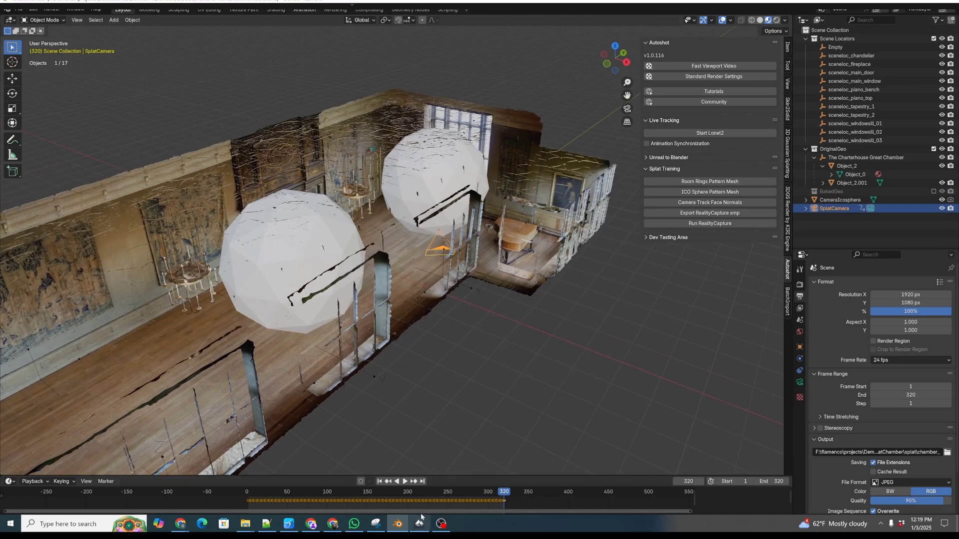
{"action": "left_click_drag", "start_coordinate": [496, 494], "coordinate": [299, 495]}
{"action": "middle_click_drag", "start_coordinate": [468, 336], "coordinate": [499, 335]}
{"action": "scroll", "coordinate": [451, 340], "scroll_direction": "down", "scroll_amount": 5}
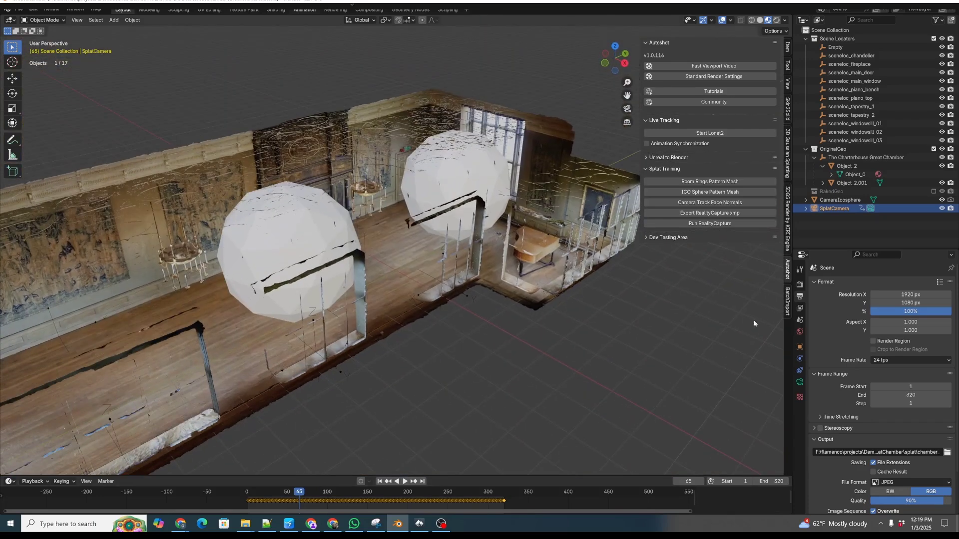
Hide the CameraIcosphere in the viewport and scrub the camera animation to frame 129
{"action": "left_click", "coordinate": [942, 200]}
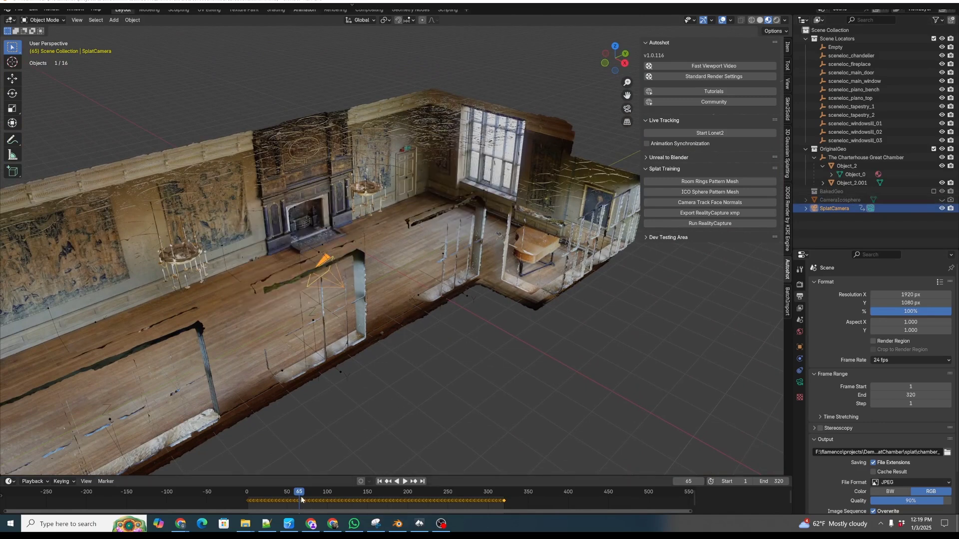
{"action": "left_click_drag", "start_coordinate": [300, 496], "coordinate": [350, 499]}
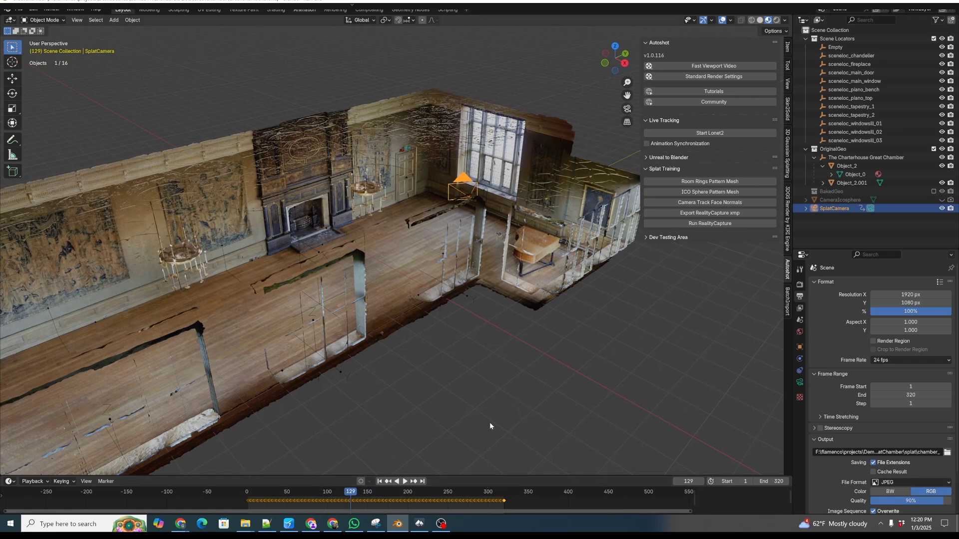
{"action": "middle_click_drag", "start_coordinate": [561, 379], "coordinate": [517, 379]}
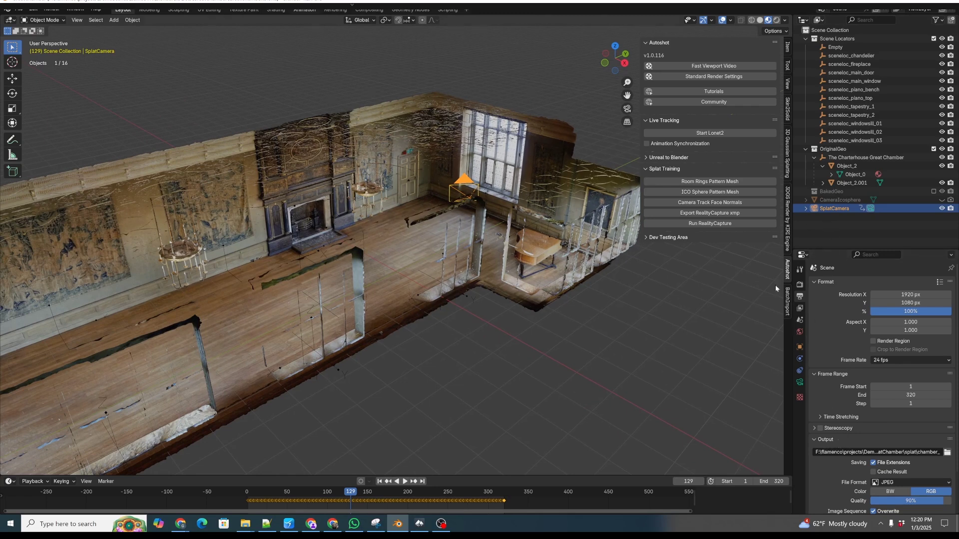
Start choosing the render output path and browse to the splat folder inside the GreatChamber directory
{"action": "left_click", "coordinate": [799, 283]}
{"action": "left_click", "coordinate": [799, 295]}
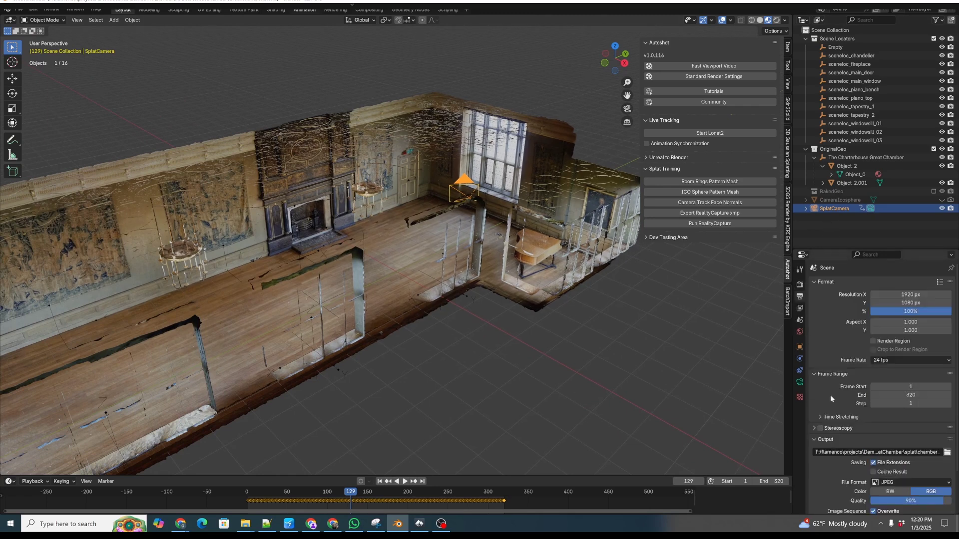
{"action": "left_click", "coordinate": [947, 452]}
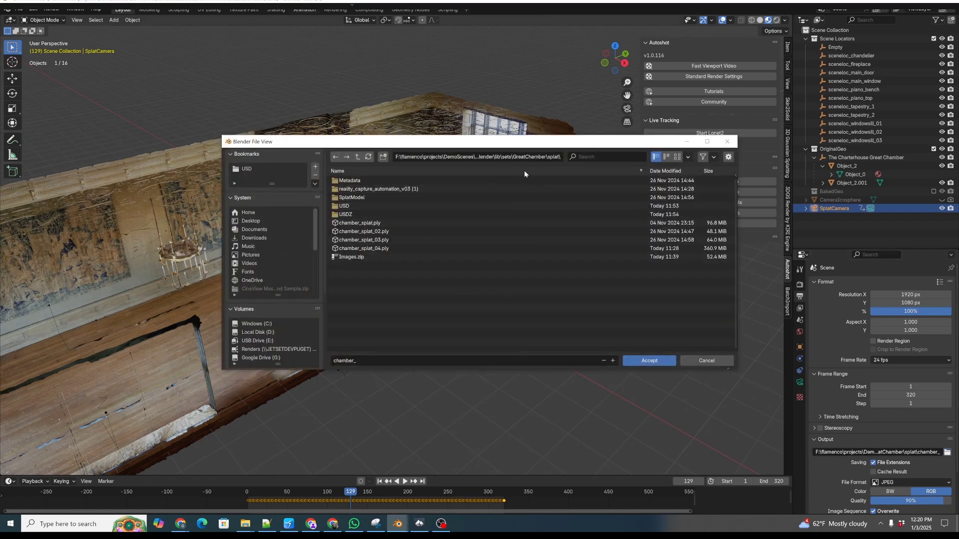
{"action": "left_click", "coordinate": [357, 157]}
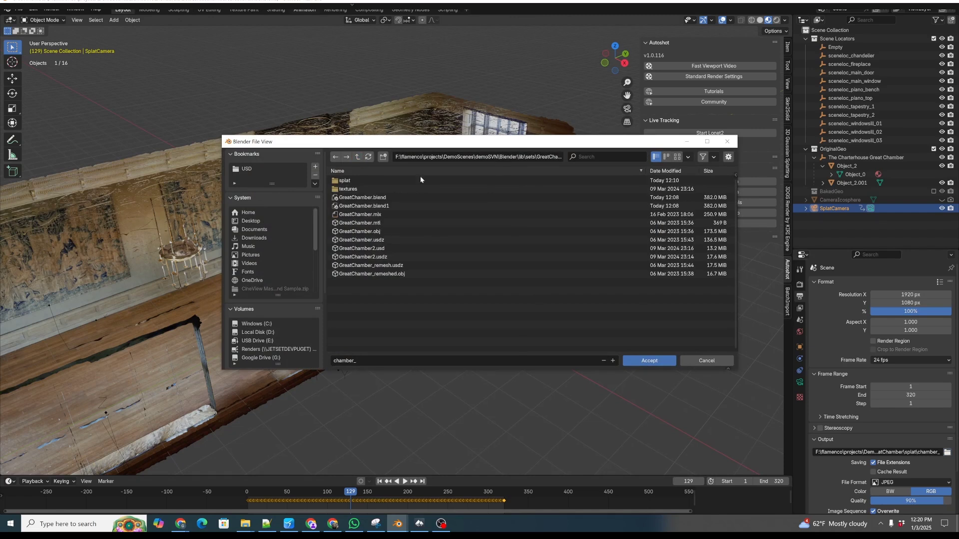
{"action": "left_click", "coordinate": [344, 181]}
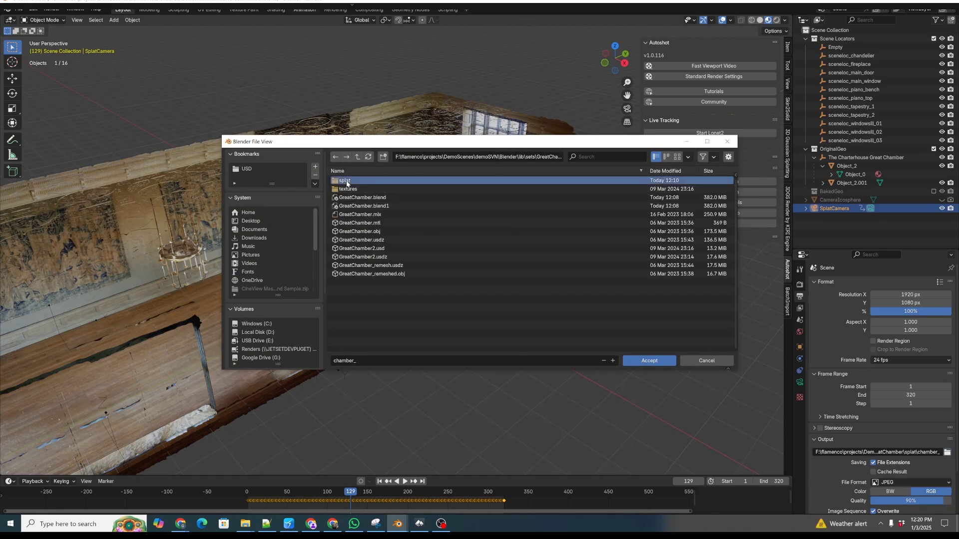
{"action": "double_click", "coordinate": [344, 182]}
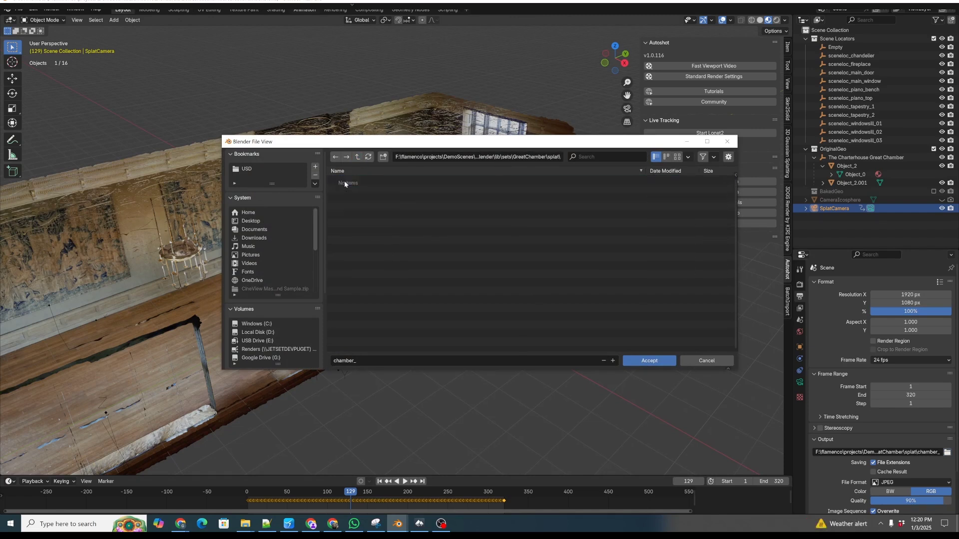
Create a new folder named Images inside the splat folder and open it
{"action": "right_click", "coordinate": [373, 298]}
{"action": "left_click", "coordinate": [355, 286]}
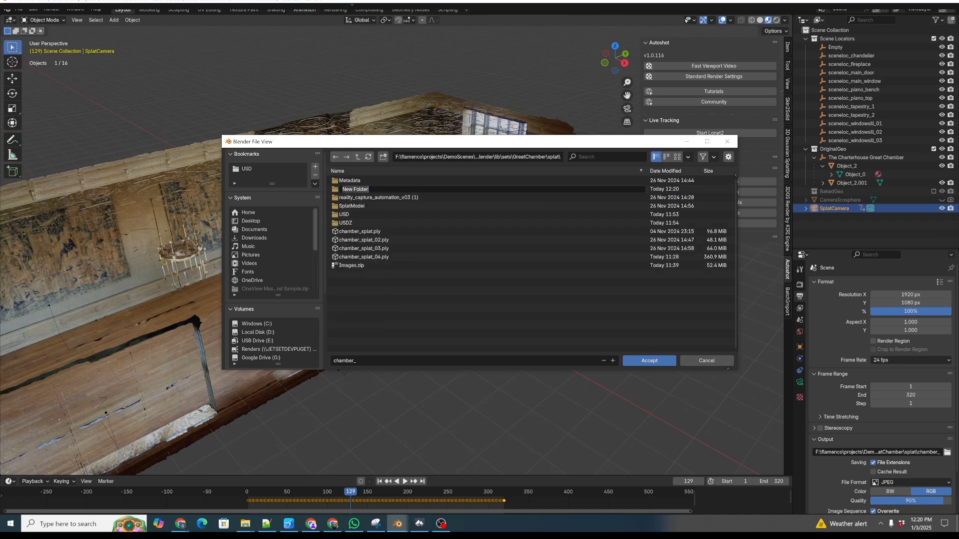
{"action": "type", "text": "iMAGE"}
{"action": "key", "text": "BackSpace"}
{"action": "key", "text": "BackSpace"}
{"action": "key", "text": "BackSpace"}
{"action": "key", "text": "BackSpace"}
{"action": "type", "text": "Images"}
{"action": "key", "text": "Return"}
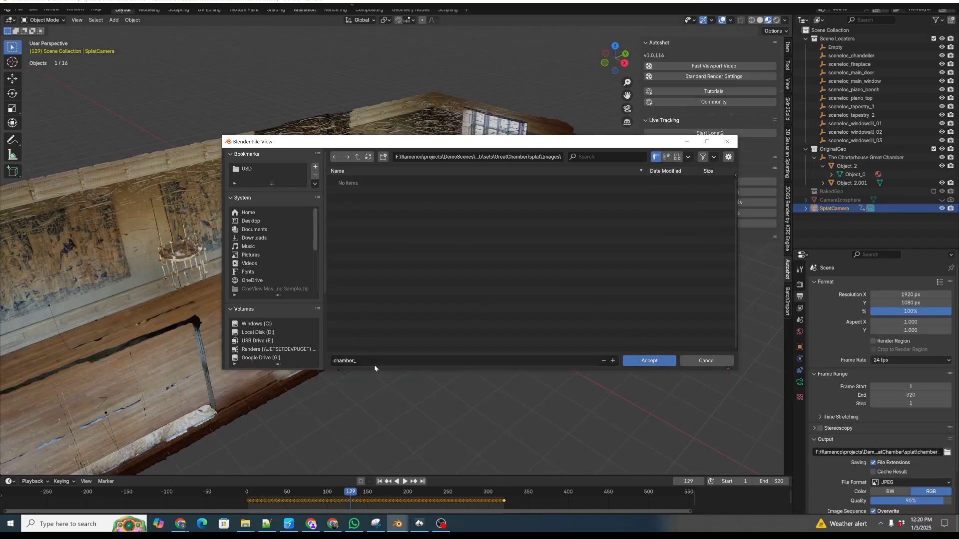
Set the output file name prefix to chamber_ and accept the Images folder as the render output path
{"action": "left_click", "coordinate": [374, 364]}
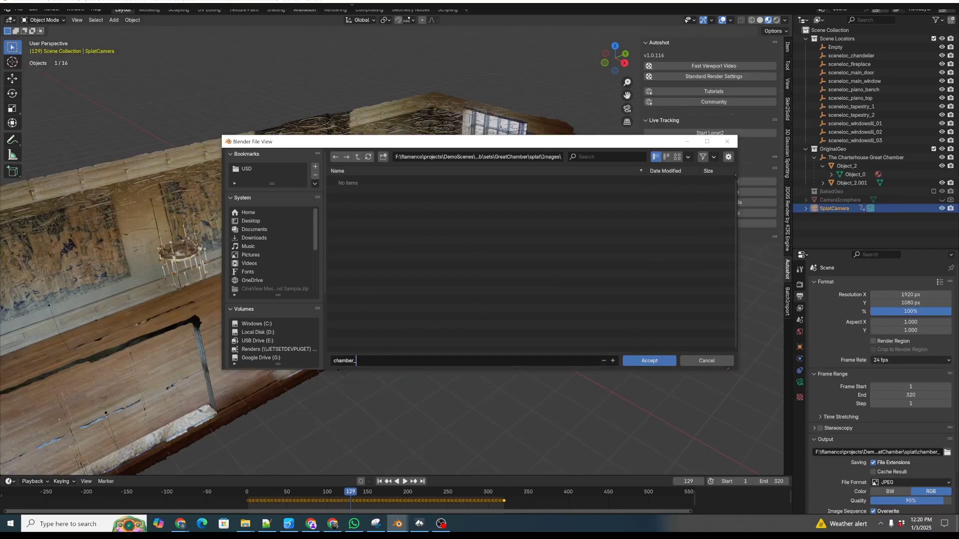
{"action": "key", "text": "ctrl+a"}
{"action": "type", "text": "chamber_"}
{"action": "left_click", "coordinate": [631, 360]}
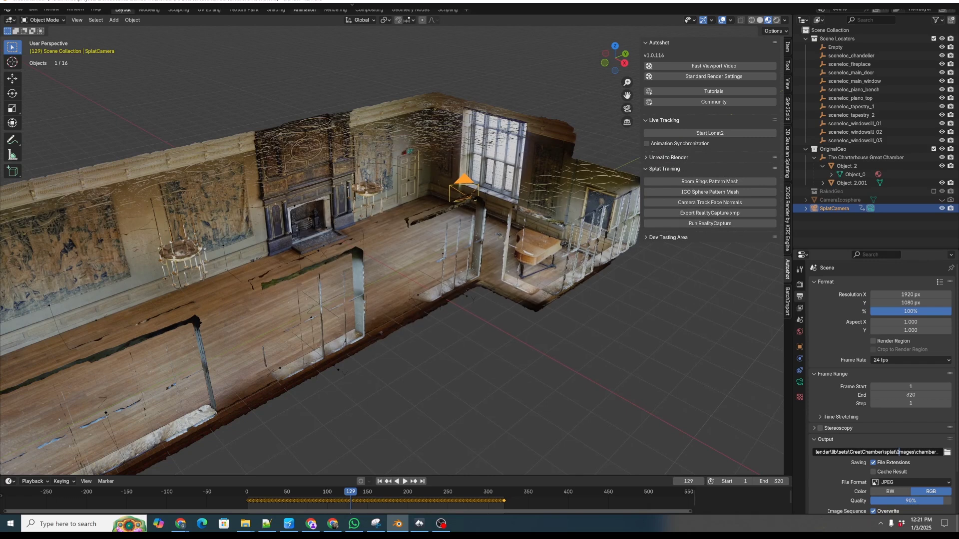
{"action": "key", "text": "Return"}
{"action": "left_click", "coordinate": [52, 9]}
{"action": "left_click", "coordinate": [65, 27]}
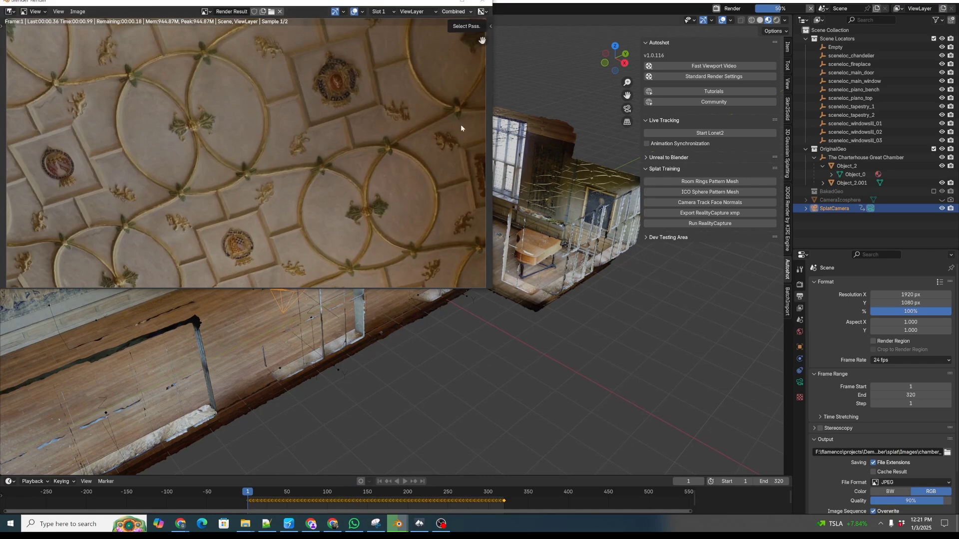
{"action": "key", "text": "Escape"}
Switch the render engine from Cycles to EEVEE and render the full camera animation
{"action": "left_click", "coordinate": [800, 283]}
{"action": "left_click", "coordinate": [891, 283]}
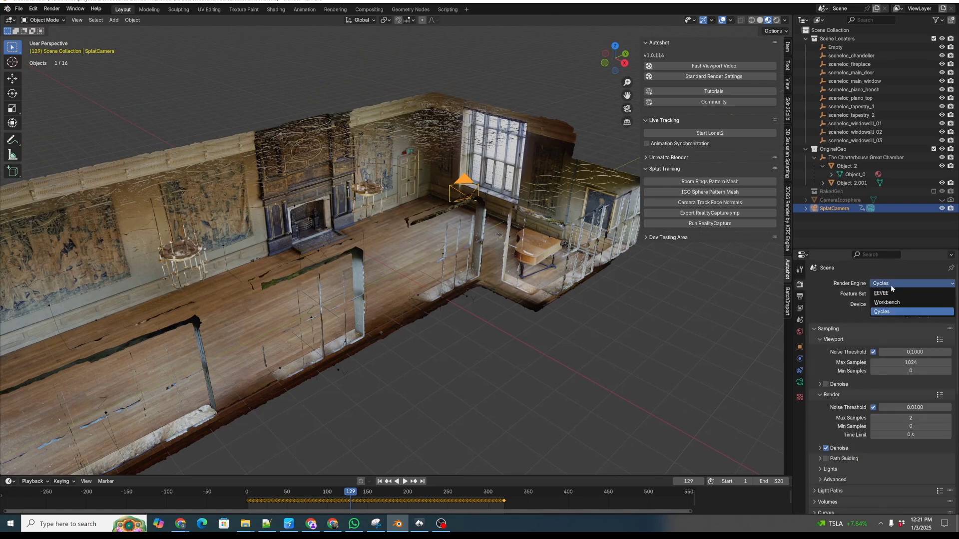
{"action": "left_click", "coordinate": [899, 294]}
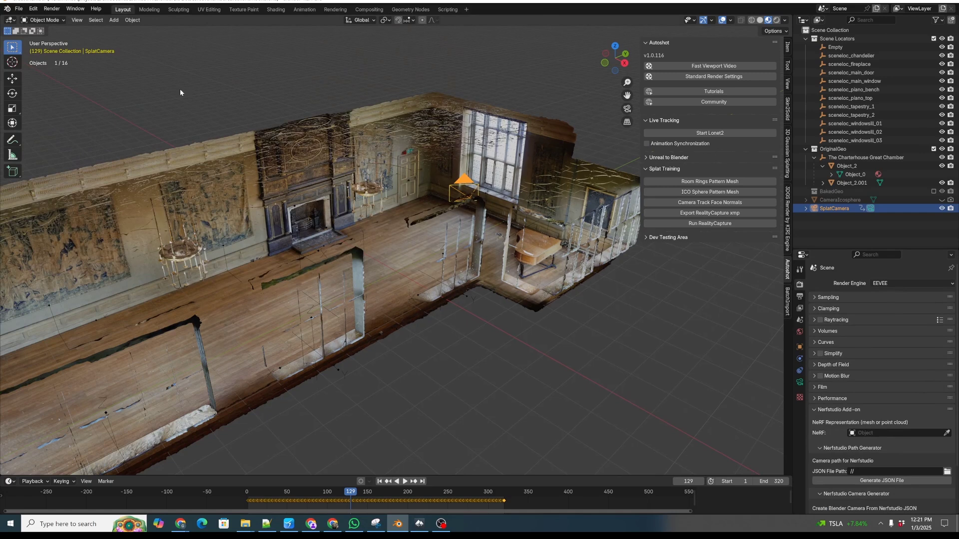
{"action": "left_click", "coordinate": [52, 9]}
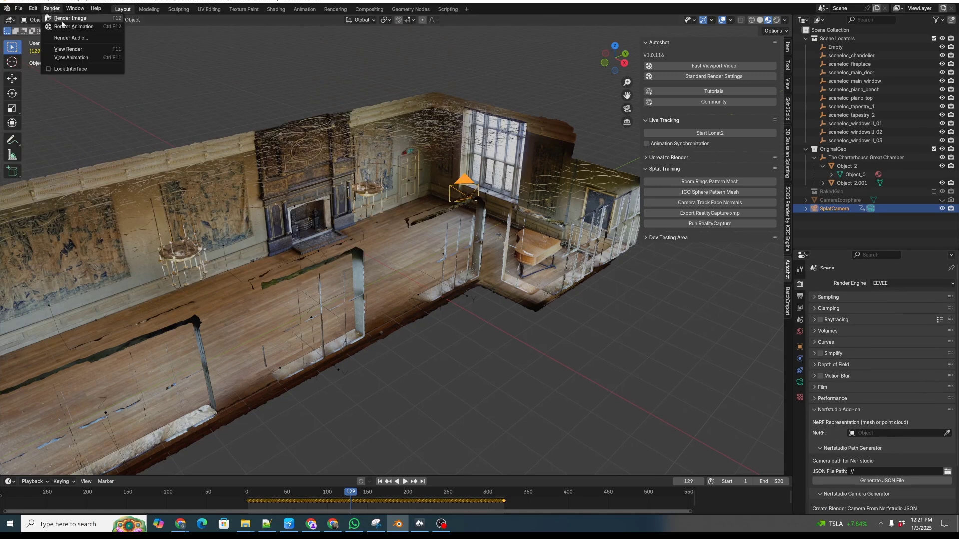
{"action": "left_click", "coordinate": [61, 27]}
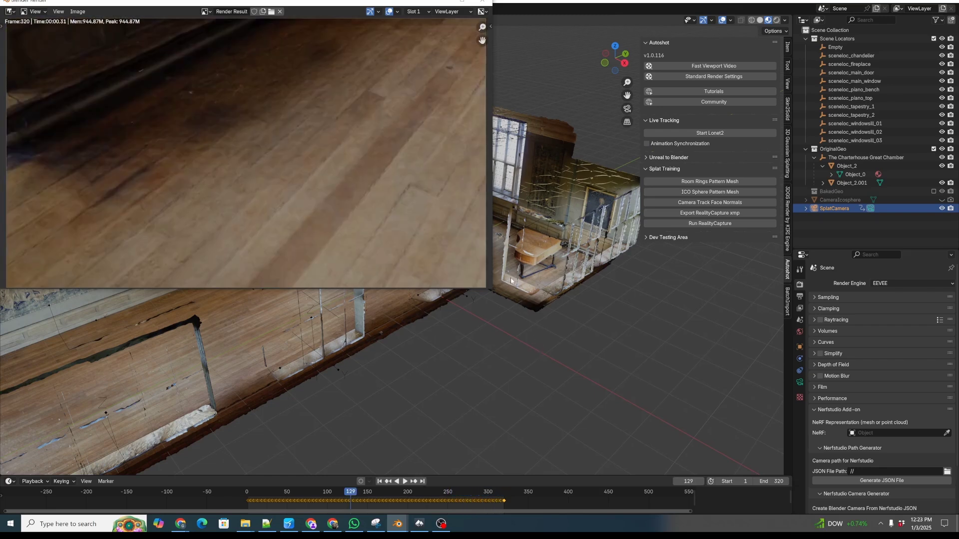
Close the render window and check the rendered chamber_ image sequence in the output Images folder
{"action": "left_click", "coordinate": [579, 399]}
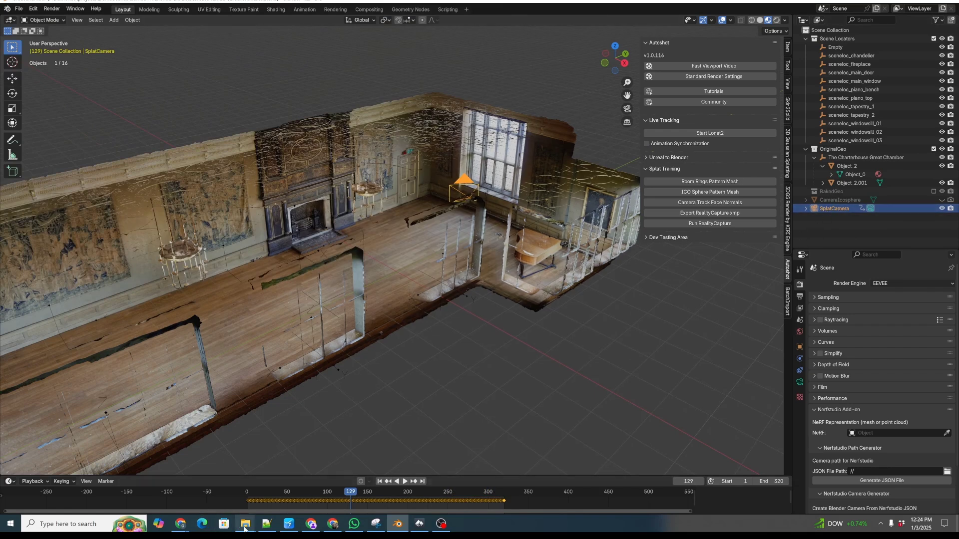
{"action": "mouse_move", "coordinate": [245, 523]}
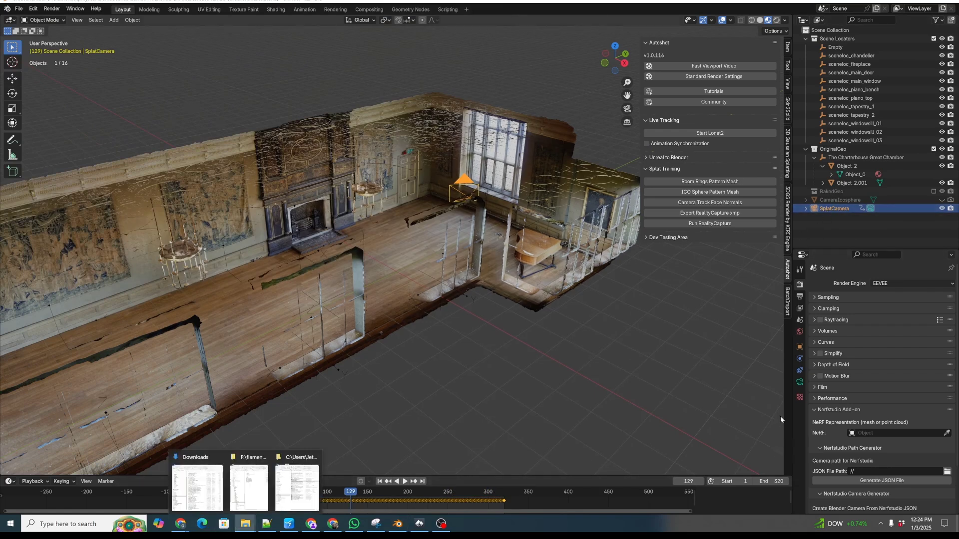
{"action": "left_click", "coordinate": [800, 309]}
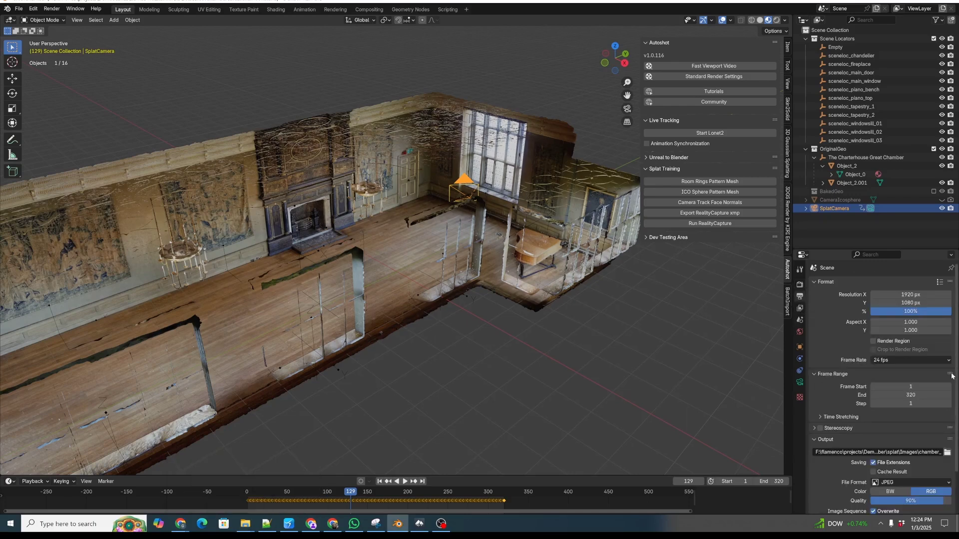
{"action": "left_click", "coordinate": [947, 453]}
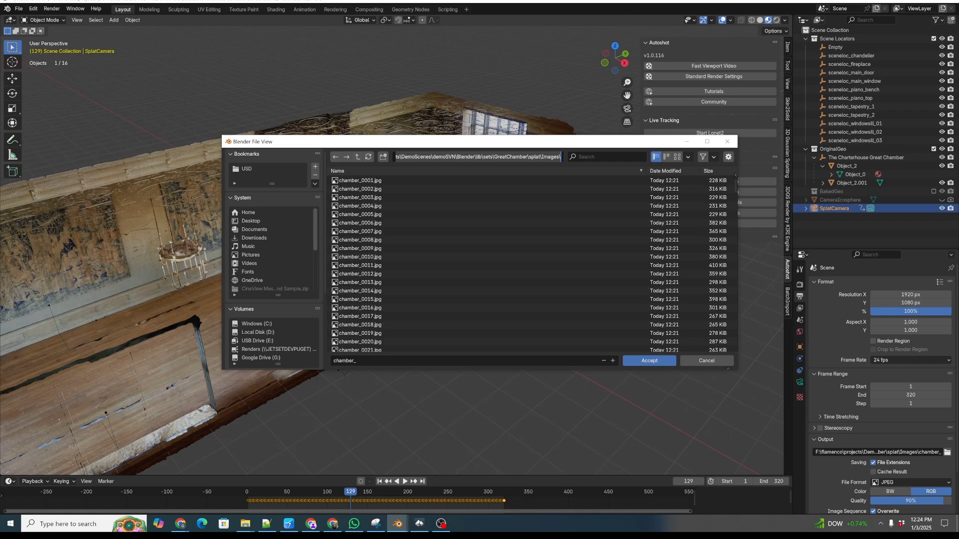
{"action": "key", "text": "Return"}
{"action": "left_click_drag", "start_coordinate": [734, 180], "coordinate": [734, 352]}
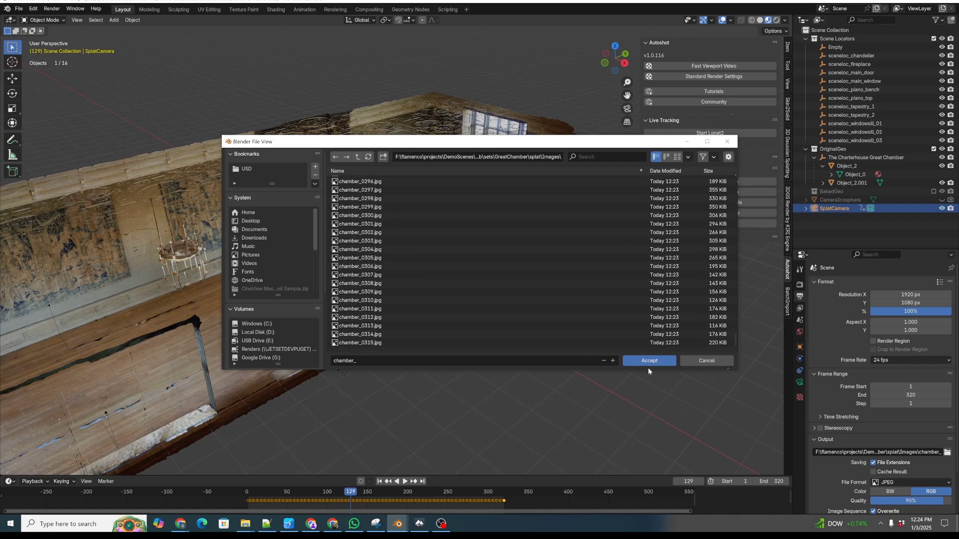
{"action": "left_click", "coordinate": [707, 362]}
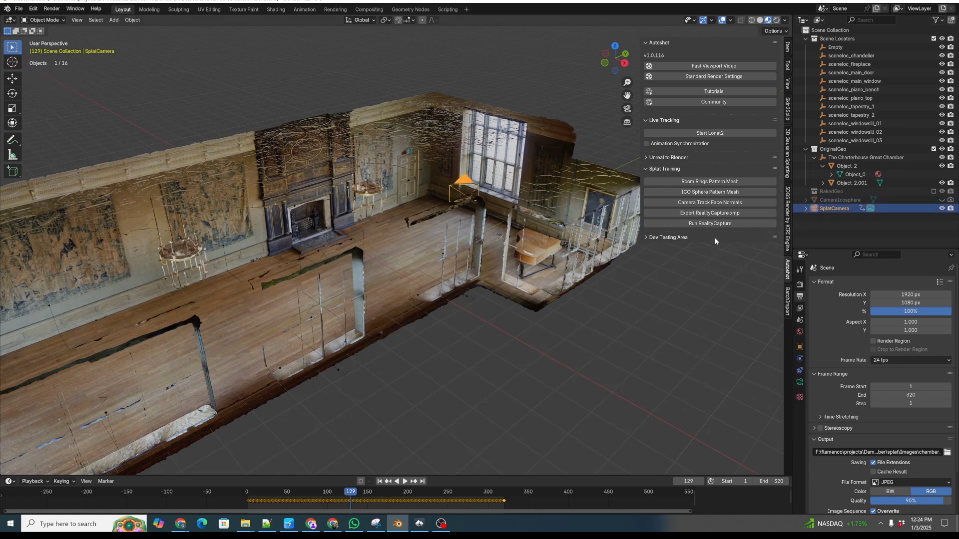
Export the SplatCamera poses as RealityCapture XMP files and check them beside the rendered images in the output folder
{"action": "left_click", "coordinate": [722, 216]}
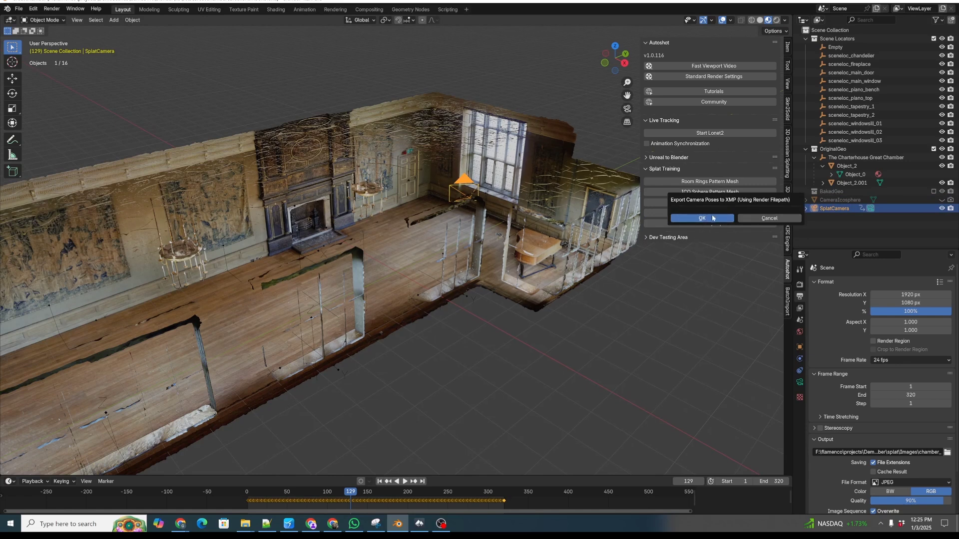
{"action": "left_click", "coordinate": [713, 218]}
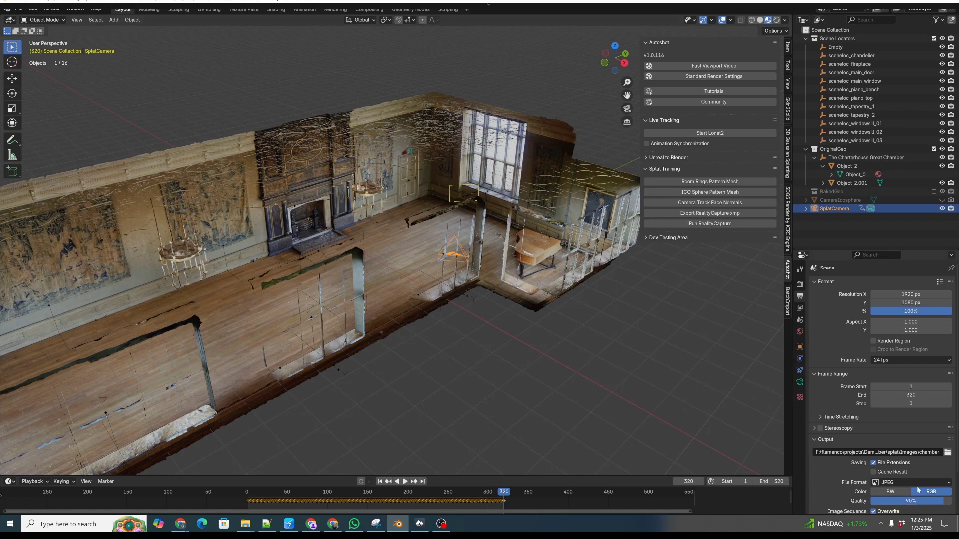
{"action": "left_click", "coordinate": [947, 452]}
{"action": "left_click", "coordinate": [370, 181]}
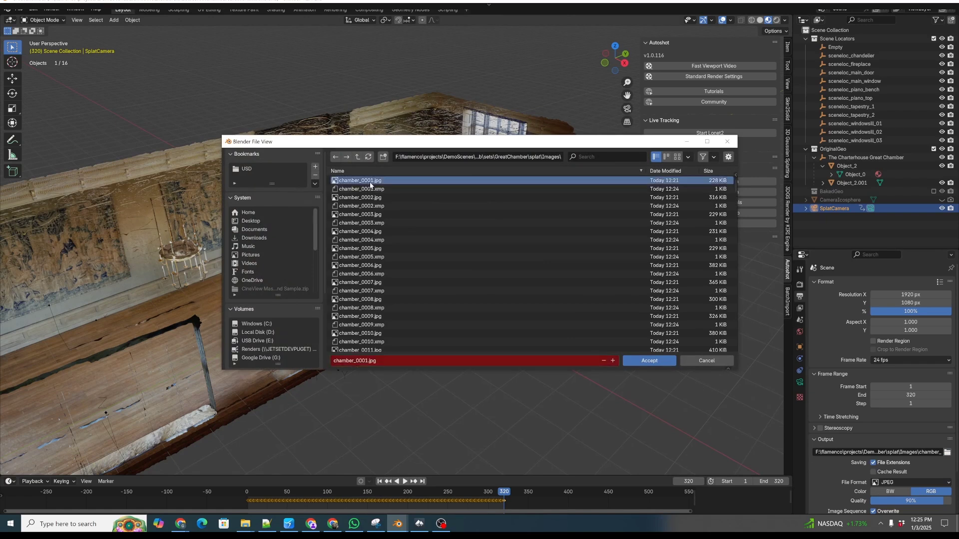
{"action": "left_click", "coordinate": [384, 189]}
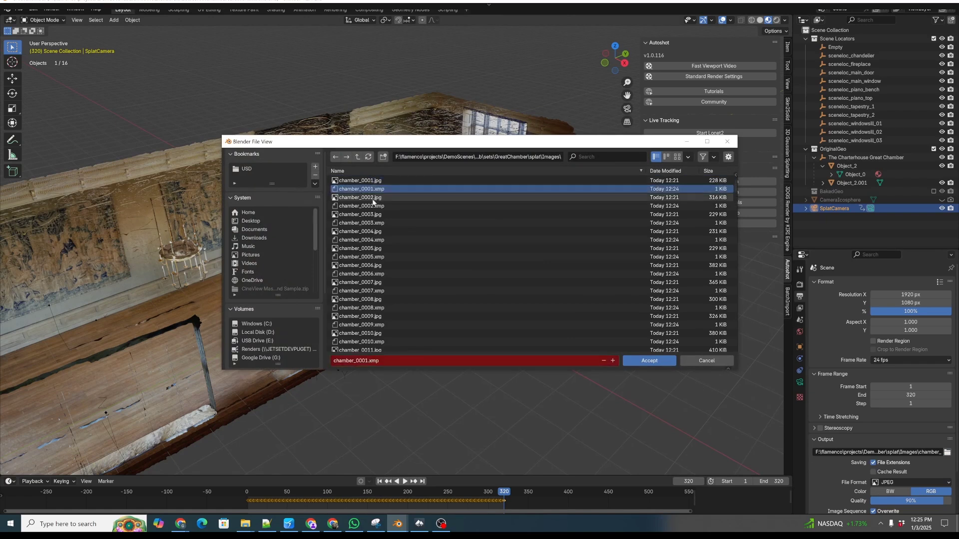
{"action": "left_click", "coordinate": [374, 206]}
{"action": "left_click", "coordinate": [369, 222]}
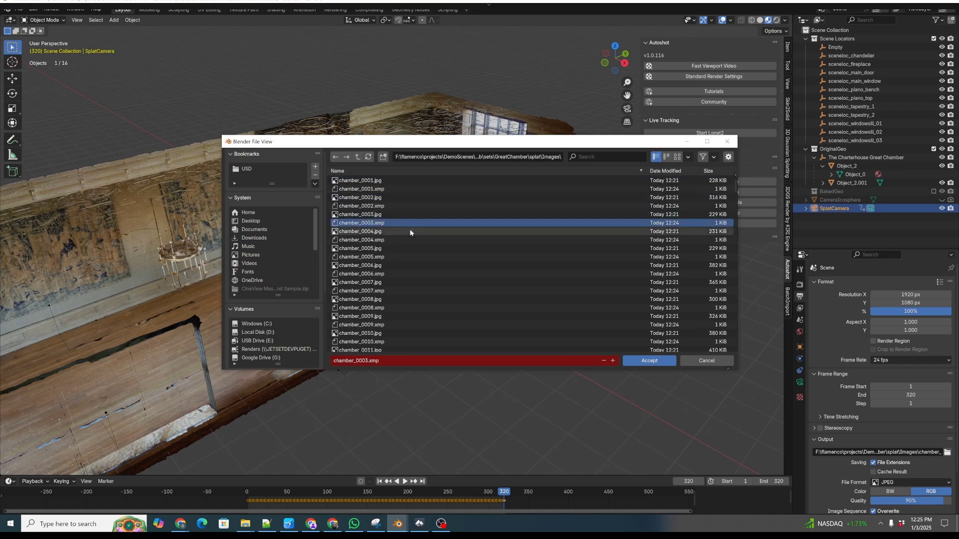
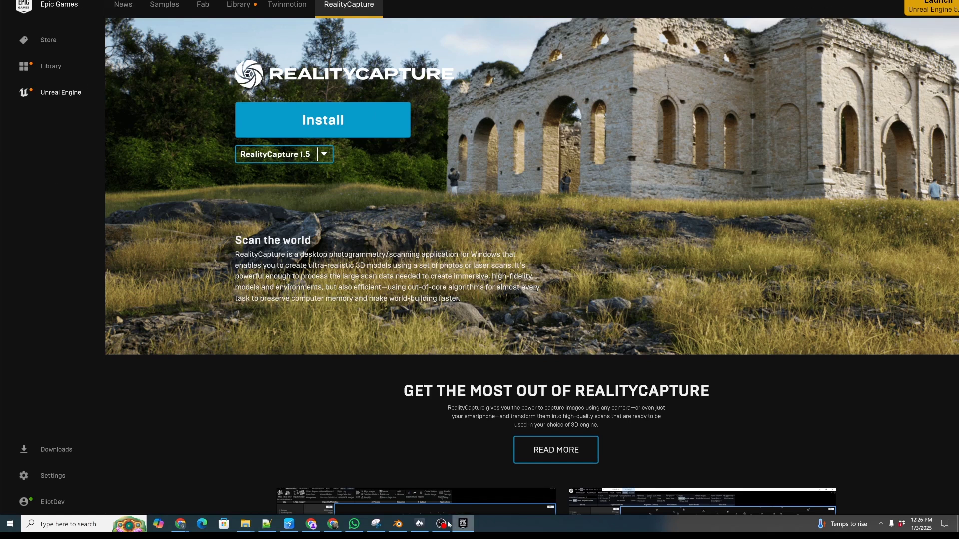
Switch to Blender and run RealityCapture on the exported images, closing its console window and the Epic Games Launcher when finished
{"action": "left_click", "coordinate": [398, 524]}
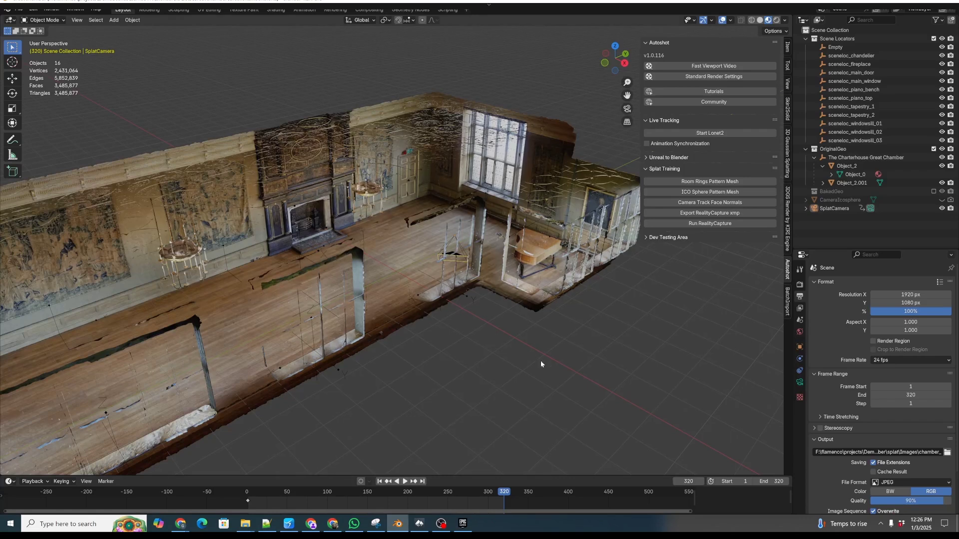
{"action": "left_click", "coordinate": [712, 223]}
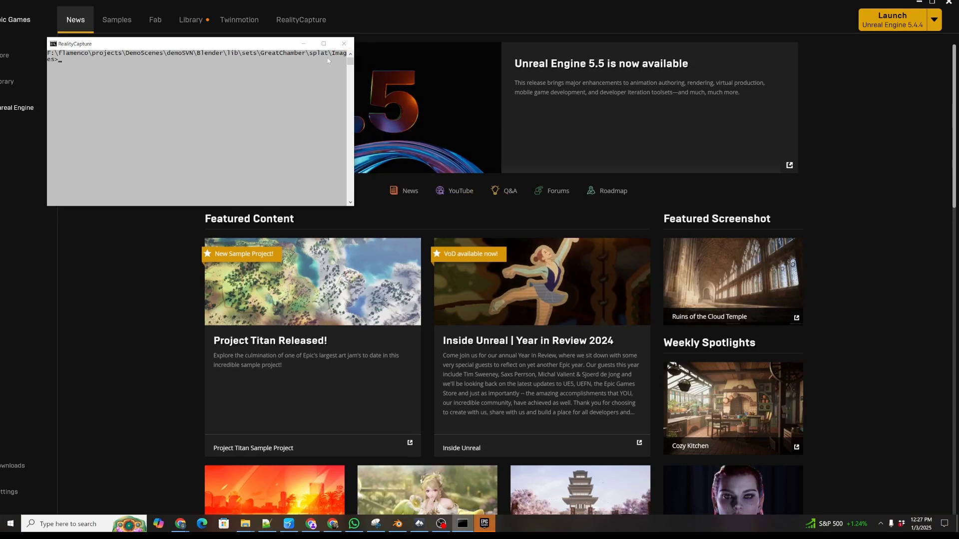
{"action": "left_click", "coordinate": [343, 45]}
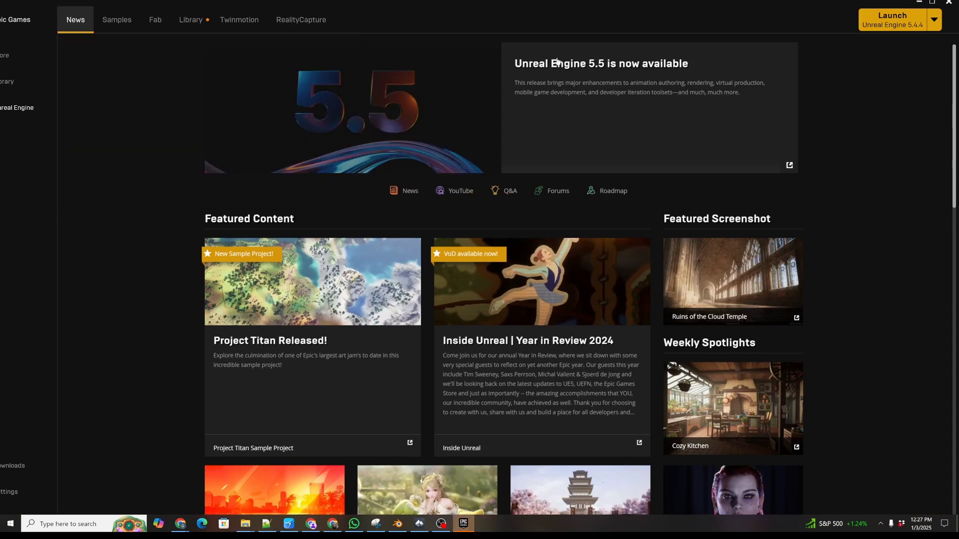
{"action": "left_click", "coordinate": [947, 3]}
Examine the Images folder in File Explorer for the chamber images, XMP files, camera CSV and sparse point cloud PLY
{"action": "left_click", "coordinate": [244, 524]}
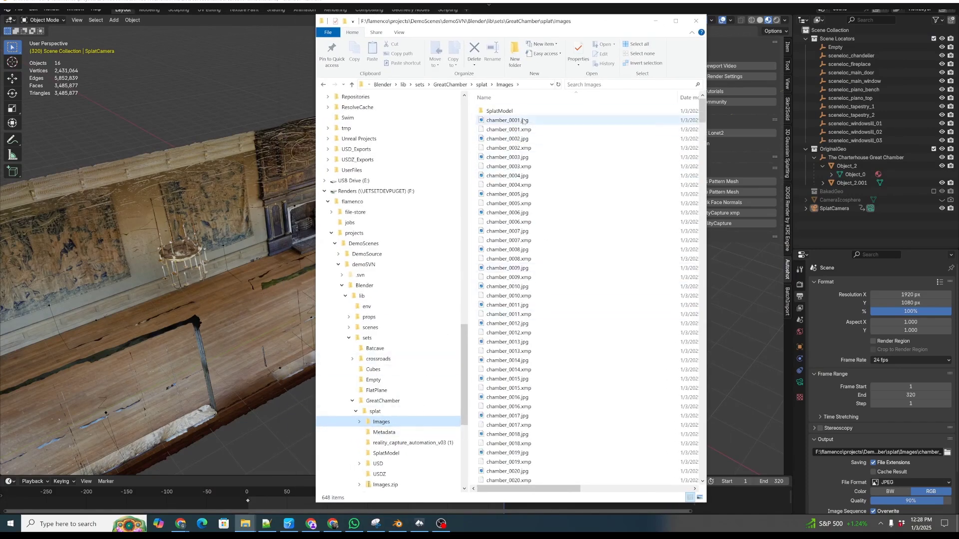
{"action": "left_click", "coordinate": [527, 121]}
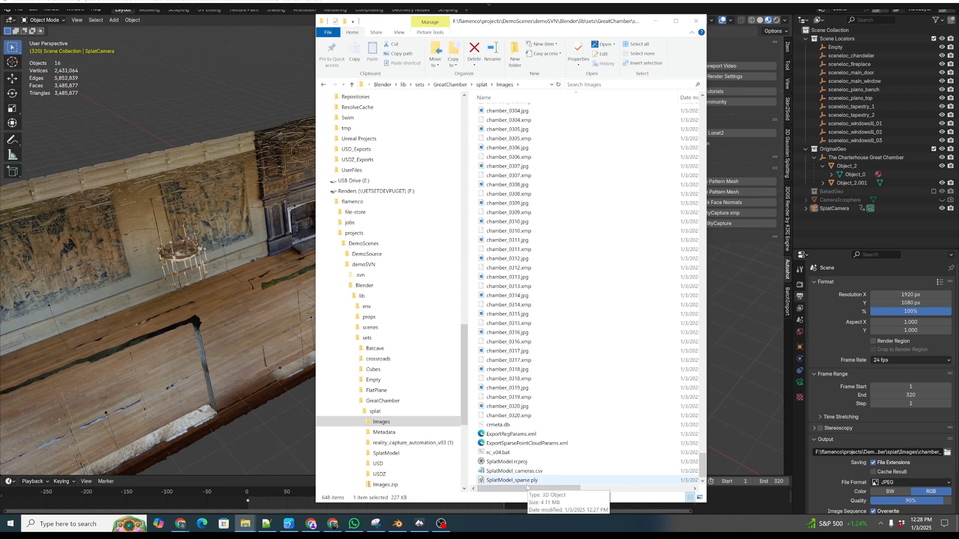
{"action": "left_click", "coordinate": [491, 481]}
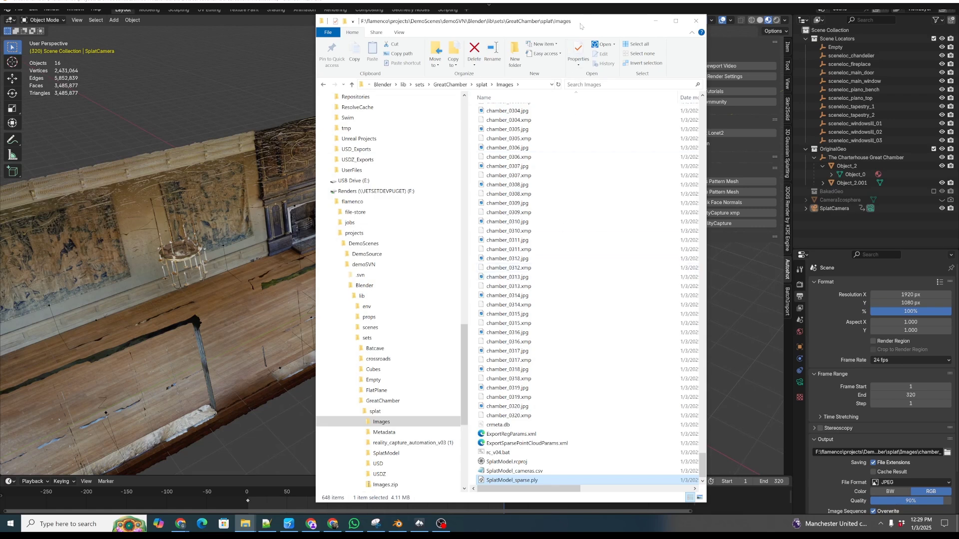
{"action": "left_click_drag", "start_coordinate": [583, 25], "coordinate": [633, 28]}
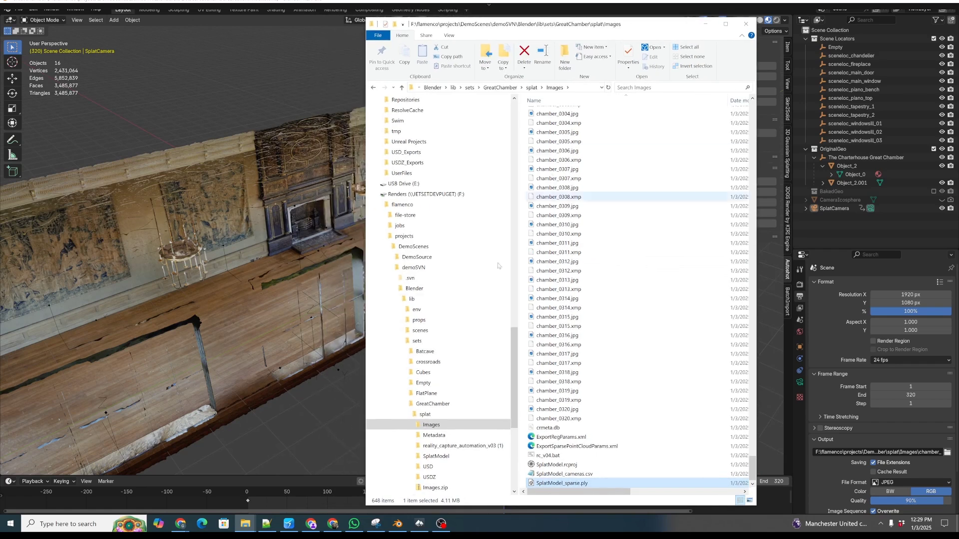
Switch to Postshot and show the GreatChamber splat folder in a File Explorer window beside the import area
{"action": "left_click", "coordinate": [419, 523]}
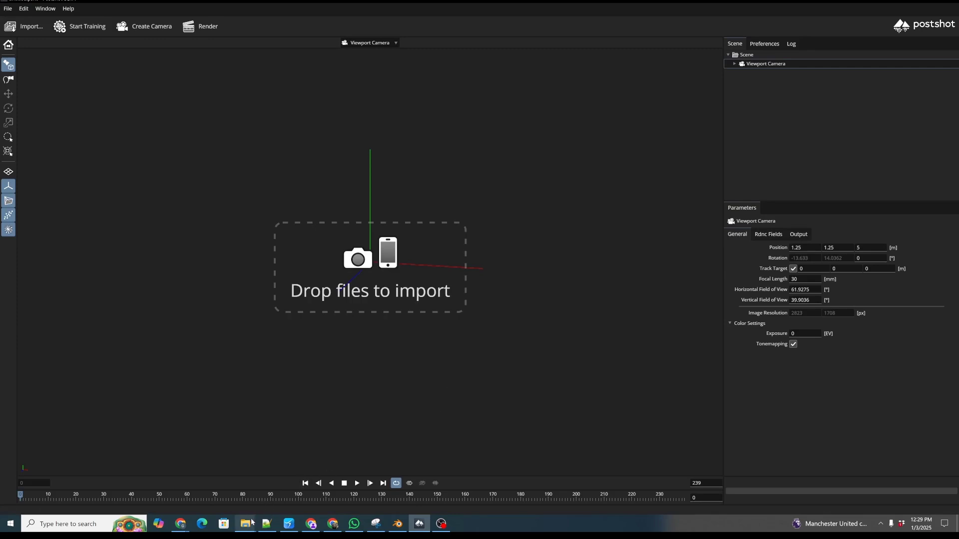
{"action": "mouse_move", "coordinate": [246, 528]}
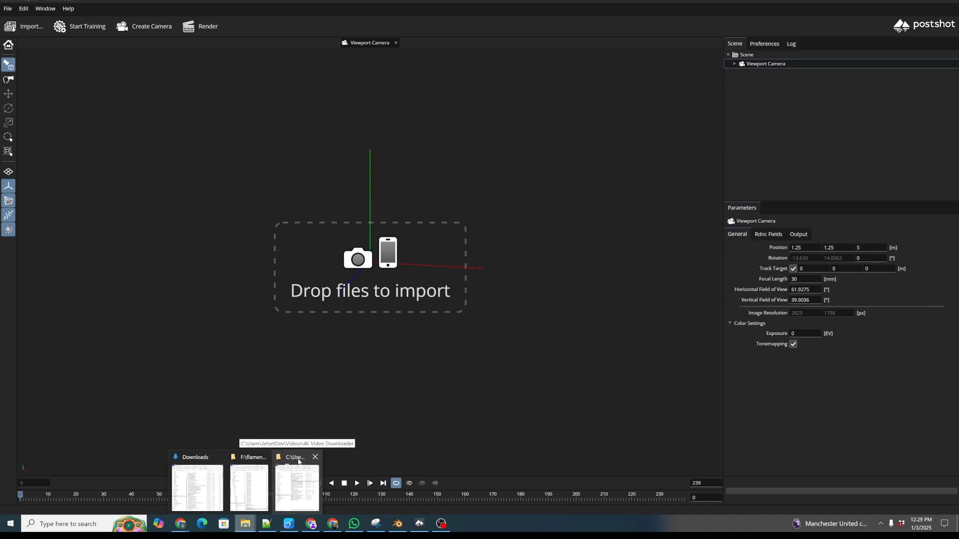
{"action": "left_click", "coordinate": [248, 482]}
{"action": "left_click_drag", "start_coordinate": [624, 29], "coordinate": [716, 32]}
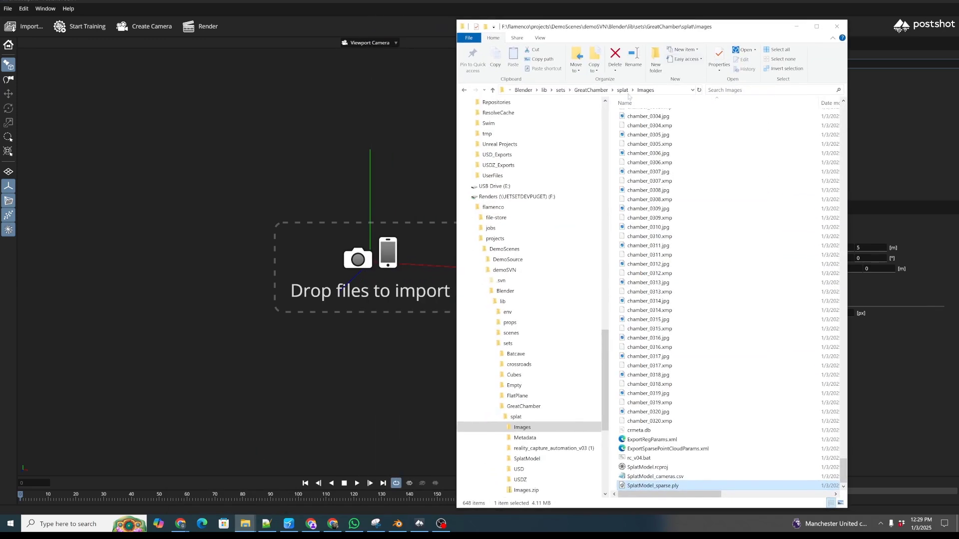
{"action": "left_click", "coordinate": [660, 91]}
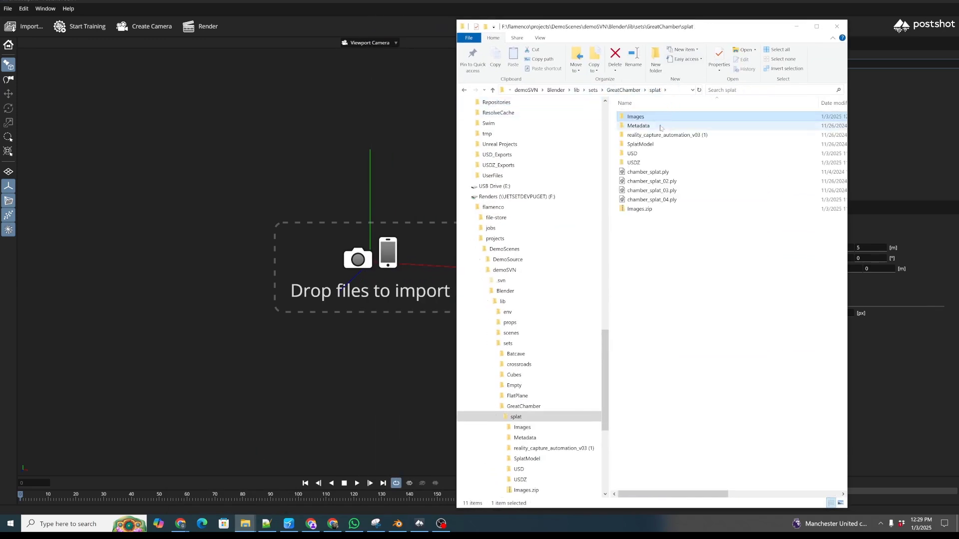
Import the Images folder into Postshot with Start Training turned off
{"action": "left_click_drag", "start_coordinate": [636, 117], "coordinate": [268, 258]}
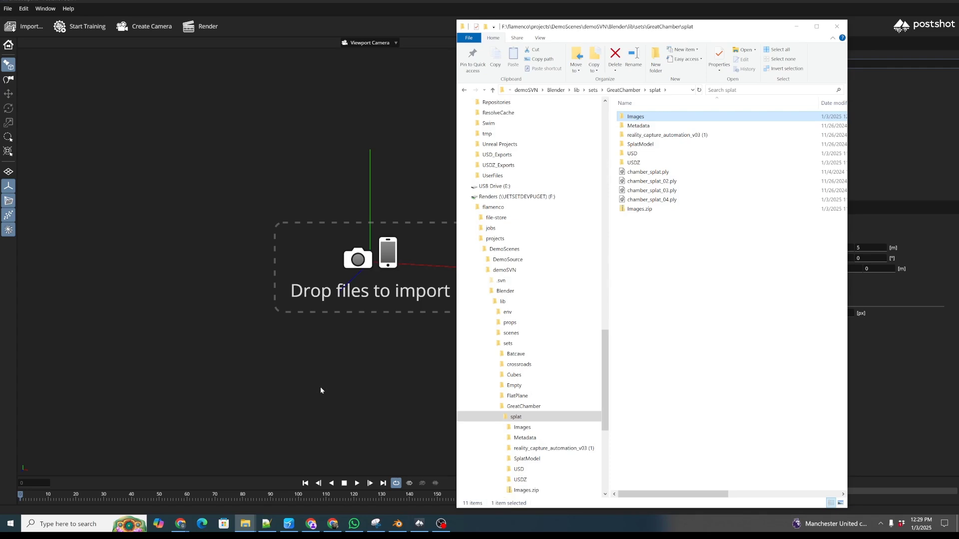
{"action": "left_click", "coordinate": [412, 358]}
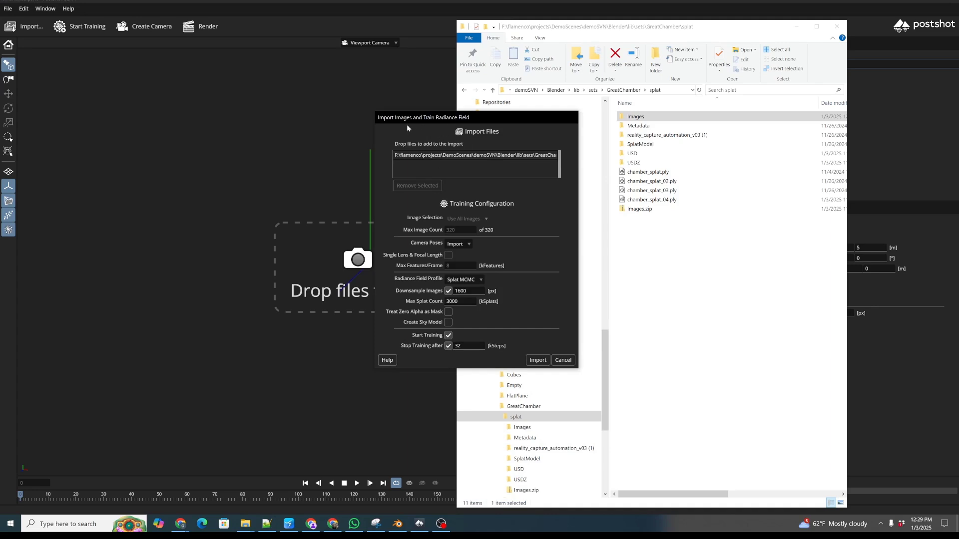
{"action": "left_click", "coordinate": [449, 335]}
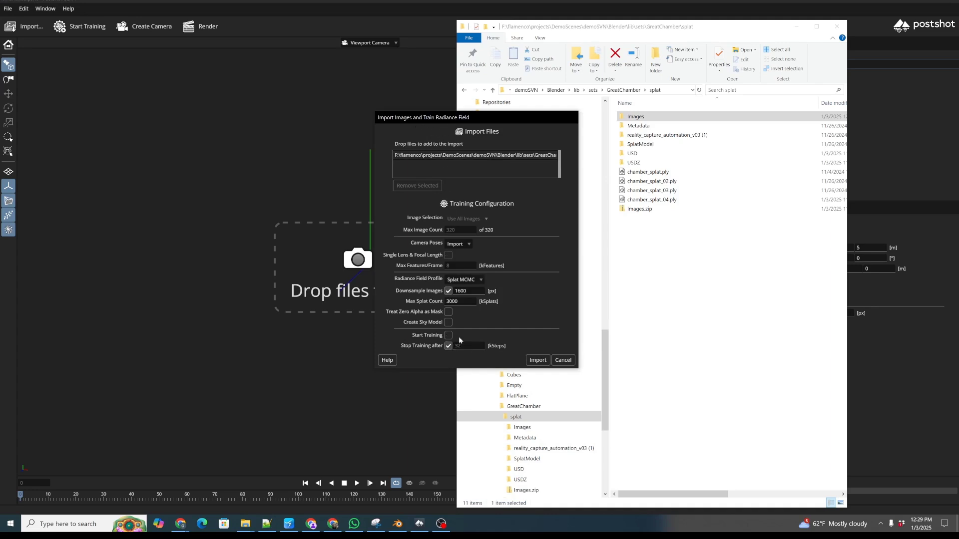
{"action": "left_click", "coordinate": [538, 360]}
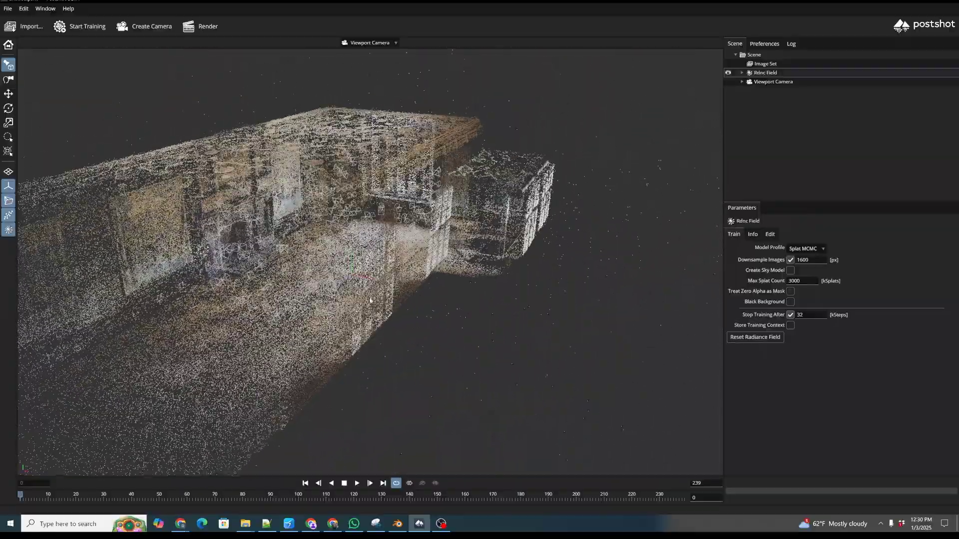
Train the radiance field, viewing it from several angles, and pause the training at about 71%
{"action": "left_click", "coordinate": [82, 27]}
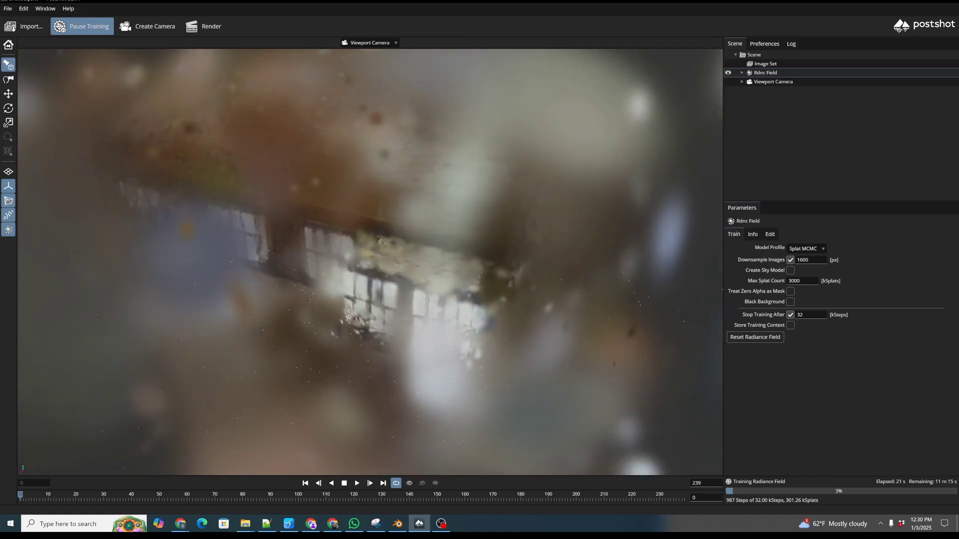
{"action": "left_click_drag", "start_coordinate": [476, 345], "coordinate": [342, 345]}
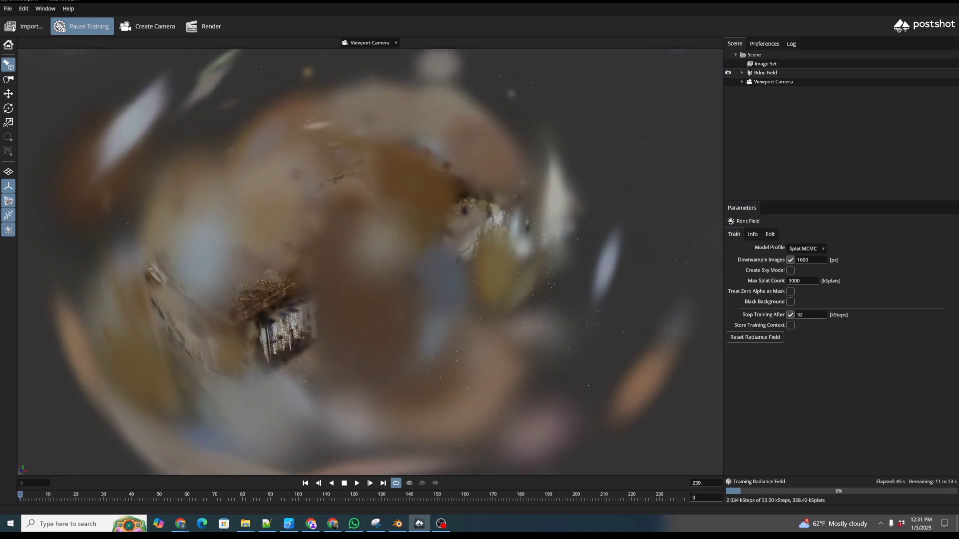
{"action": "left_click_drag", "start_coordinate": [549, 369], "coordinate": [490, 373]}
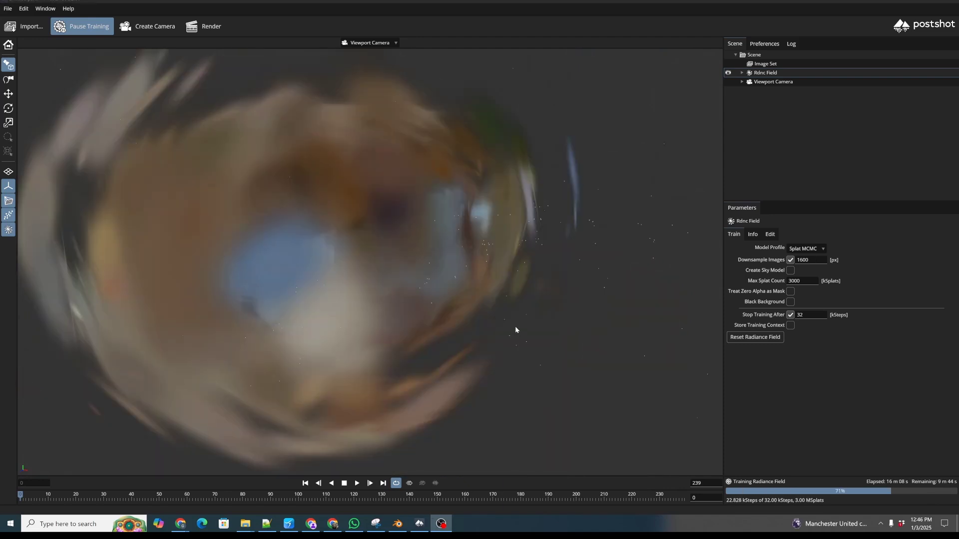
{"action": "left_click", "coordinate": [94, 34]}
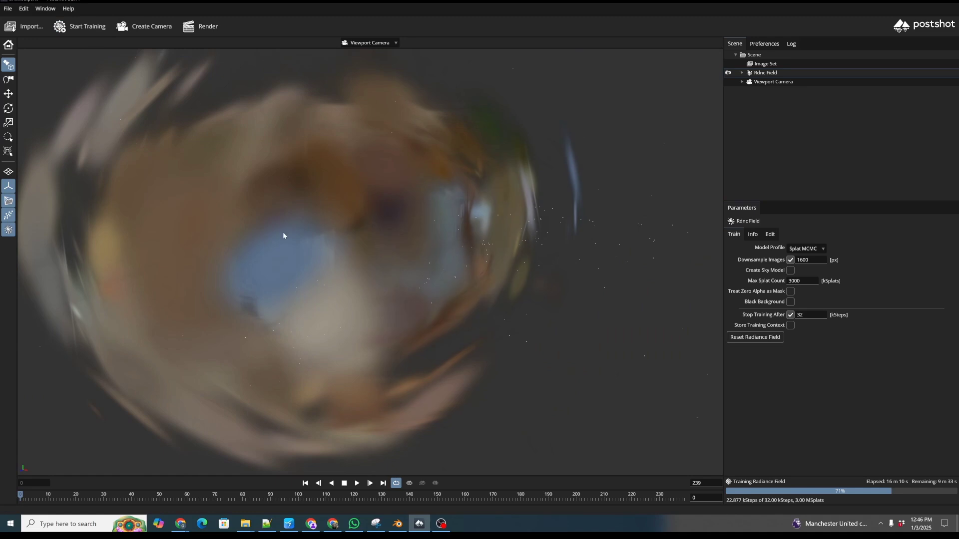
{"action": "mouse_move", "coordinate": [330, 223]}
{"action": "left_mouse_down"}
{"action": "mouse_move", "coordinate": [320, 224]}
{"action": "mouse_move", "coordinate": [330, 223]}
{"action": "left_mouse_up"}
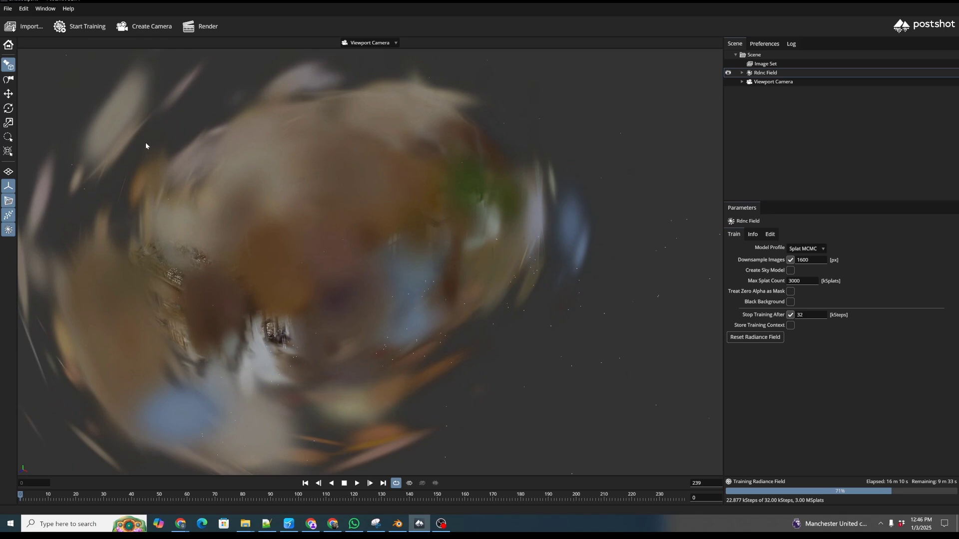
Start exporting the splat model as PLY and browse to the F:\flamenco\projects\DemoScenes\demoSVN\Blender\lib\sets\GreatChamber\splat folder
{"action": "left_click", "coordinate": [7, 9]}
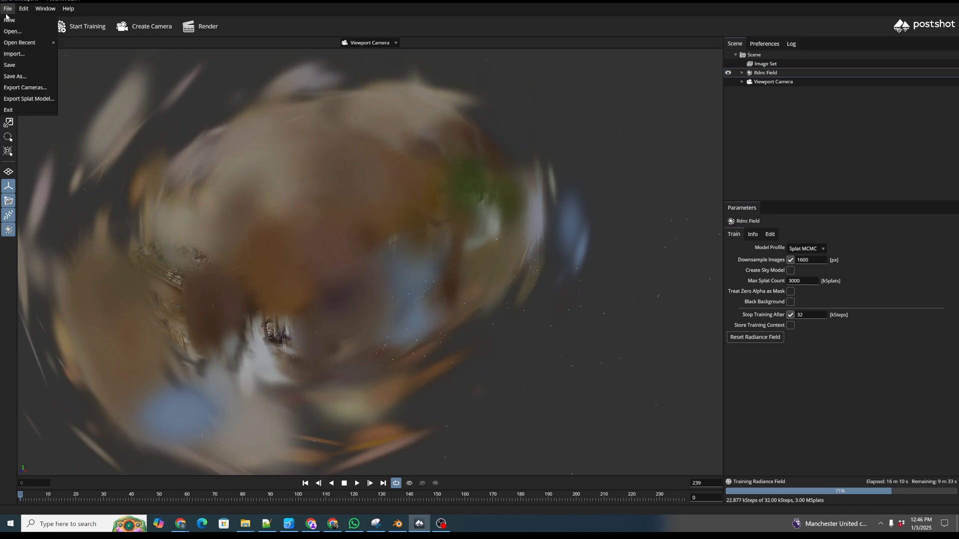
{"action": "left_click", "coordinate": [28, 99]}
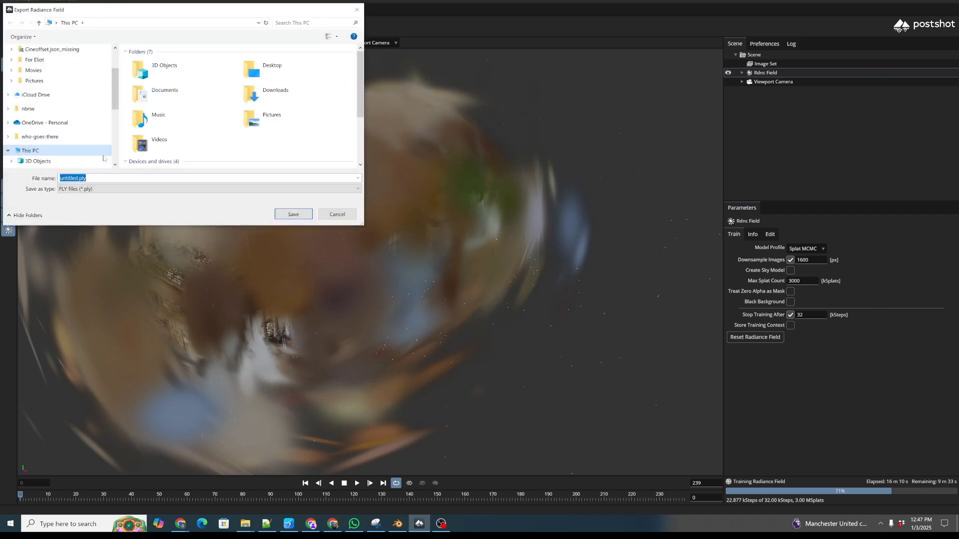
{"action": "type", "text": "https://youtu.be/kQvEbmgyoL8?si=hk9kzBRwf3JgQiW3"}
{"action": "key", "text": "ctrl+z"}
{"action": "left_click", "coordinate": [217, 22]}
{"action": "type", "text": "F:\\flamenco\\projects\\DemoScenes\\demoSVN\\Blender\\lib\\sets\\GreatChamber\\splat"}
{"action": "key", "text": "Return"}
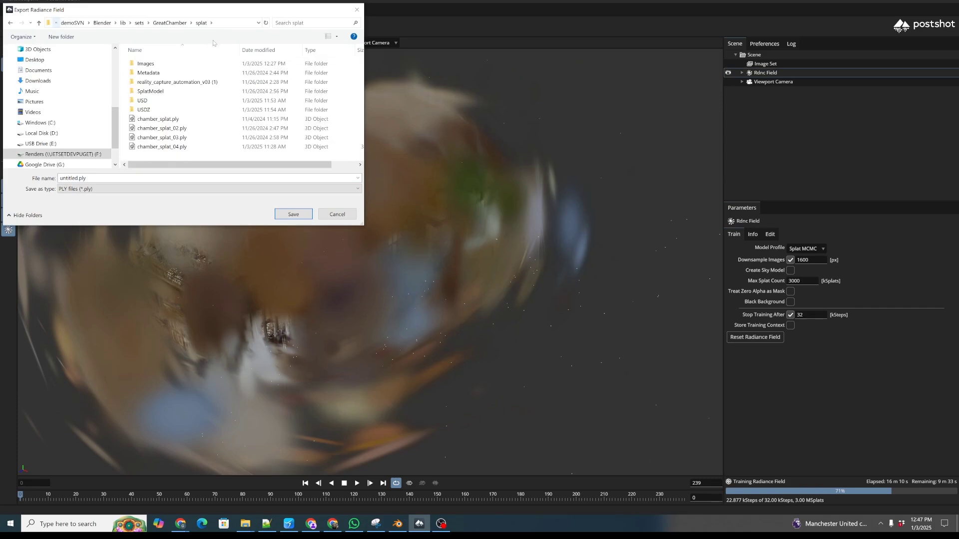
Save the exported splat as chamber_splat_05.ply, following the existing file naming, and show the splat folder in File Explorer
{"action": "left_click", "coordinate": [160, 147]}
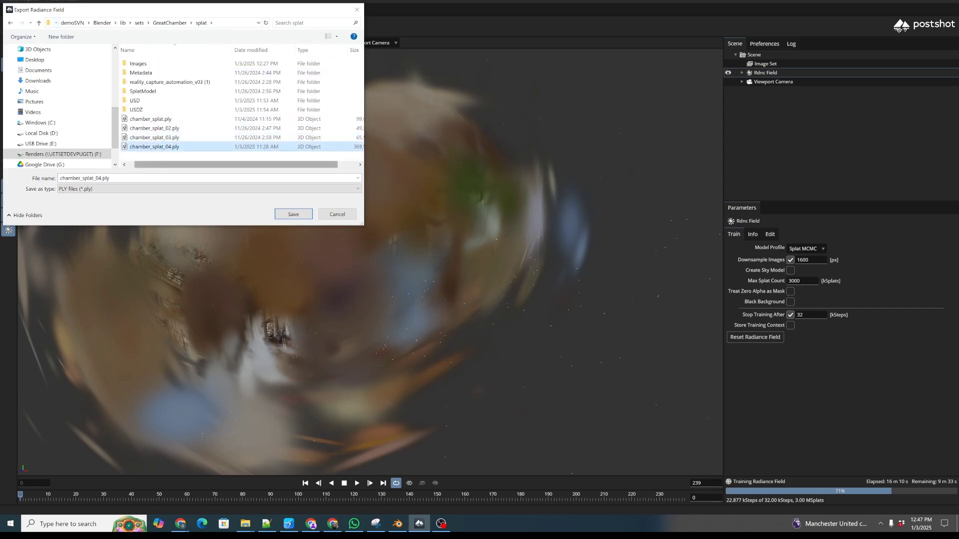
{"action": "left_click", "coordinate": [99, 177]}
{"action": "left_click", "coordinate": [99, 178]}
{"action": "type", "text": "5"}
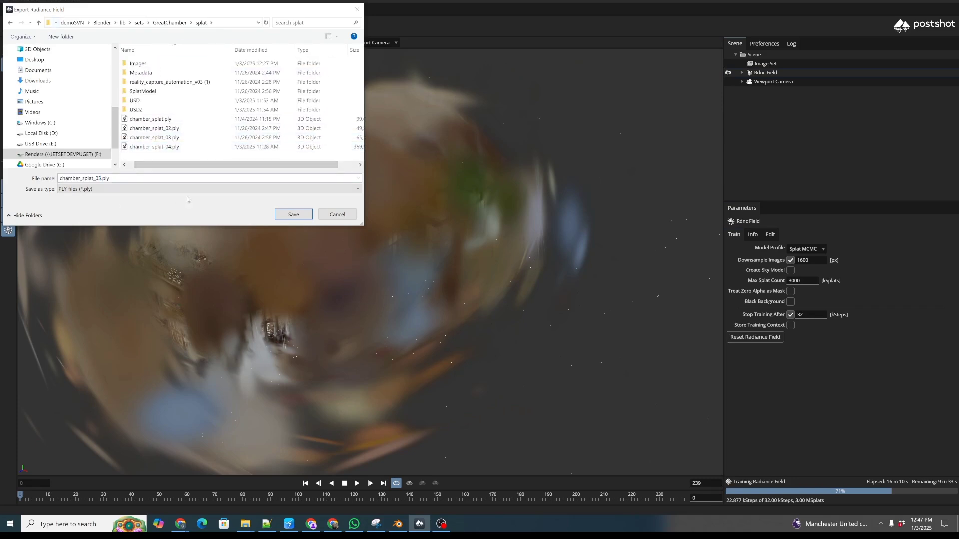
{"action": "left_click", "coordinate": [293, 214]}
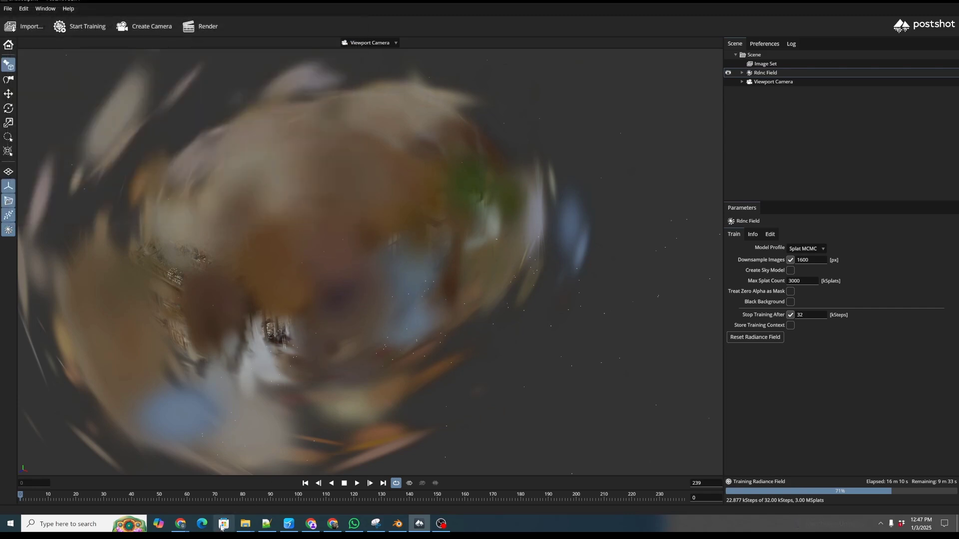
{"action": "mouse_move", "coordinate": [246, 523]}
{"action": "left_click", "coordinate": [256, 502]}
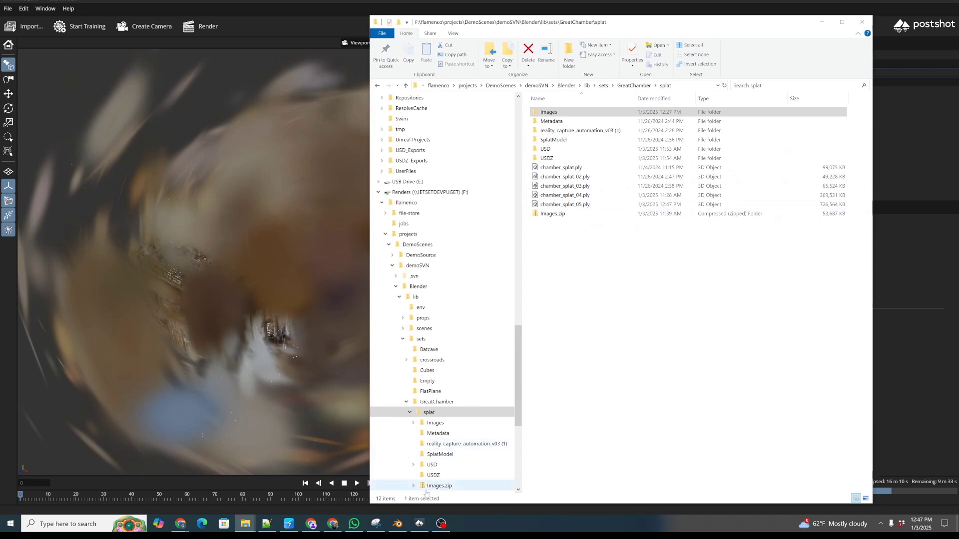
Switch to Blender and import chamber_splat_05.ply with the 3D Gaussian Splatting add-on
{"action": "key", "text": "alt+Tab"}
{"action": "middle_click_drag", "start_coordinate": [447, 333], "coordinate": [628, 307]}
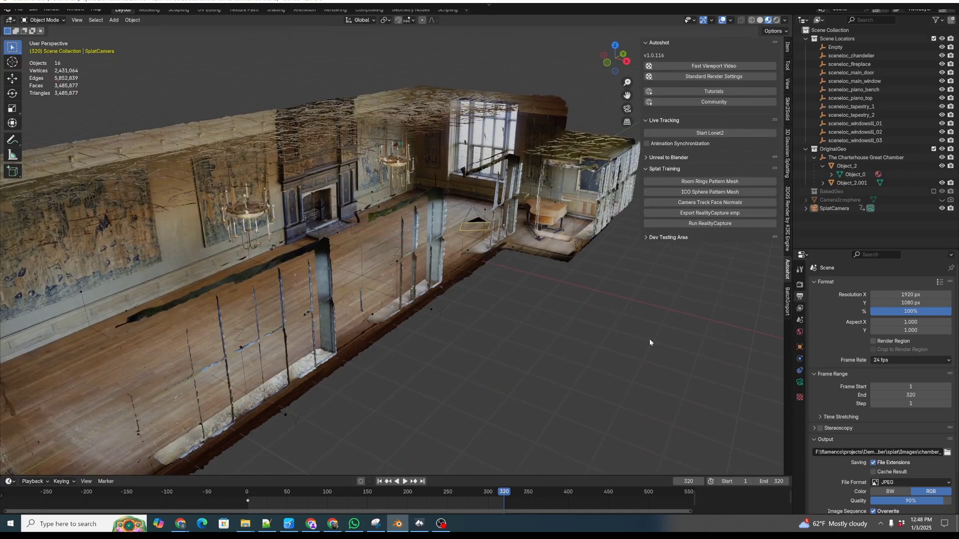
{"action": "left_click", "coordinate": [788, 145]}
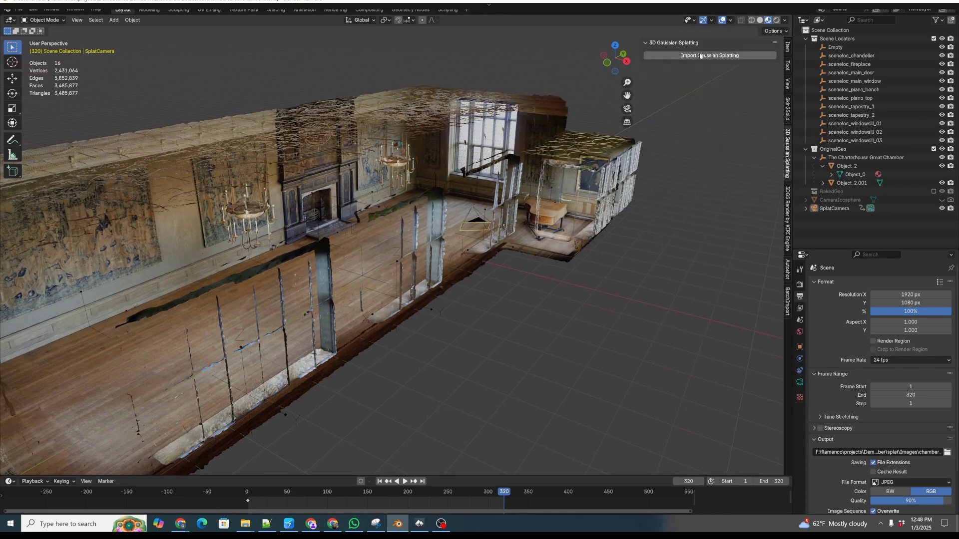
{"action": "scroll", "coordinate": [670, 134], "scroll_direction": "up", "scroll_amount": 4}
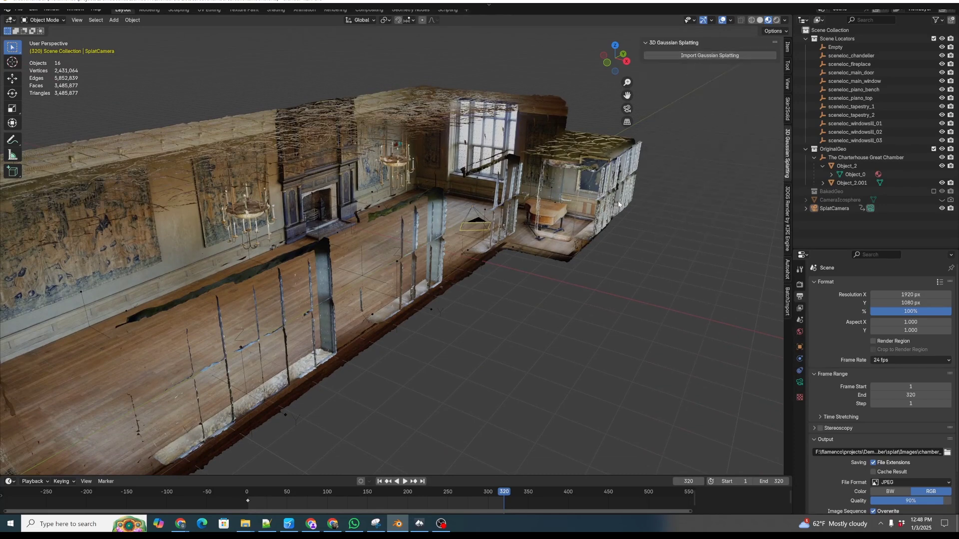
{"action": "scroll", "coordinate": [603, 215], "scroll_direction": "up", "scroll_amount": 2}
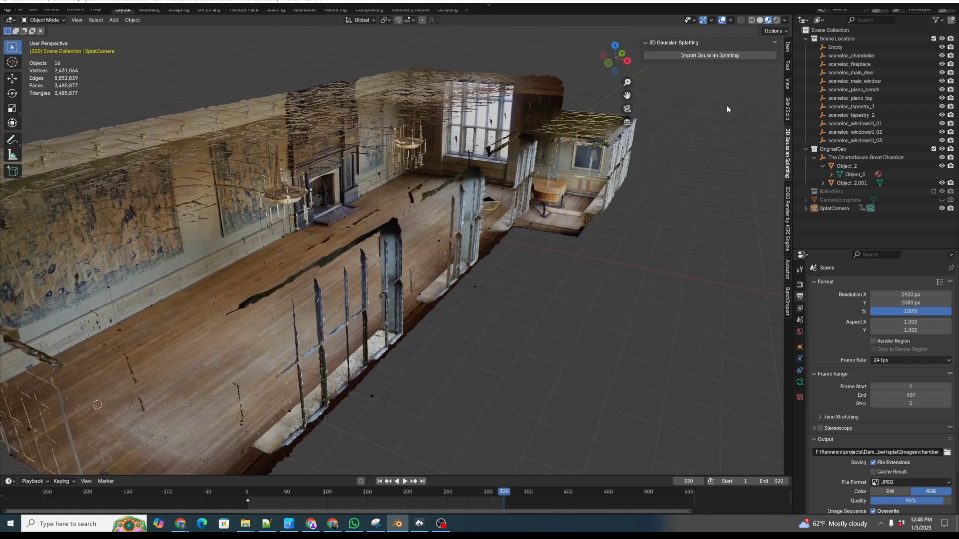
{"action": "left_click", "coordinate": [712, 56]}
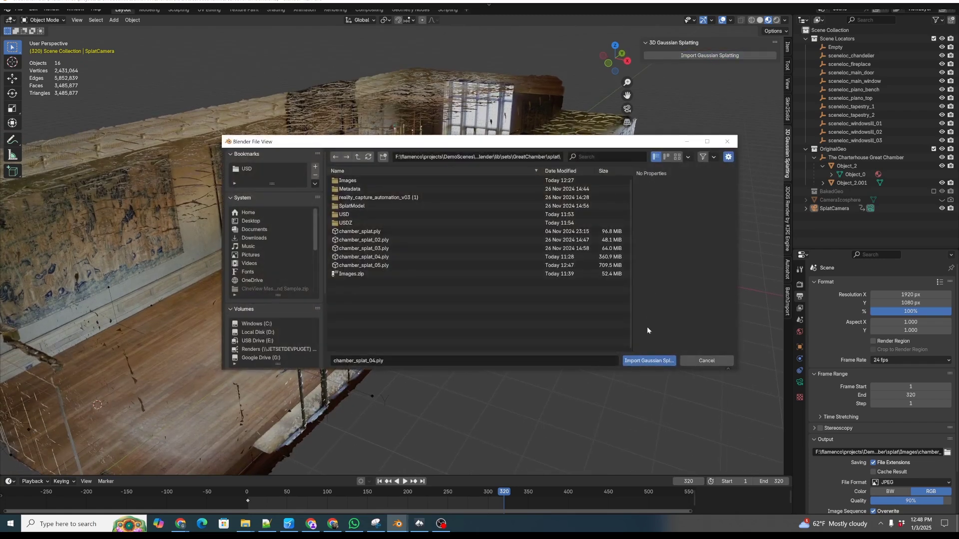
{"action": "left_click", "coordinate": [369, 265]}
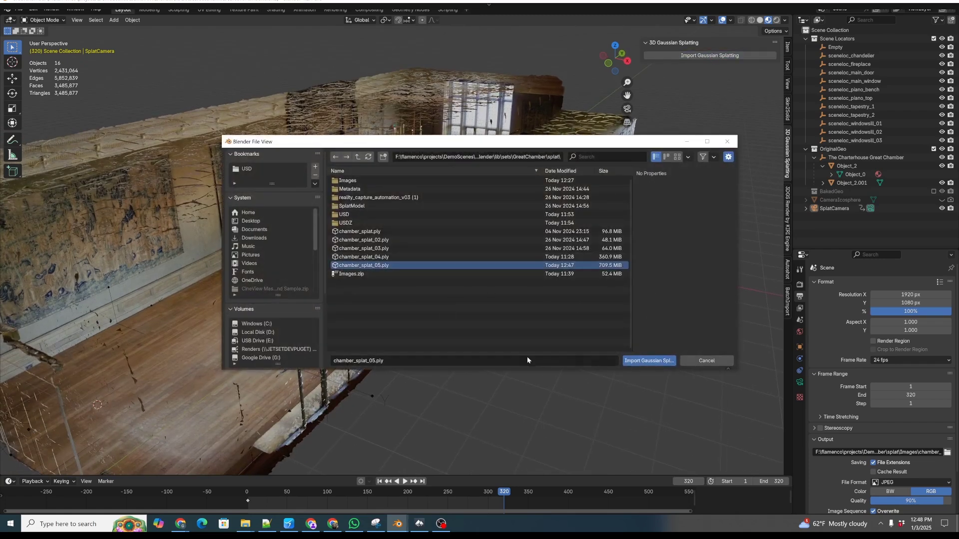
{"action": "left_click", "coordinate": [646, 361]}
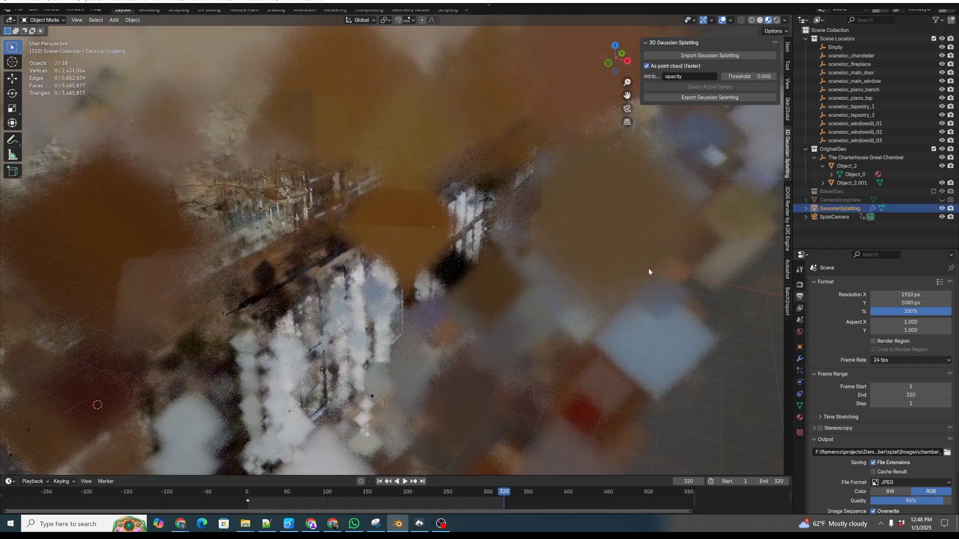
Navigate inside the chamber in wireframe shading and examine the imported splat's interior in Material Preview
{"action": "key", "text": "z"}
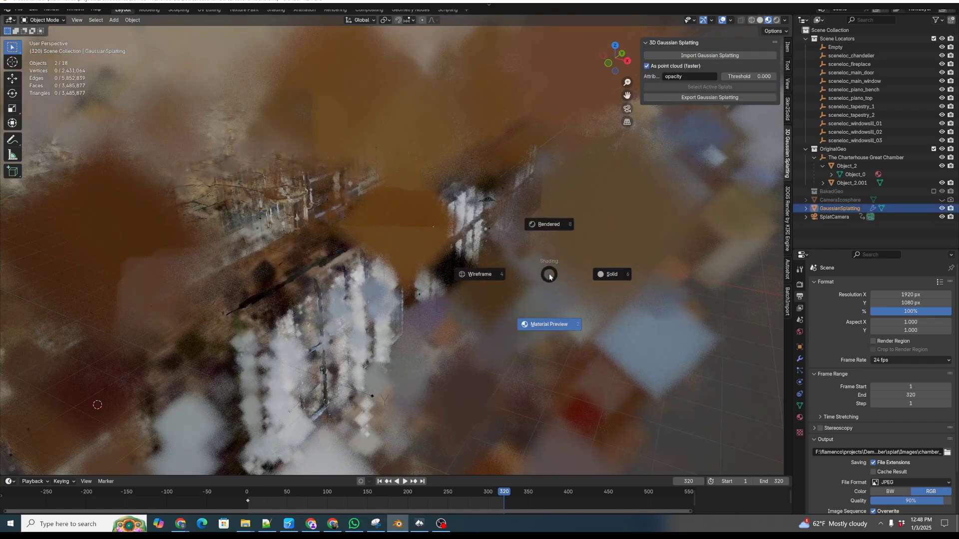
{"action": "left_click", "coordinate": [543, 274]}
{"action": "scroll", "coordinate": [539, 258], "scroll_direction": "down", "scroll_amount": 6}
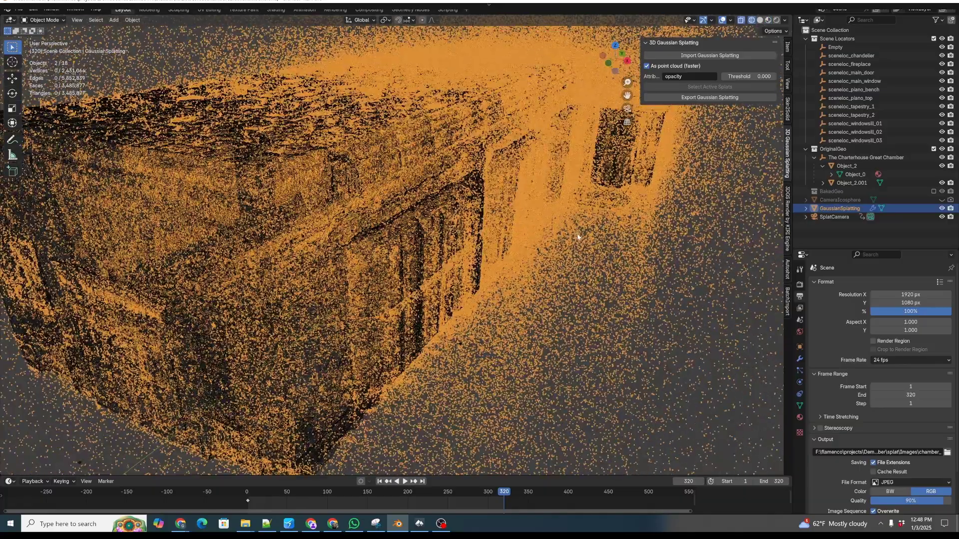
{"action": "key", "text": "KP_1"}
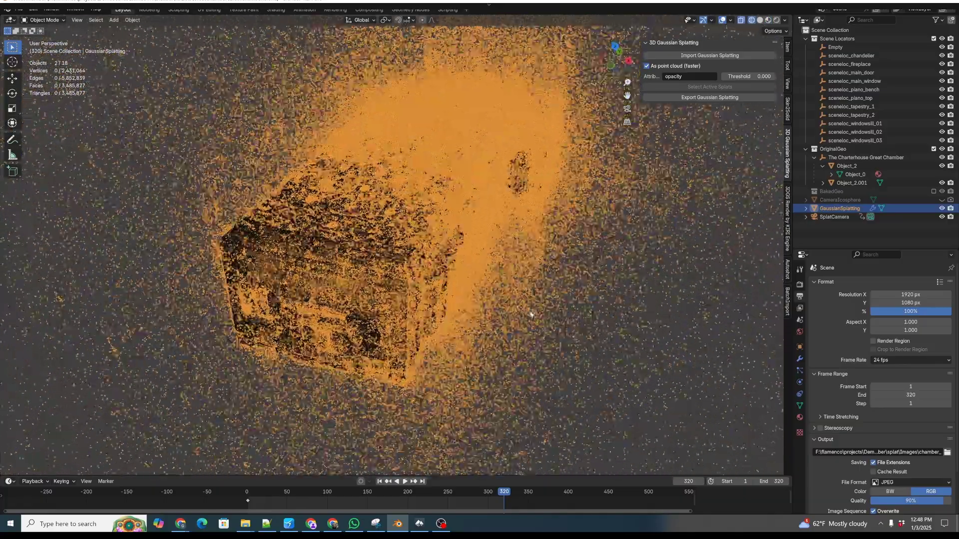
{"action": "scroll", "coordinate": [549, 270], "scroll_direction": "up", "scroll_amount": 6}
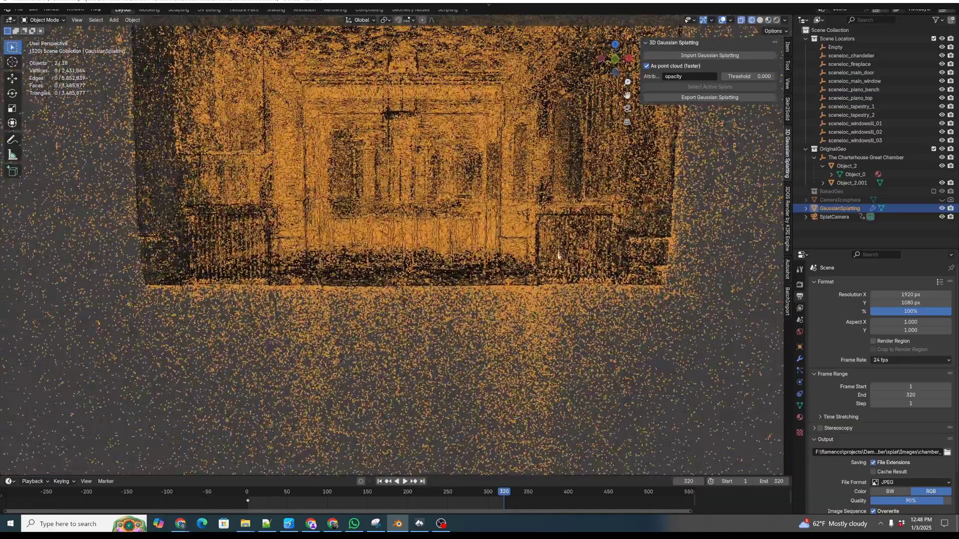
{"action": "mouse_move", "coordinate": [562, 252]}
{"action": "middle_mouse_down"}
{"action": "mouse_move", "coordinate": [546, 262]}
{"action": "mouse_move", "coordinate": [593, 216]}
{"action": "mouse_move", "coordinate": [548, 243]}
{"action": "middle_mouse_up"}
{"action": "key", "text": "z"}
{"action": "left_click", "coordinate": [554, 298]}
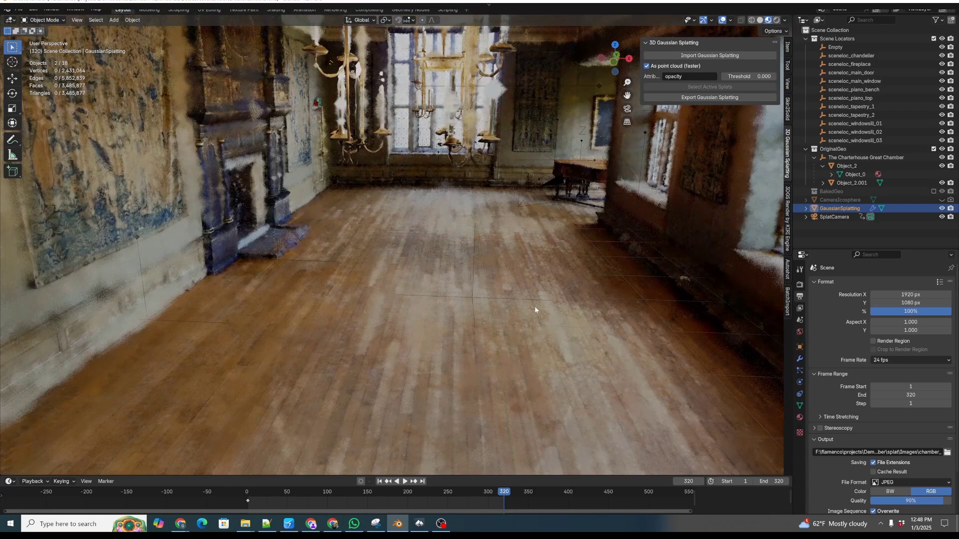
{"action": "mouse_move", "coordinate": [488, 295]}
{"action": "middle_mouse_down"}
{"action": "mouse_move", "coordinate": [481, 280]}
{"action": "mouse_move", "coordinate": [510, 280]}
{"action": "mouse_move", "coordinate": [470, 289]}
{"action": "mouse_move", "coordinate": [478, 281]}
{"action": "mouse_move", "coordinate": [478, 297]}
{"action": "mouse_move", "coordinate": [484, 280]}
{"action": "mouse_move", "coordinate": [498, 284]}
{"action": "middle_mouse_up"}
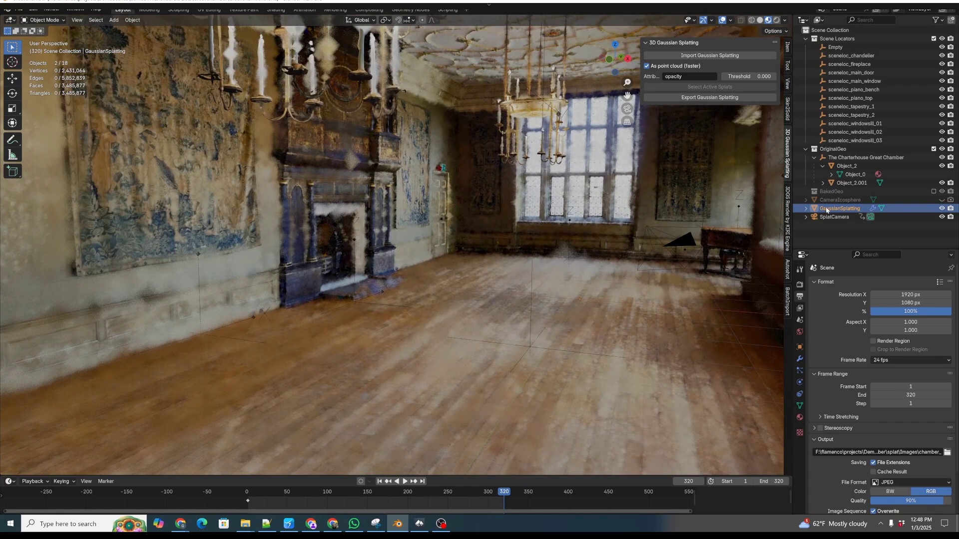
Toggle the GaussianSplatting object's visibility repeatedly to compare it with the original chamber geometry, and show its object transform properties
{"action": "left_click", "coordinate": [941, 208]}
{"action": "left_click", "coordinate": [942, 209]}
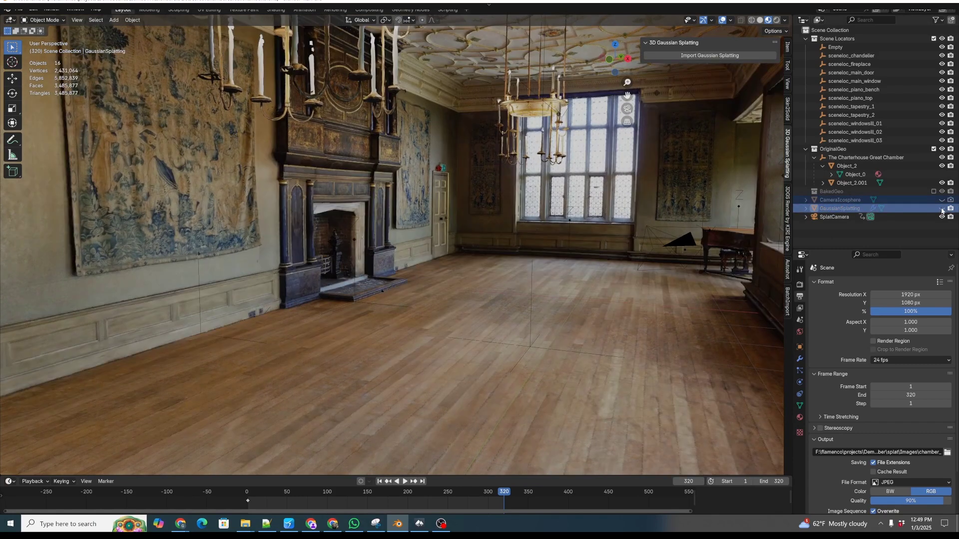
{"action": "left_click", "coordinate": [941, 209]}
{"action": "left_click", "coordinate": [942, 209]}
{"action": "left_click", "coordinate": [942, 209]}
{"action": "left_click", "coordinate": [942, 209]}
{"action": "left_click", "coordinate": [942, 209]}
{"action": "left_click", "coordinate": [943, 209]}
{"action": "left_click", "coordinate": [943, 209]}
{"action": "left_click", "coordinate": [942, 209]}
{"action": "left_click", "coordinate": [943, 209]}
{"action": "left_click", "coordinate": [942, 209]}
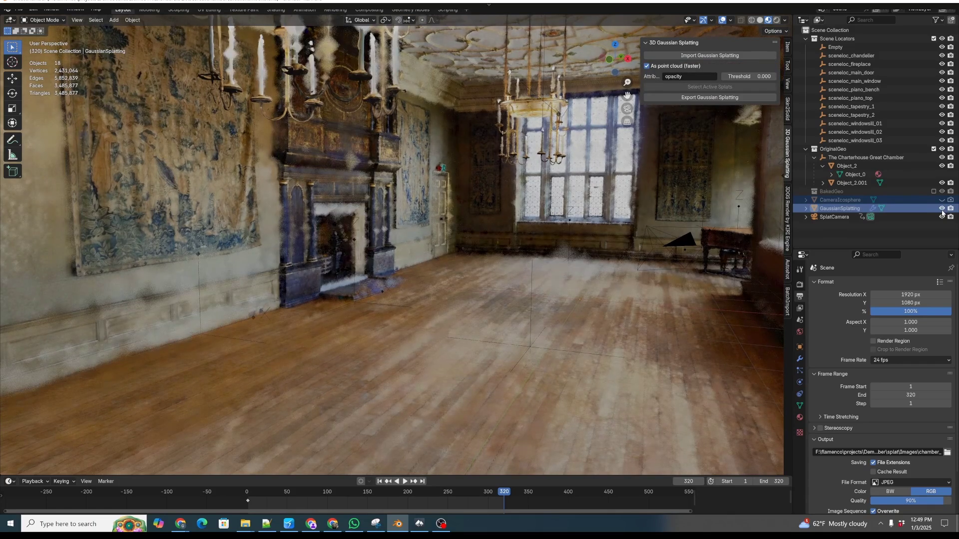
{"action": "left_click", "coordinate": [943, 209]}
{"action": "left_click", "coordinate": [942, 209]}
{"action": "left_click", "coordinate": [942, 209]}
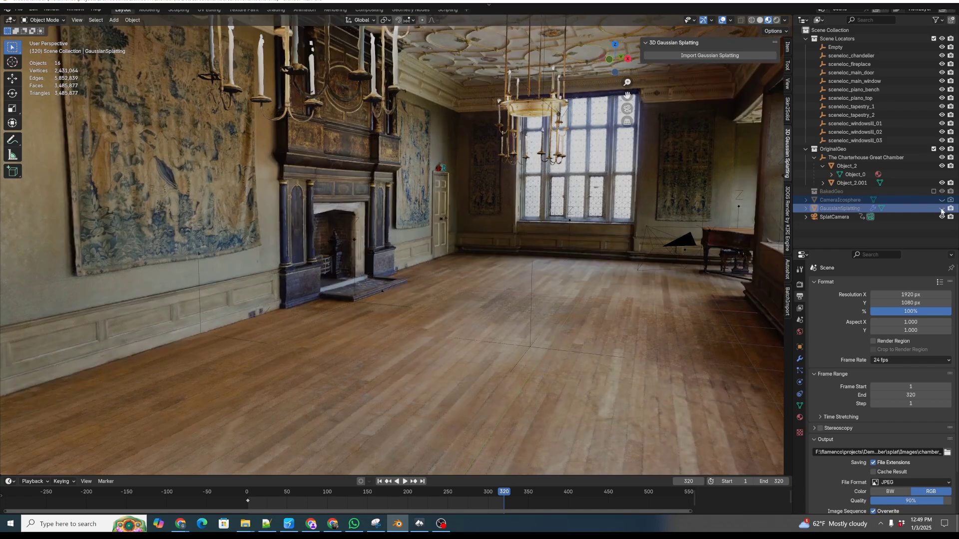
{"action": "left_click", "coordinate": [942, 208]}
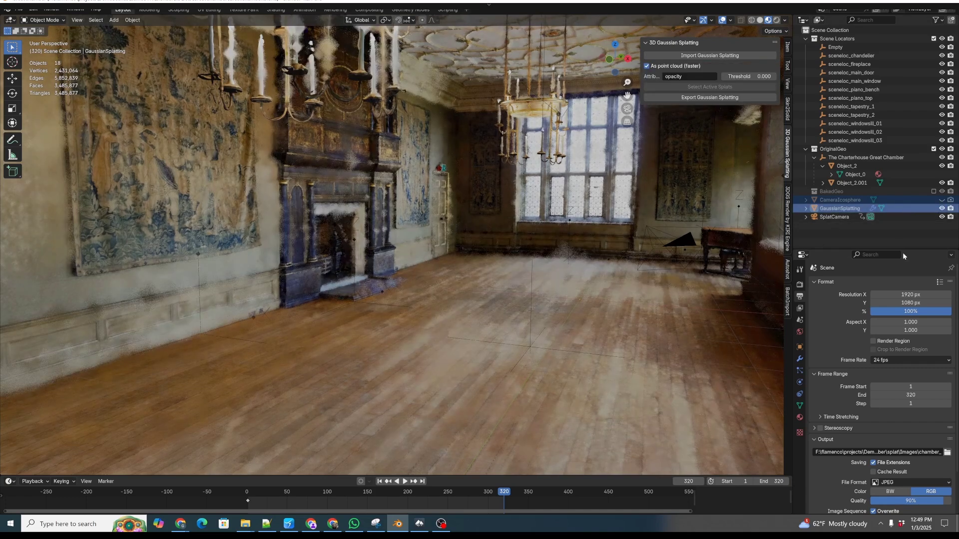
{"action": "left_click", "coordinate": [800, 348]}
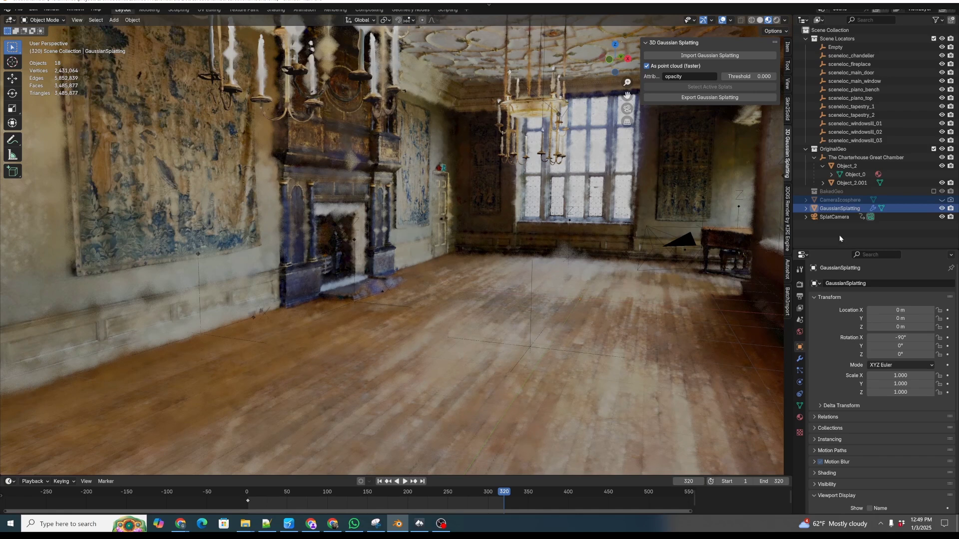
Create a new collection under Scene Collection and name it SplatExport
{"action": "right_click", "coordinate": [825, 30]}
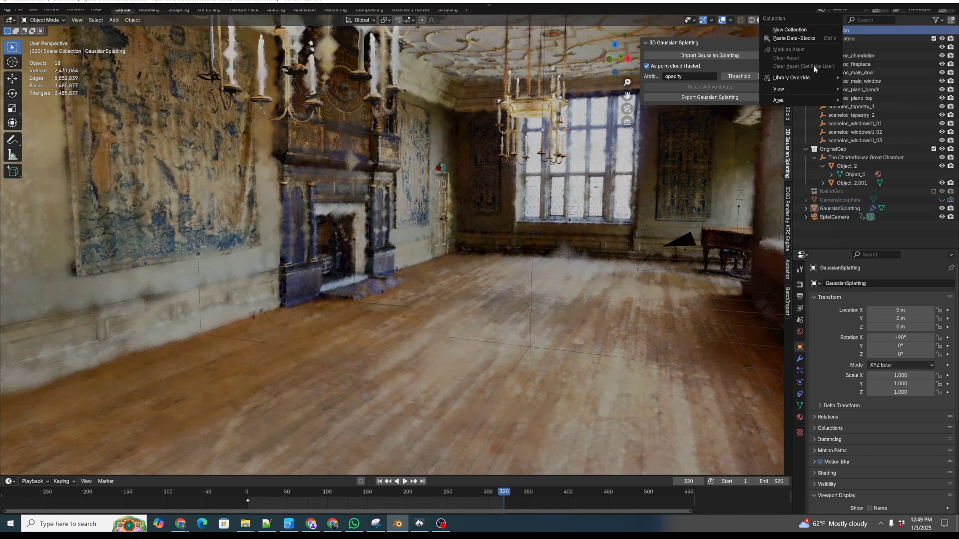
{"action": "left_click", "coordinate": [790, 29]}
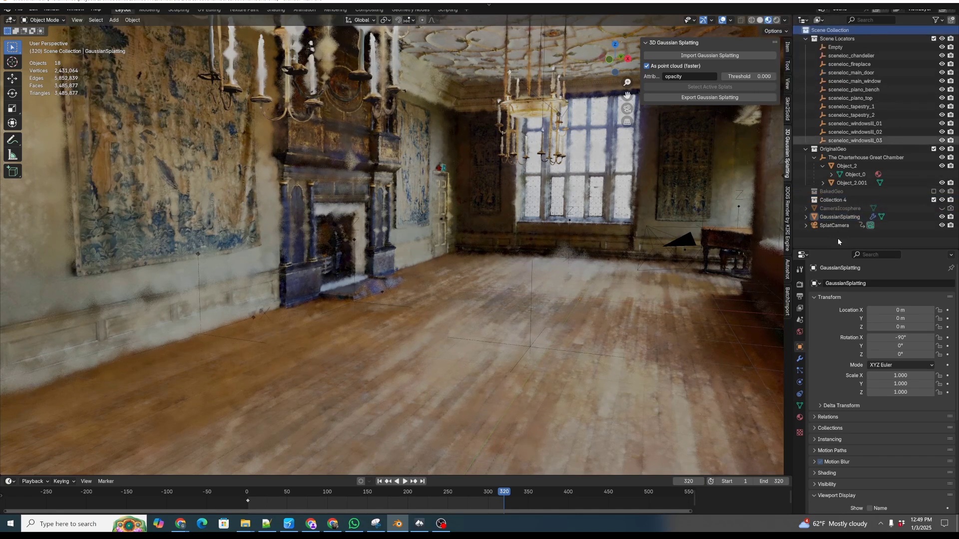
{"action": "left_click", "coordinate": [832, 200]}
{"action": "double_click", "coordinate": [833, 200]}
{"action": "type", "text": "E"}
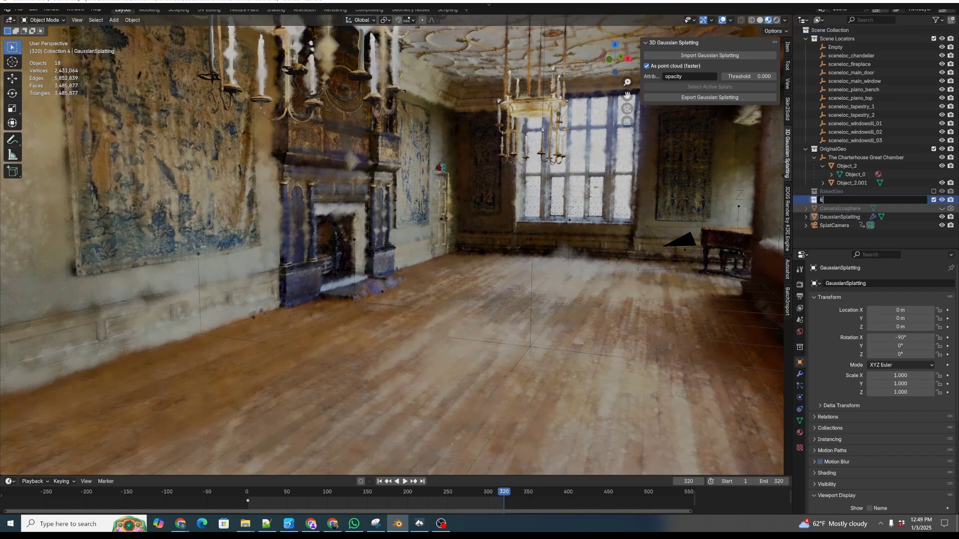
{"action": "type", "text": "xport"}
{"action": "key", "text": "Return"}
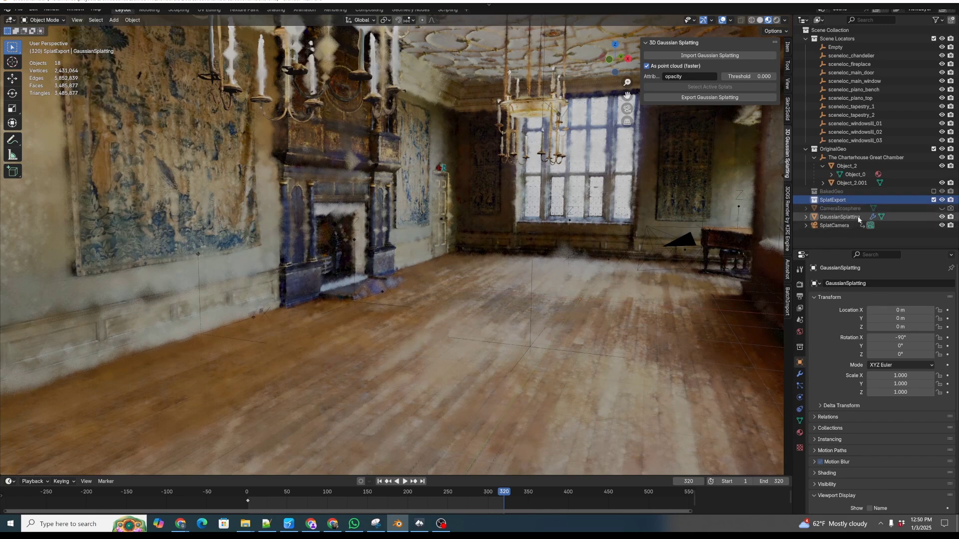
Move the GaussianSplatting object into the SplatExport collection and the SplatCamera into the OriginalGeo collection
{"action": "left_click", "coordinate": [840, 219]}
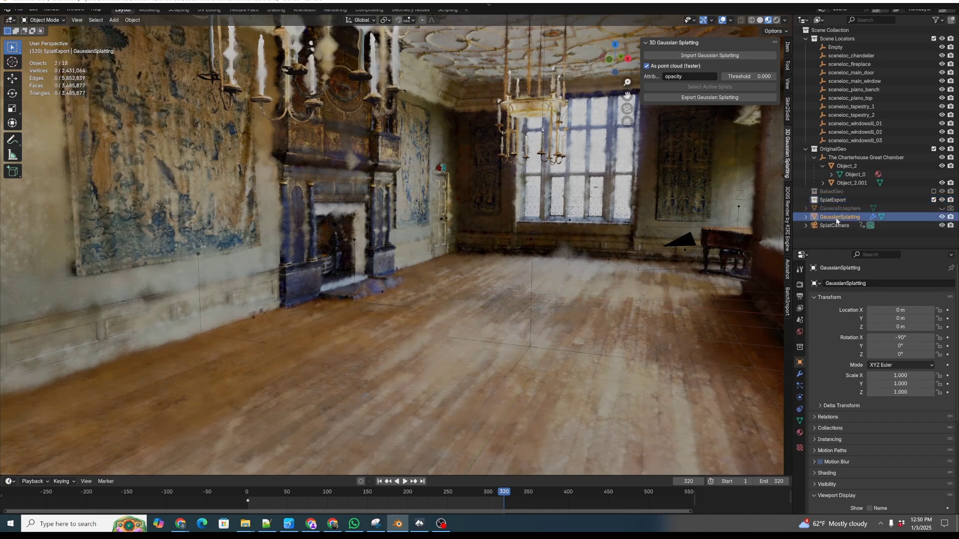
{"action": "key", "text": "m"}
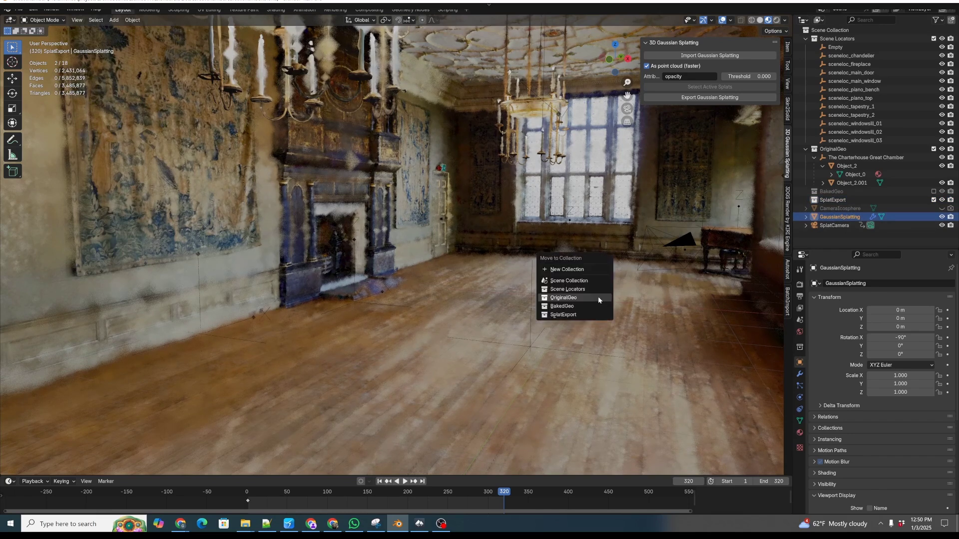
{"action": "left_click", "coordinate": [585, 314]}
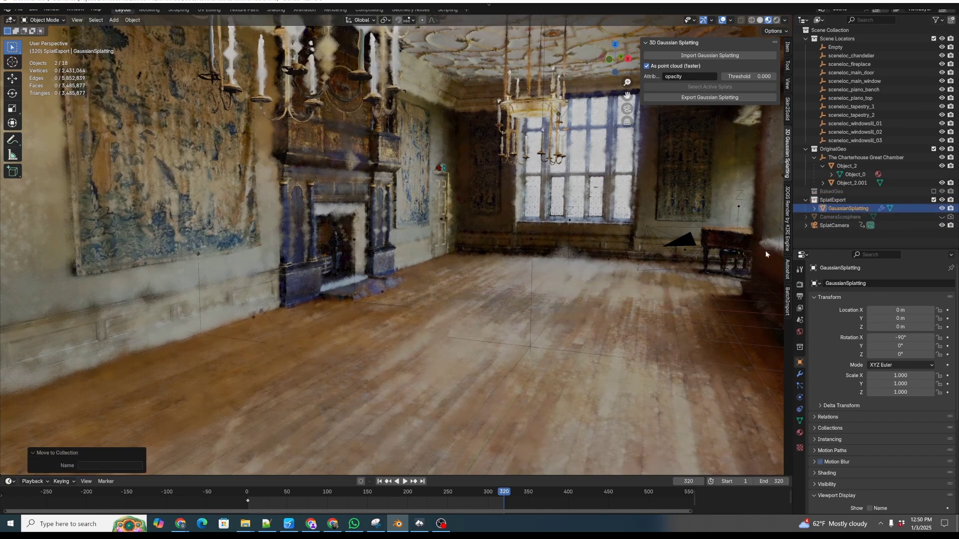
{"action": "left_click", "coordinate": [834, 227]}
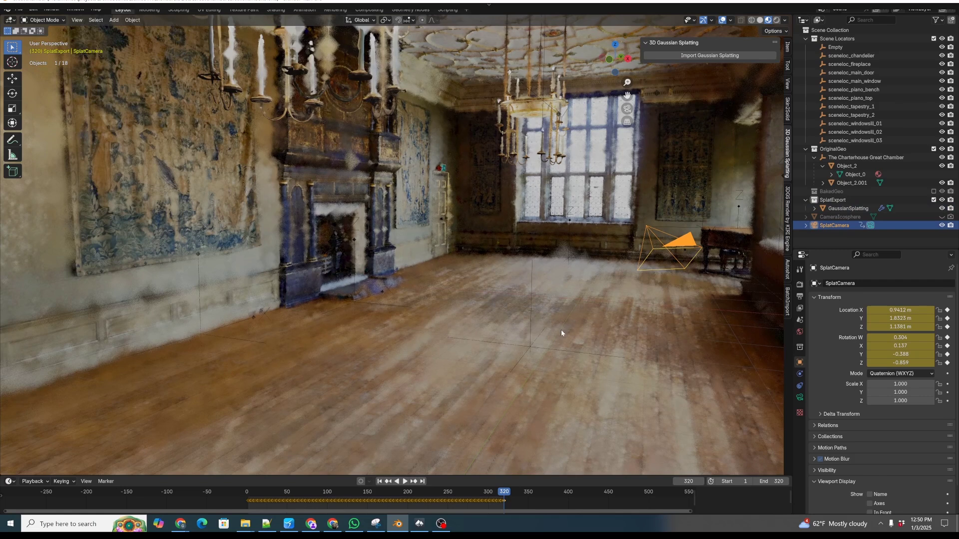
{"action": "key", "text": "m"}
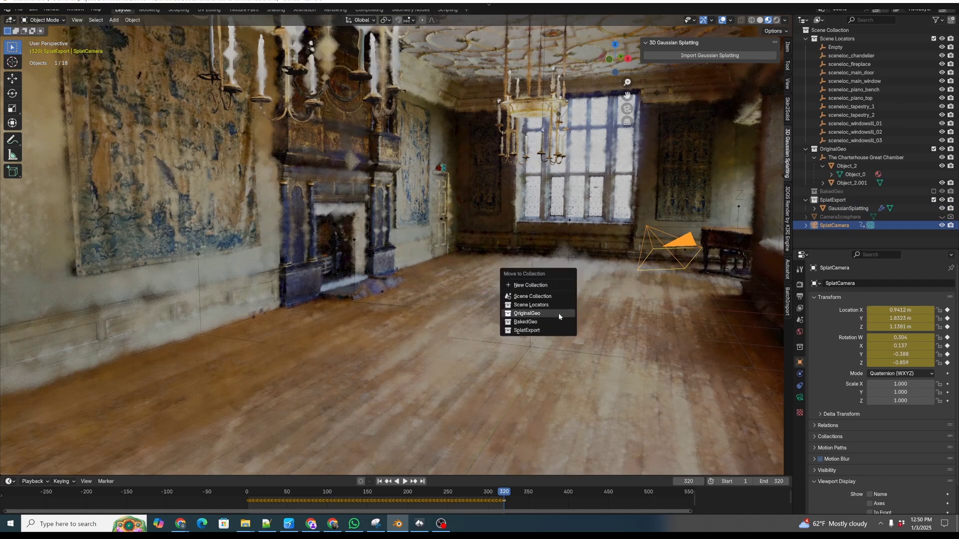
{"action": "left_click", "coordinate": [558, 313]}
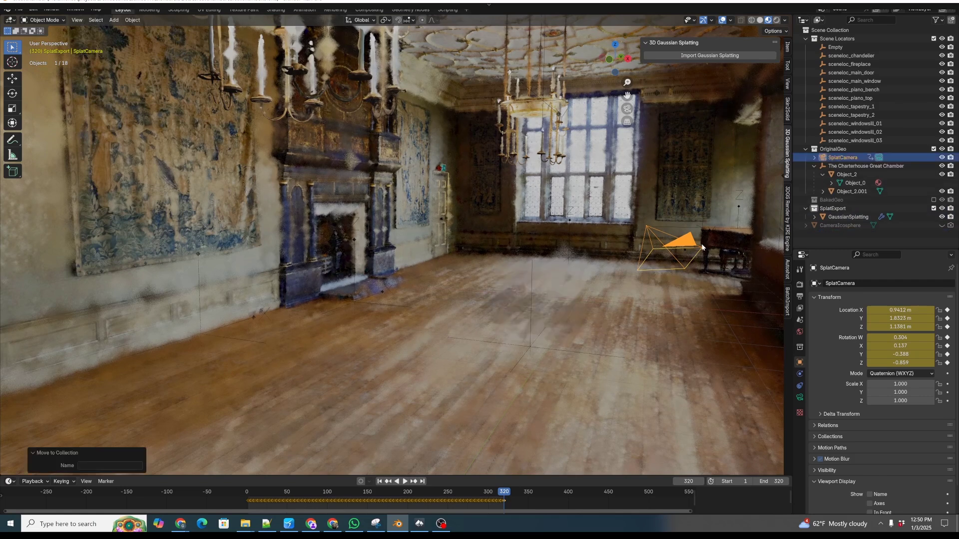
Unhide the CameraIcosphere and move it into the OriginalGeo collection
{"action": "left_click", "coordinate": [839, 226]}
{"action": "key", "text": "m"}
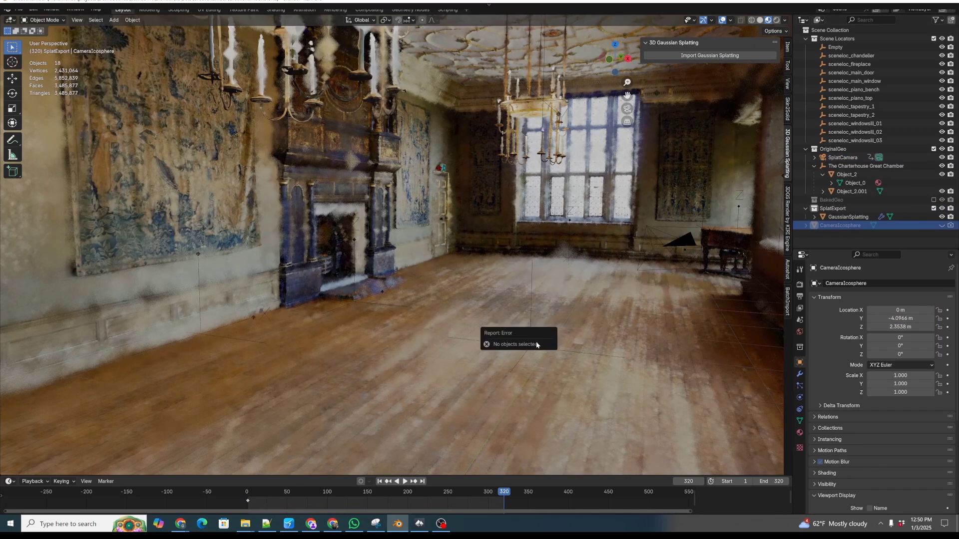
{"action": "left_click", "coordinate": [940, 225]}
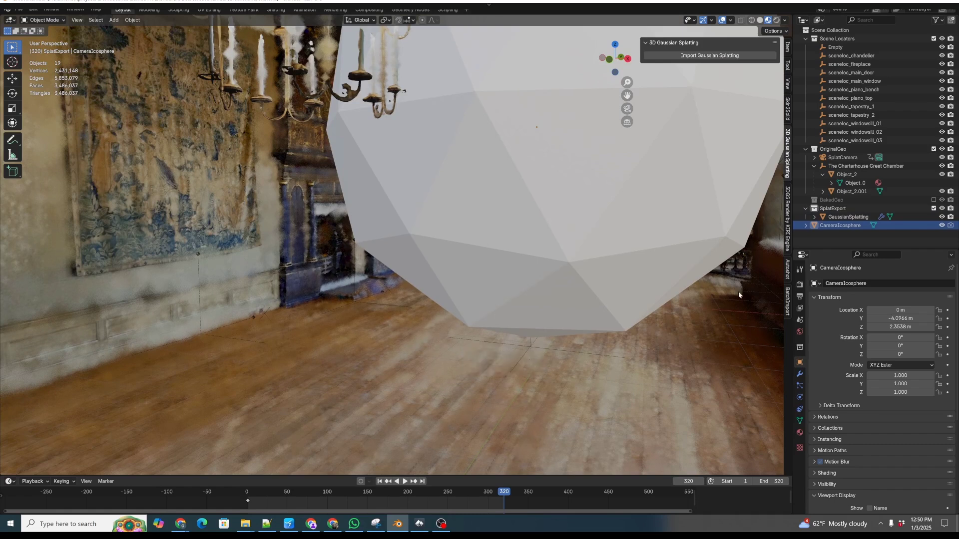
{"action": "left_click", "coordinate": [616, 292]}
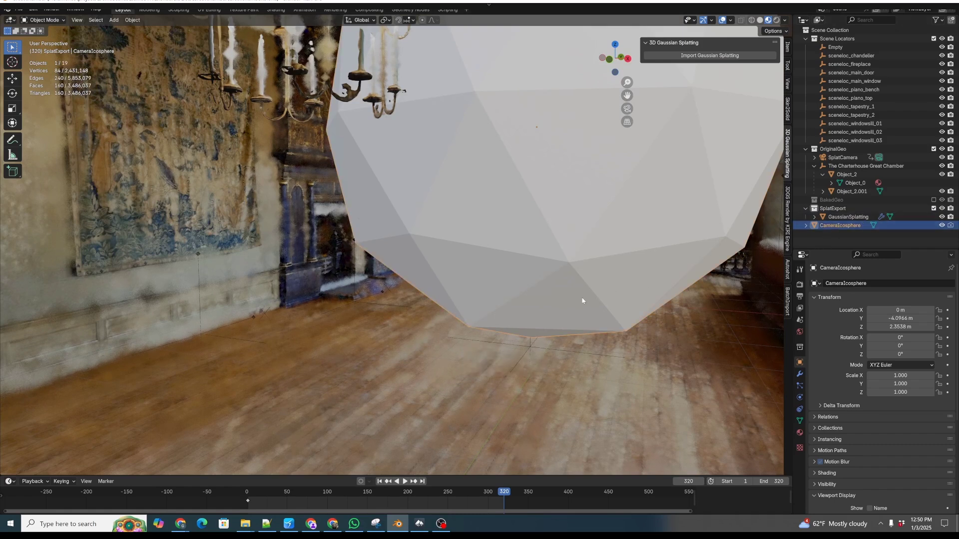
{"action": "key", "text": "m"}
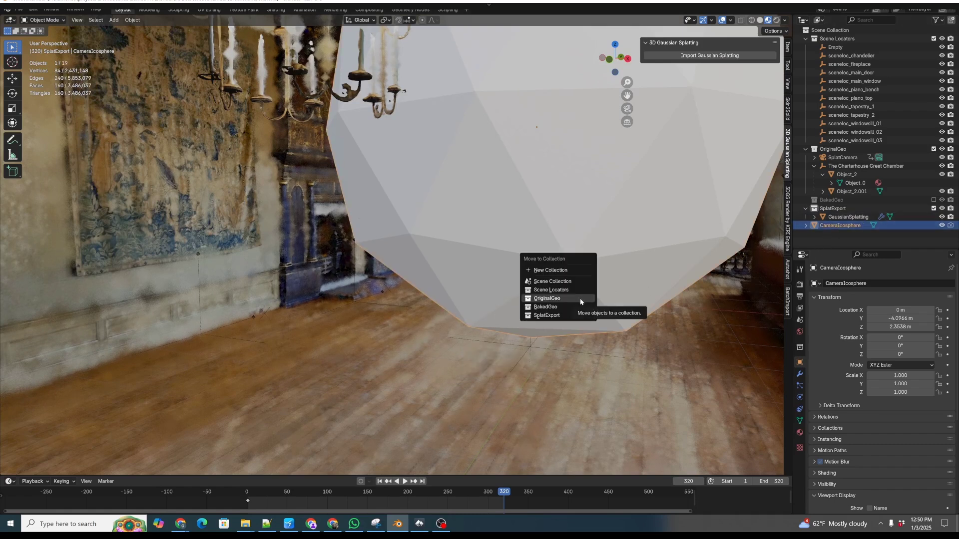
{"action": "left_click", "coordinate": [573, 298]}
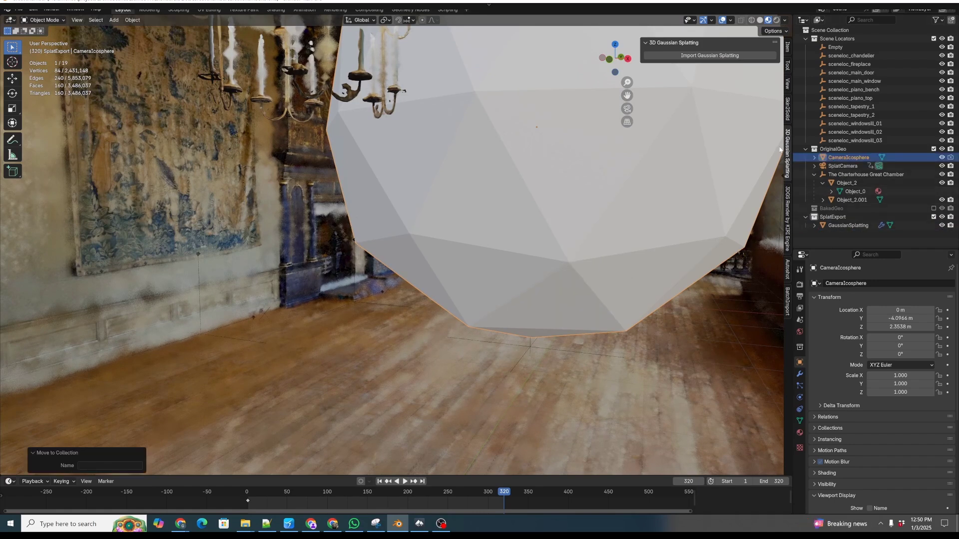
Exclude the OriginalGeo collection to view the splat alone, and inspect the GaussianSplatting object's transform properties
{"action": "left_click", "coordinate": [933, 149]}
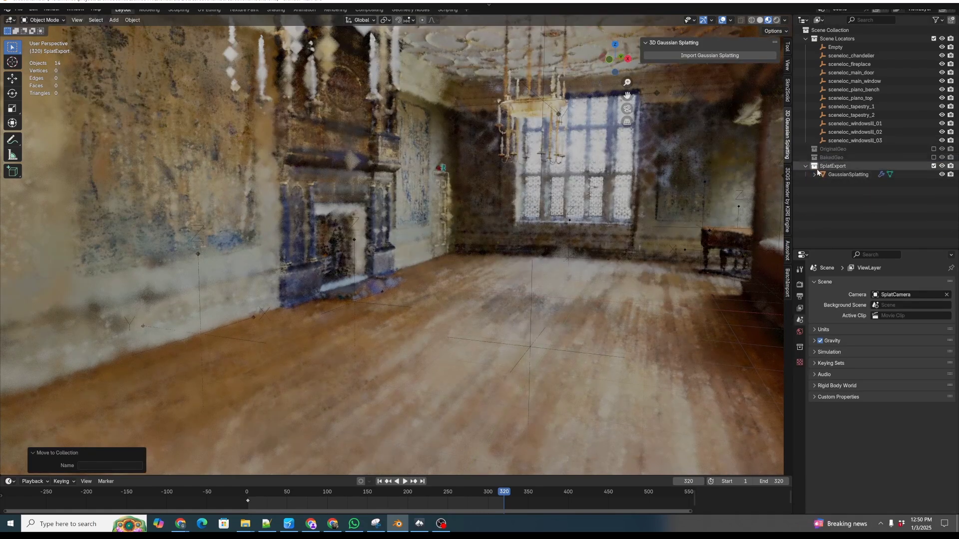
{"action": "middle_click_drag", "start_coordinate": [588, 235], "coordinate": [630, 212]}
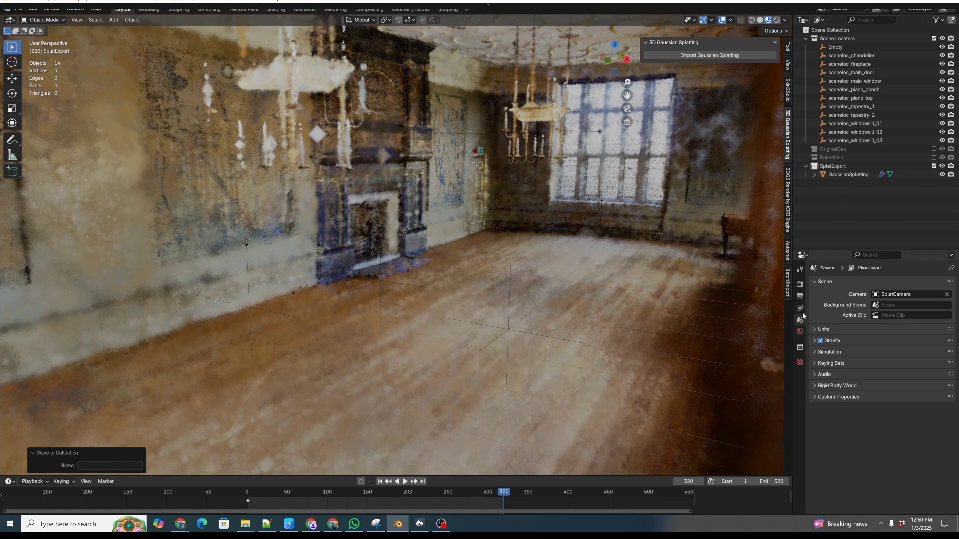
{"action": "left_click", "coordinate": [849, 175]}
{"action": "left_click", "coordinate": [799, 362]}
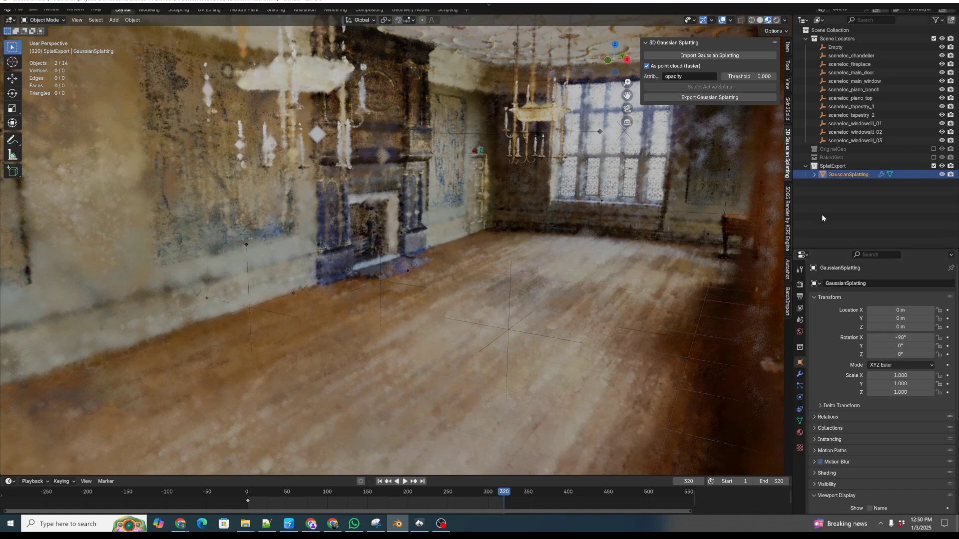
Add a Plain Axes empty to the SplatExport collection and name it splatloc_splat_05
{"action": "left_click", "coordinate": [830, 168]}
{"action": "key", "text": "shift+a"}
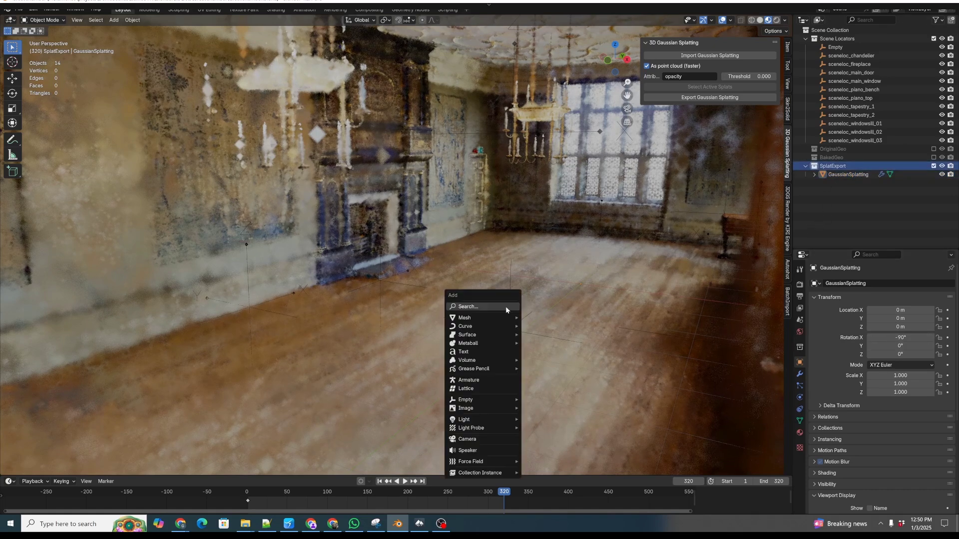
{"action": "mouse_move", "coordinate": [504, 400]}
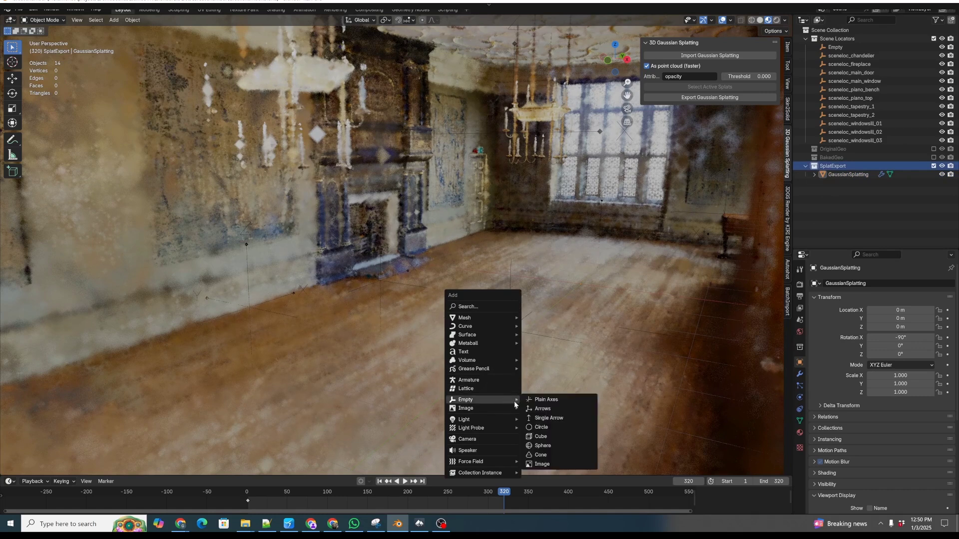
{"action": "left_click", "coordinate": [559, 402]}
{"action": "double_click", "coordinate": [840, 174]}
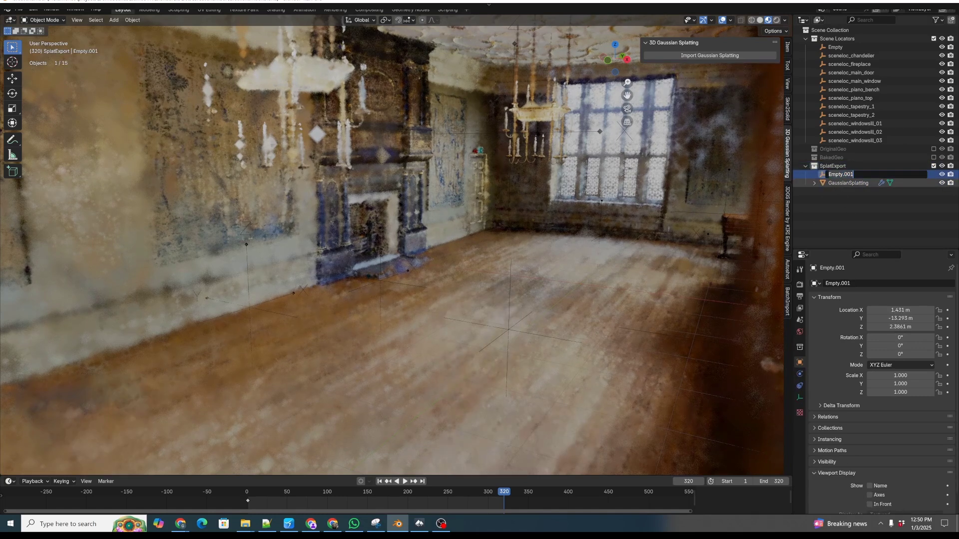
{"action": "type", "text": "splatloc_"}
{"action": "type", "text": "splat_05"}
{"action": "key", "text": "Return"}
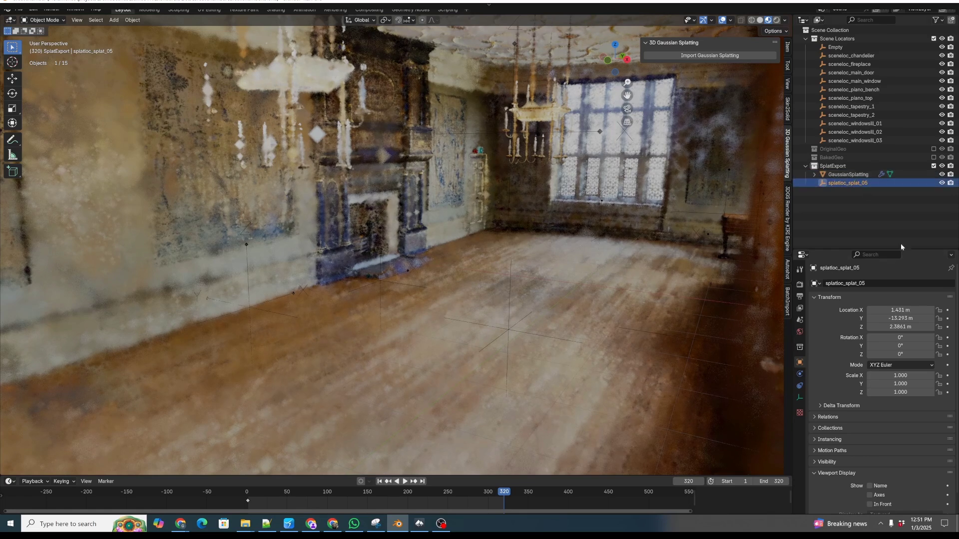
Place the splatloc_splat_05 empty at the world origin by setting its X, Y and Z location to 0
{"action": "left_click", "coordinate": [902, 310]}
{"action": "type", "text": "0"}
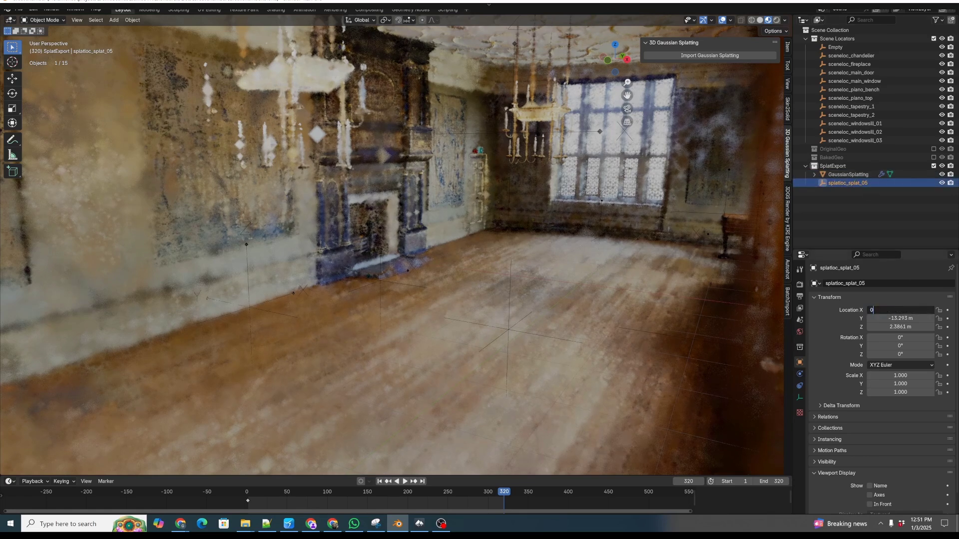
{"action": "key", "text": "Tab"}
{"action": "type", "text": "0"}
{"action": "key", "text": "Tab"}
{"action": "type", "text": "0"}
{"action": "key", "text": "Tab"}
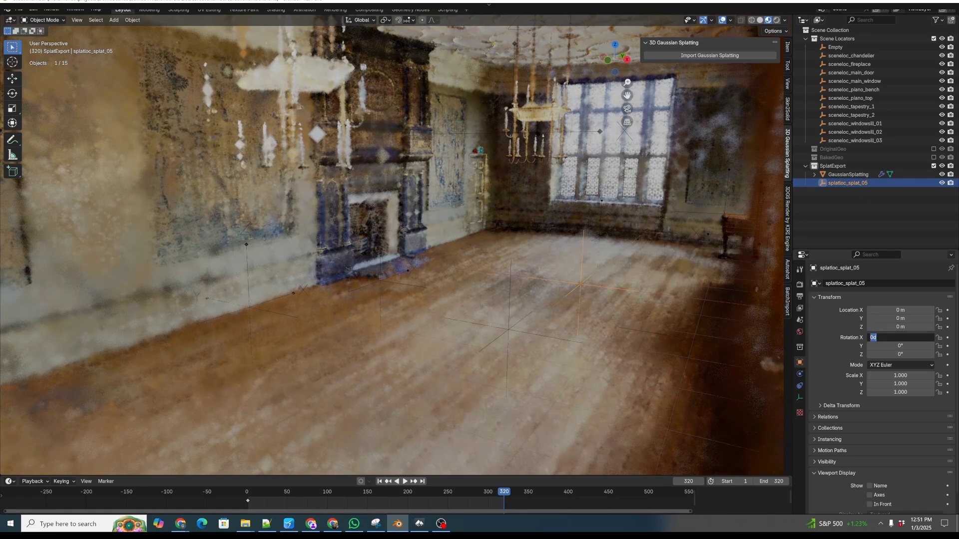
{"action": "key", "text": "Return"}
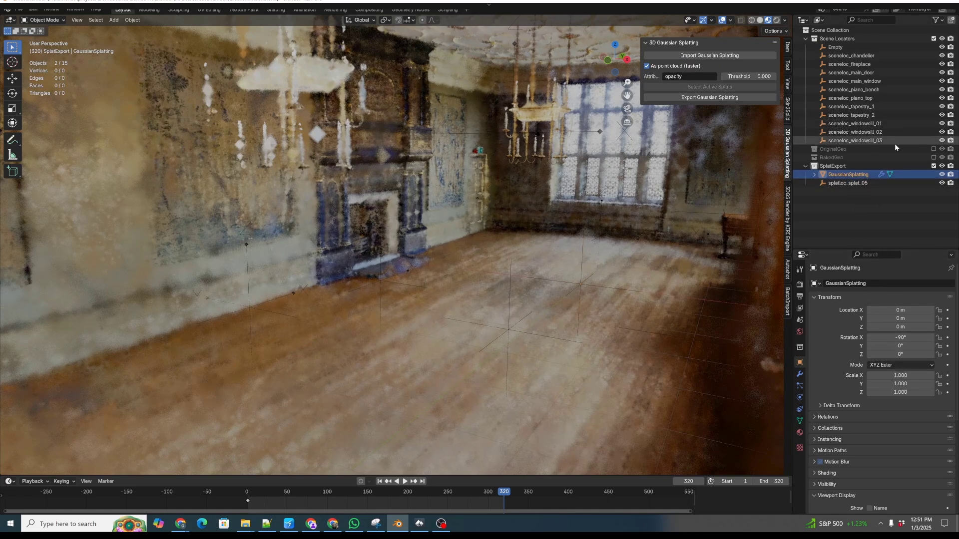
Re-enable the OriginalGeo collection, hide the CameraIcosphere, and toggle the GaussianSplatting object's visibility to compare it with the original room
{"action": "left_click", "coordinate": [933, 149]}
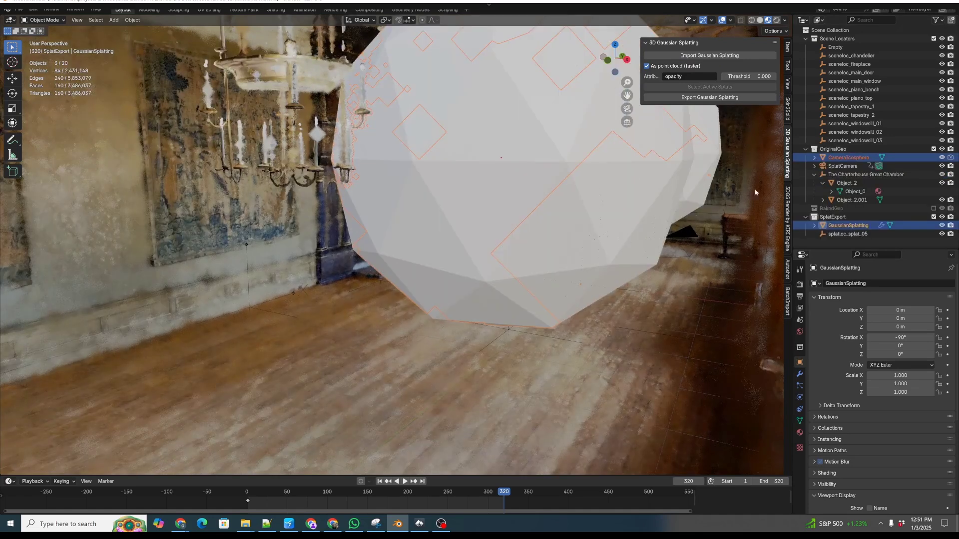
{"action": "left_click", "coordinate": [855, 158]}
{"action": "left_click", "coordinate": [941, 157]}
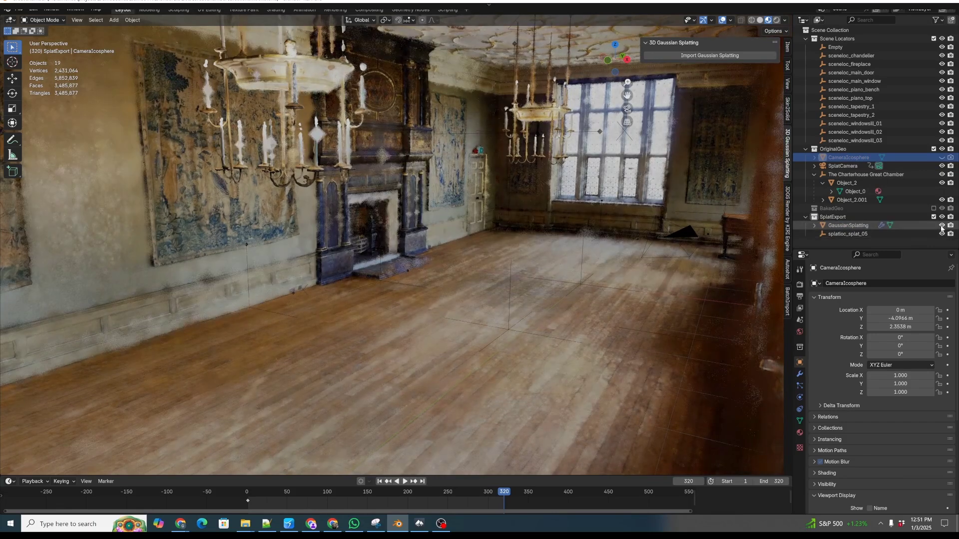
{"action": "left_click", "coordinate": [941, 226]}
{"action": "left_click", "coordinate": [941, 226]}
Set the GaussianSplatting object's X rotation to 0°
{"action": "left_click", "coordinate": [878, 226]}
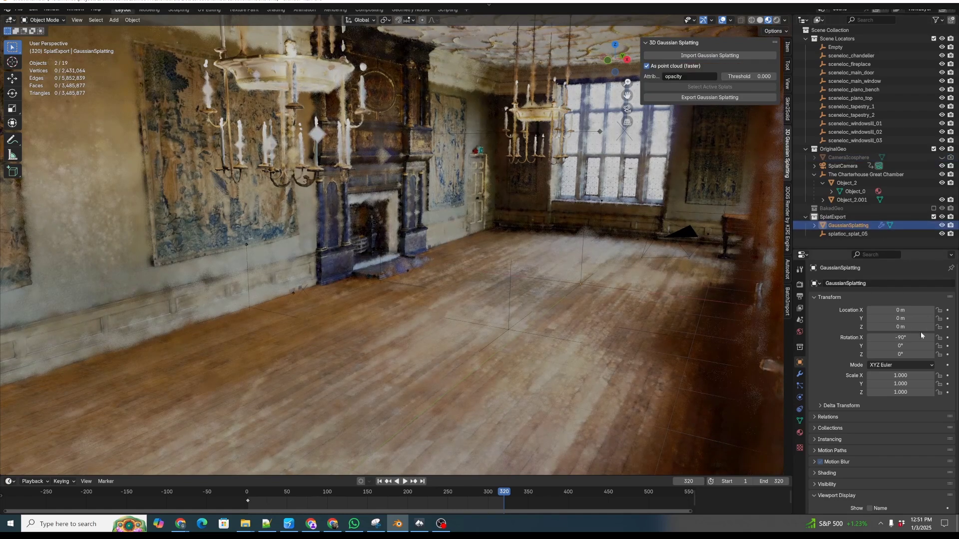
{"action": "left_click", "coordinate": [898, 337]}
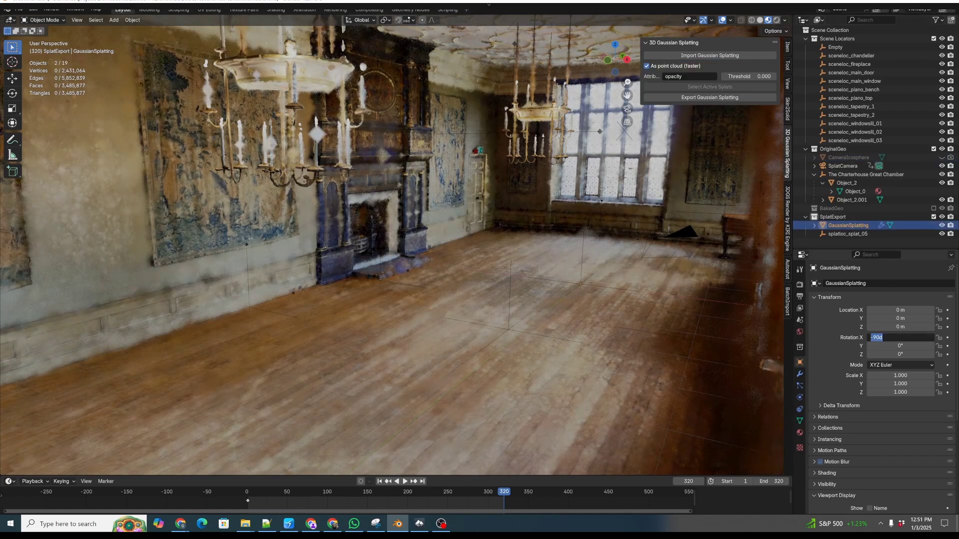
{"action": "type", "text": "0"}
{"action": "key", "text": "Return"}
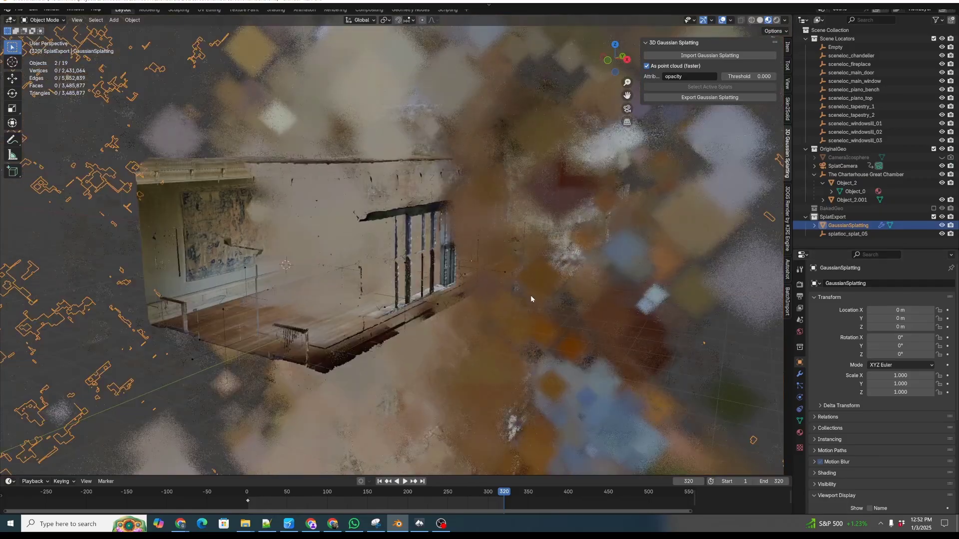
Parent the GaussianSplatting object to the splatloc_splat_05 empty using Object (Without Inverse), and expand the empty's hierarchy
{"action": "scroll", "coordinate": [531, 295], "scroll_direction": "down", "scroll_amount": 5}
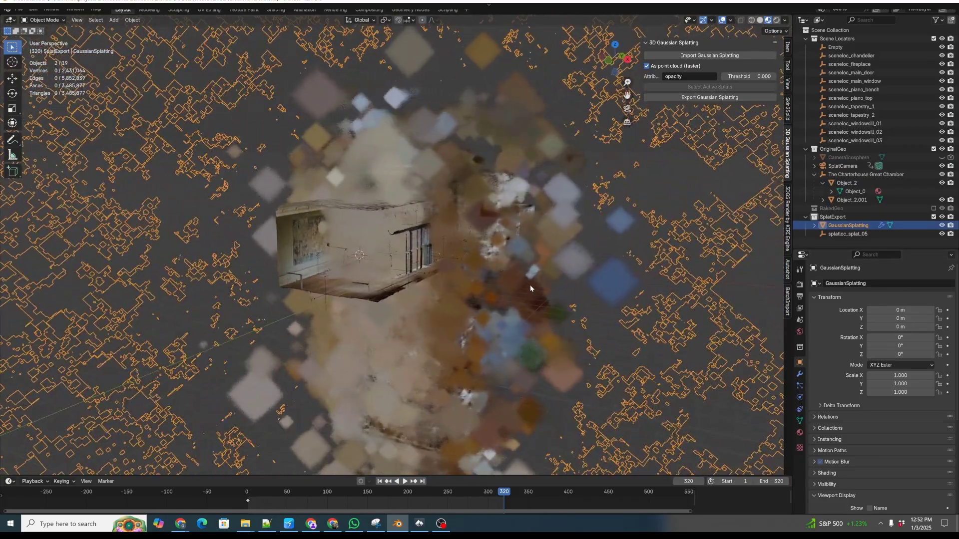
{"action": "scroll", "coordinate": [529, 284], "scroll_direction": "up", "scroll_amount": 4}
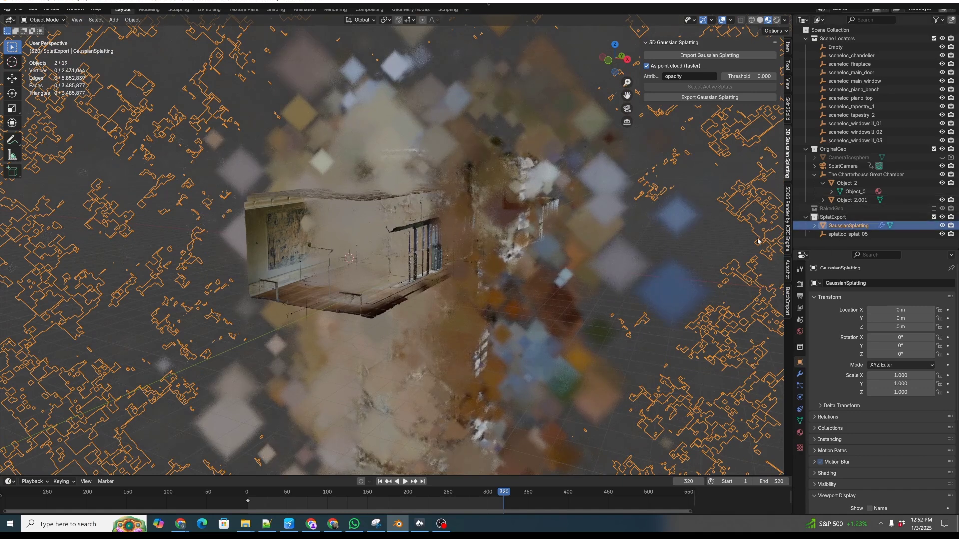
{"action": "left_click", "coordinate": [848, 234], "text": "ctrl"}
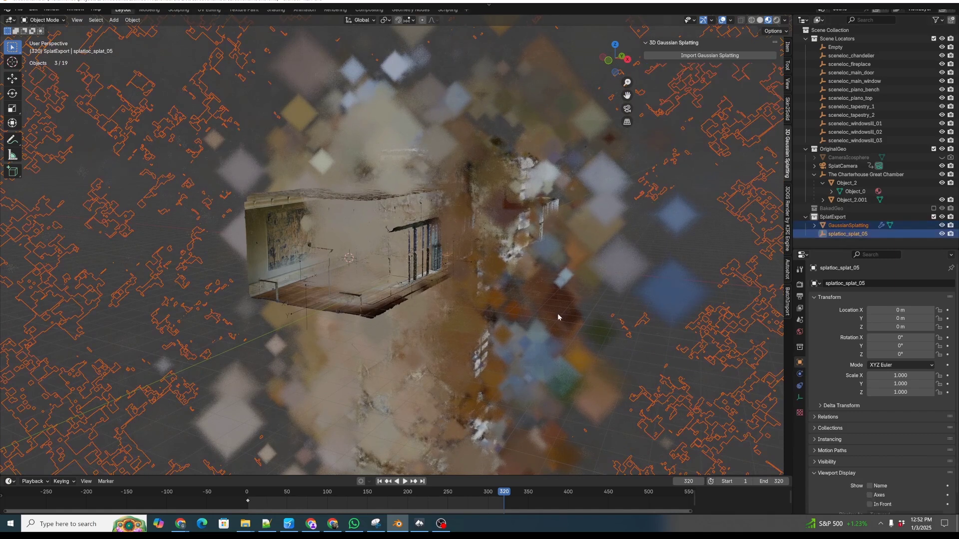
{"action": "key", "text": "ctrl+p"}
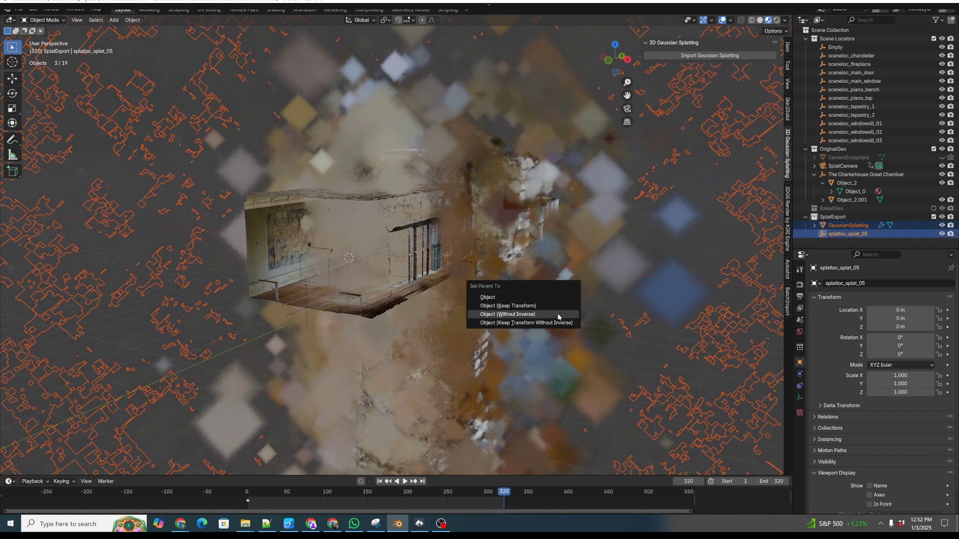
{"action": "left_click", "coordinate": [528, 315]}
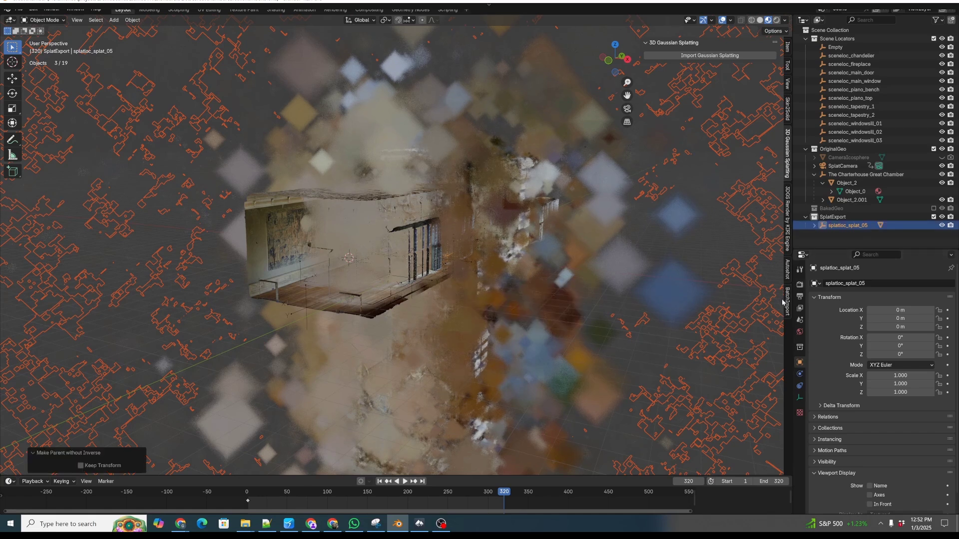
{"action": "left_click", "coordinate": [814, 226]}
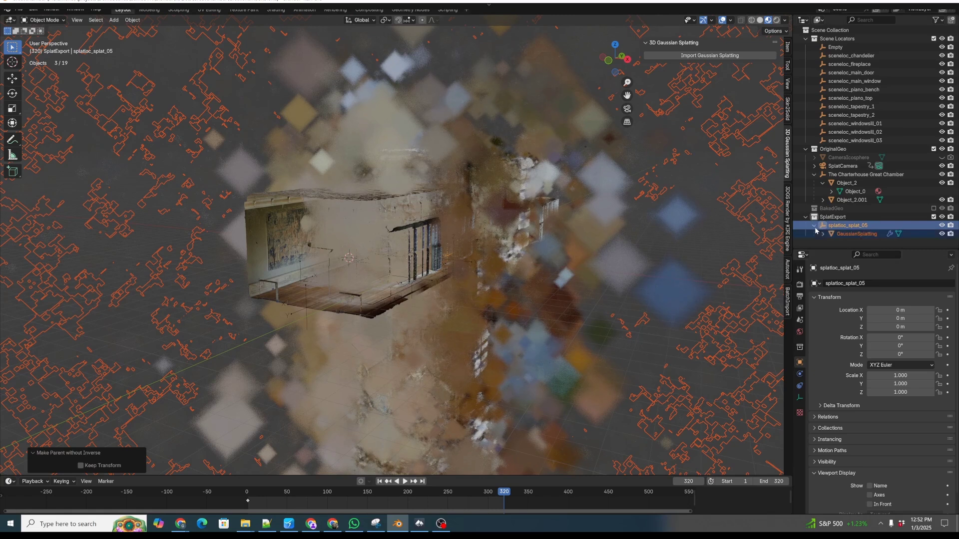
Set the X rotation of the parent empty splatloc_splat_05 to -90°
{"action": "left_click", "coordinate": [851, 225]}
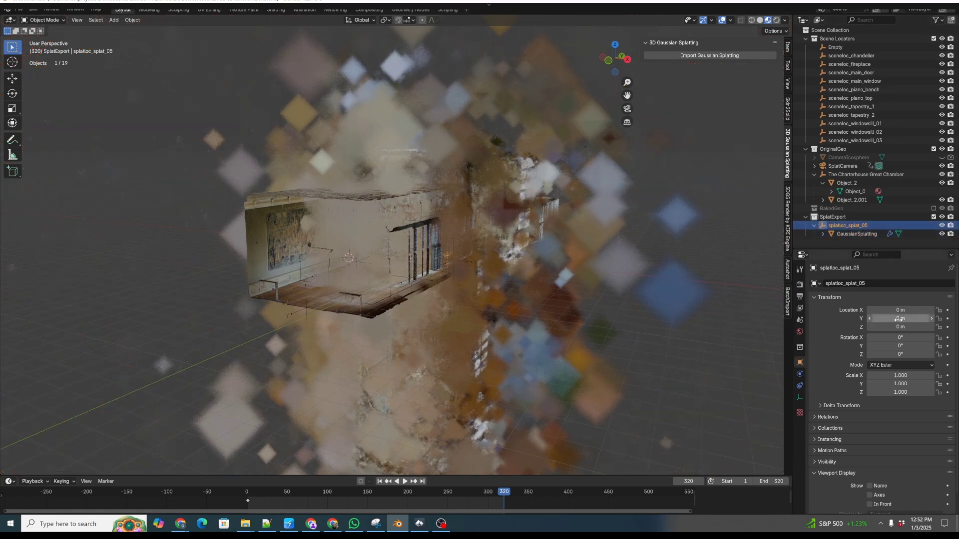
{"action": "left_click", "coordinate": [899, 337]}
{"action": "type", "text": "-90"}
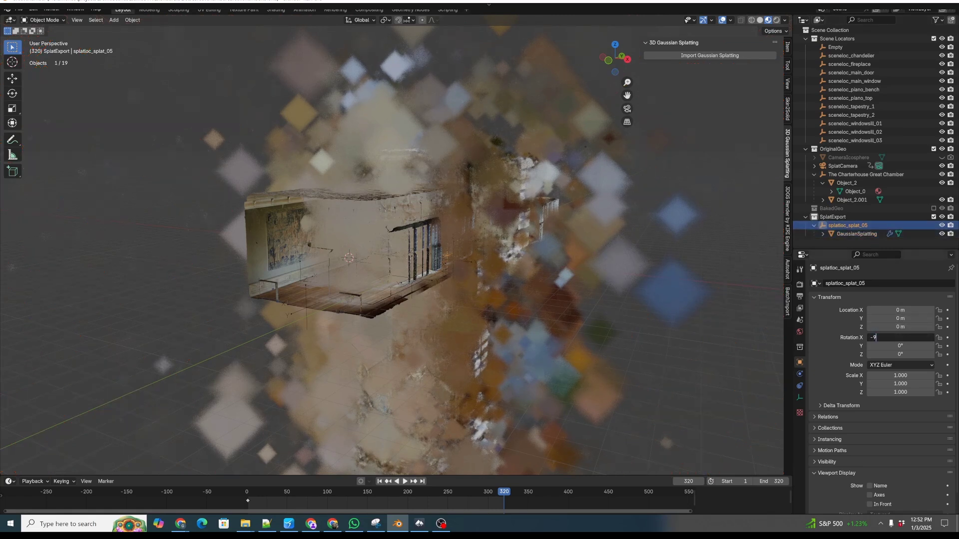
{"action": "key", "text": "Return"}
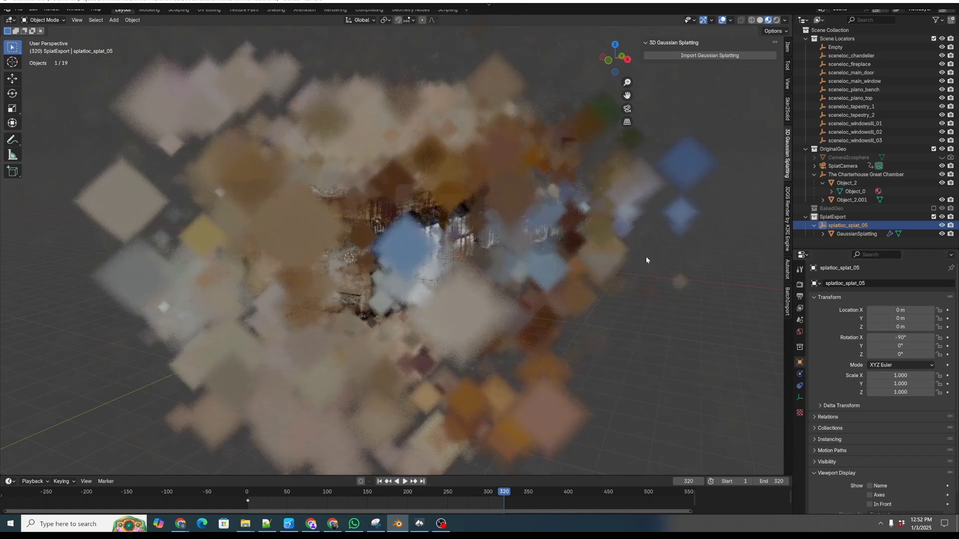
Examine the GaussianSplatting point cloud in wireframe shading, from the top view and in perspective, to check its orientation against the room
{"action": "scroll", "coordinate": [464, 214], "scroll_direction": "up", "scroll_amount": 8}
{"action": "scroll", "coordinate": [486, 237], "scroll_direction": "down", "scroll_amount": 6}
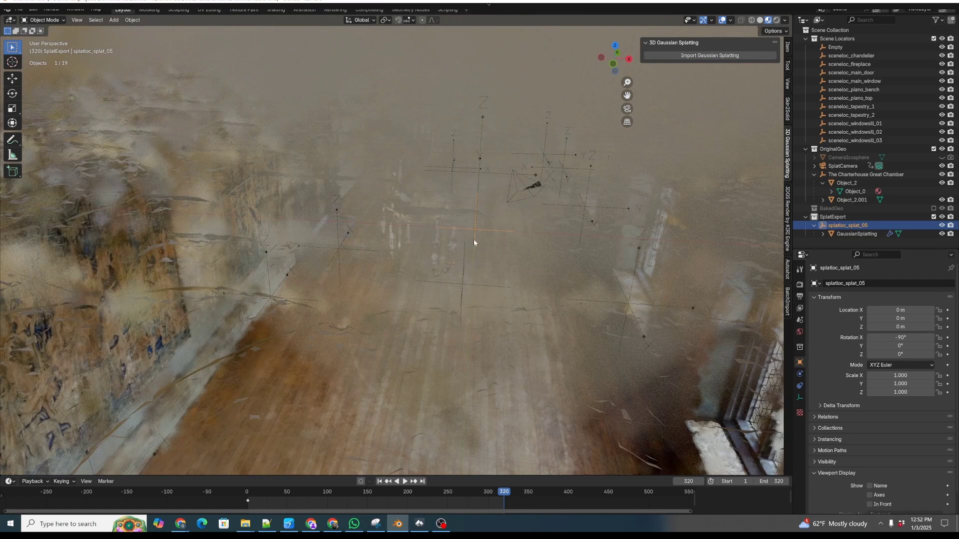
{"action": "key", "text": "KP_7"}
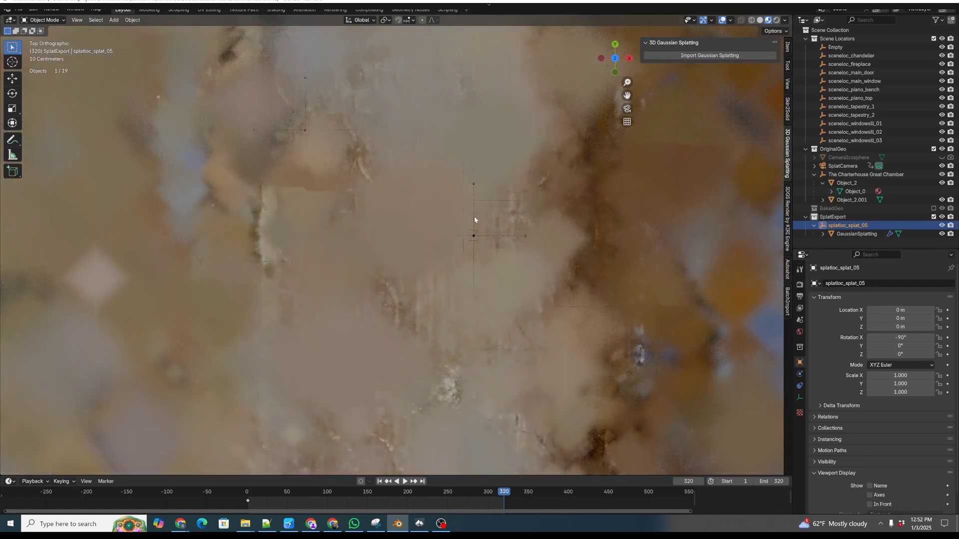
{"action": "key", "text": "z"}
{"action": "left_click", "coordinate": [417, 228]}
{"action": "scroll", "coordinate": [414, 260], "scroll_direction": "down", "scroll_amount": 5}
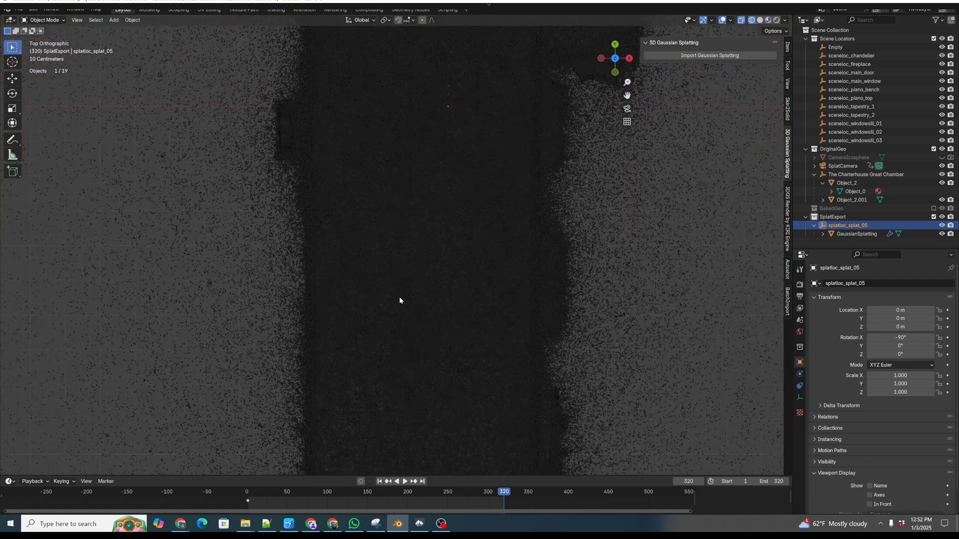
{"action": "middle_click_drag", "start_coordinate": [415, 278], "coordinate": [386, 286]}
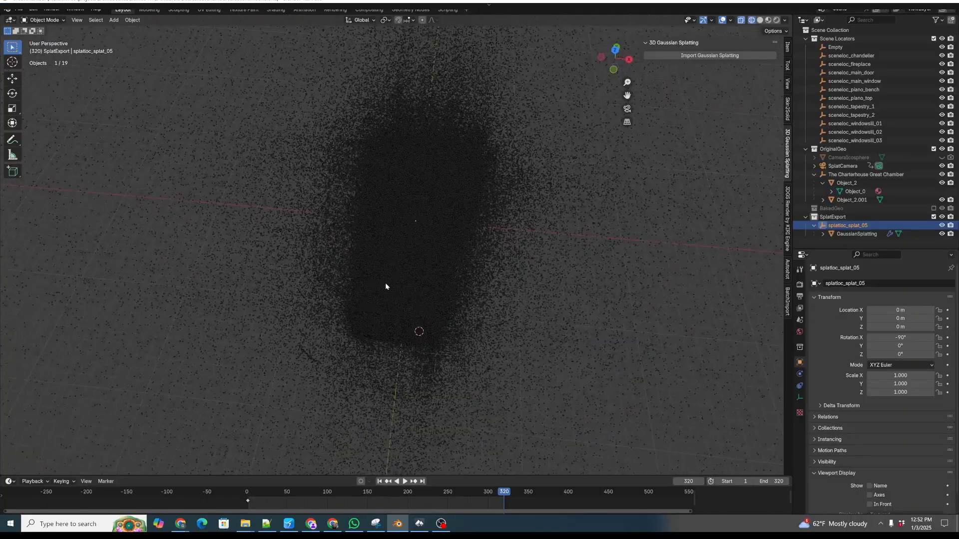
{"action": "mouse_move", "coordinate": [416, 255]}
{"action": "middle_mouse_down"}
{"action": "mouse_move", "coordinate": [404, 260]}
{"action": "mouse_move", "coordinate": [413, 250]}
{"action": "middle_mouse_up"}
{"action": "scroll", "coordinate": [455, 280], "scroll_direction": "up", "scroll_amount": 5}
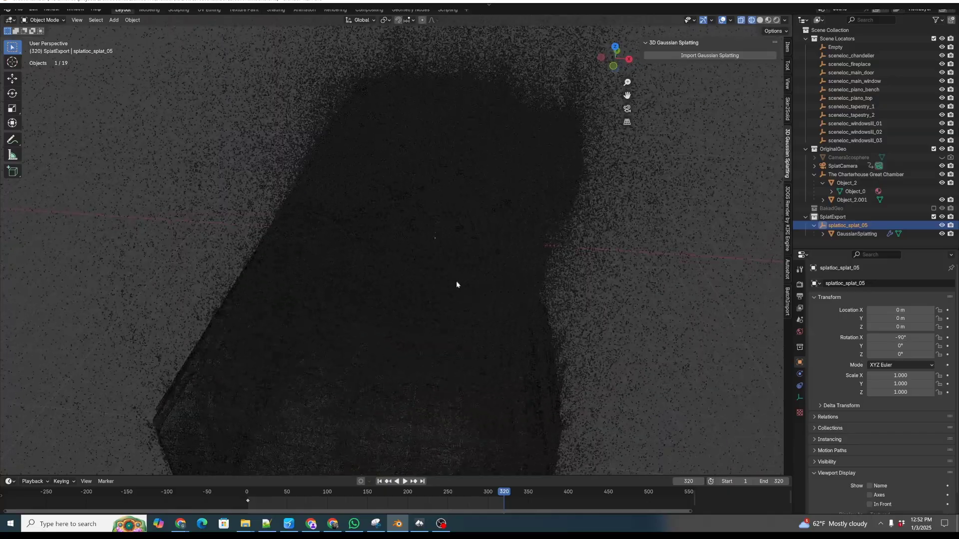
{"action": "mouse_move", "coordinate": [462, 317]}
{"action": "middle_mouse_down"}
{"action": "mouse_move", "coordinate": [455, 286]}
{"action": "mouse_move", "coordinate": [451, 297]}
{"action": "middle_mouse_up"}
Return to Material Preview shading and compare the splat with the original room by hiding and showing the GaussianSplatting object
{"action": "key", "text": "z"}
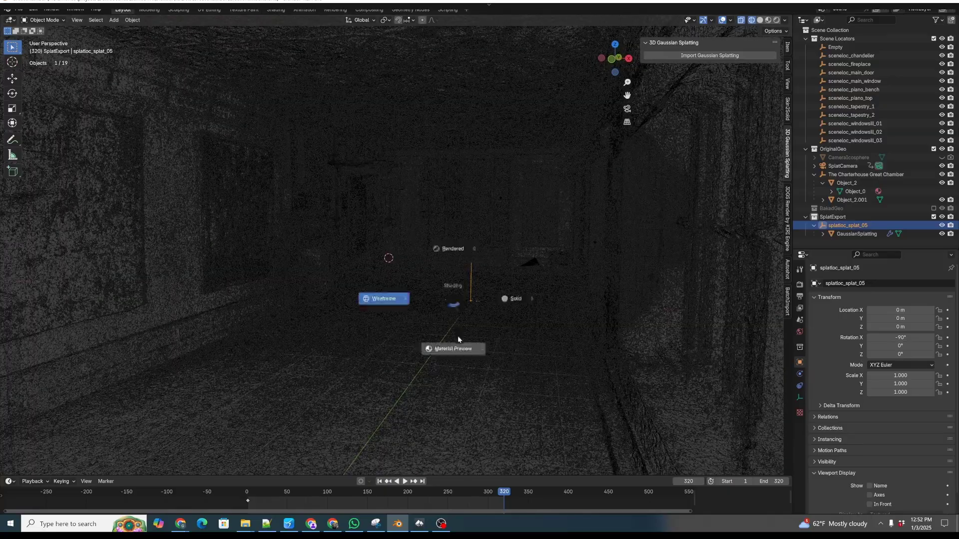
{"action": "left_click", "coordinate": [455, 353]}
{"action": "scroll", "coordinate": [444, 334], "scroll_direction": "up", "scroll_amount": 4}
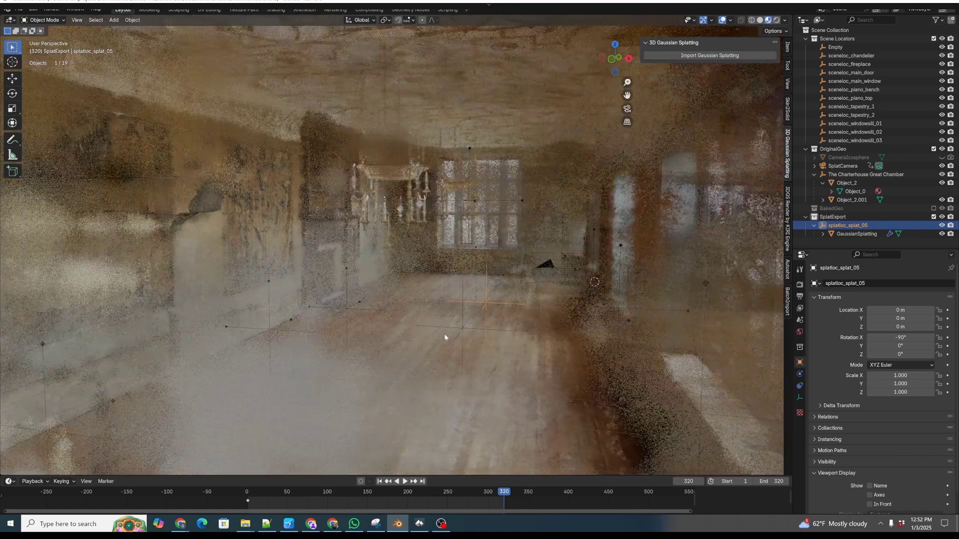
{"action": "scroll", "coordinate": [518, 306], "scroll_direction": "up", "scroll_amount": 3}
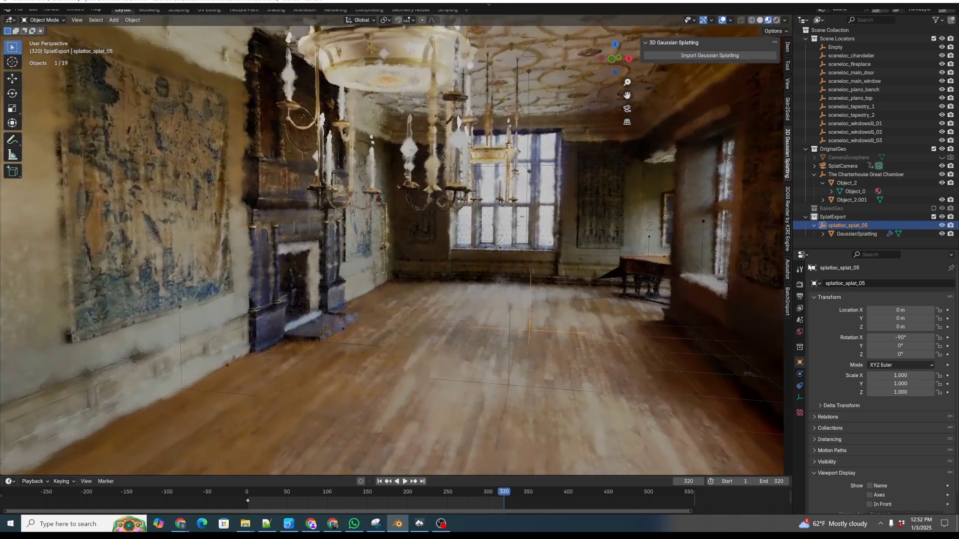
{"action": "left_click", "coordinate": [941, 235]}
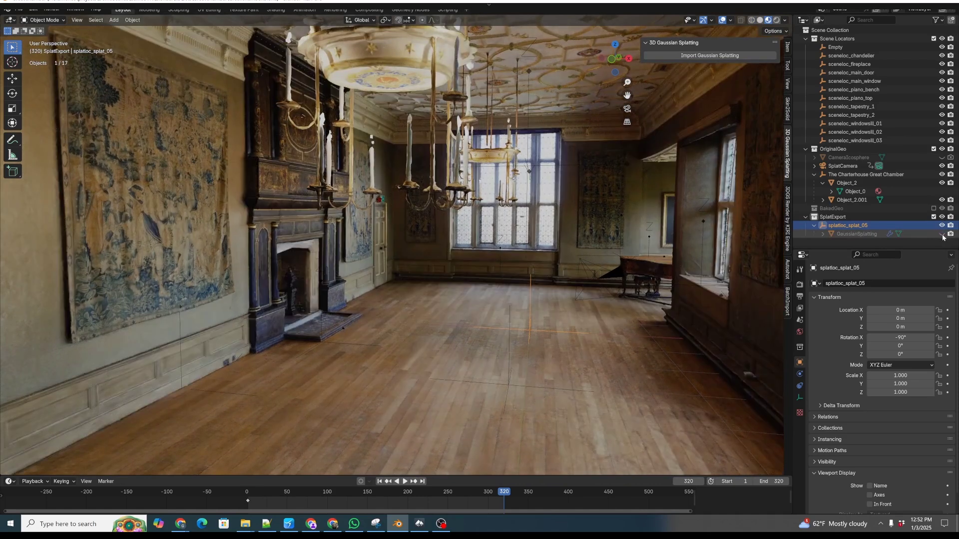
{"action": "left_click", "coordinate": [941, 234]}
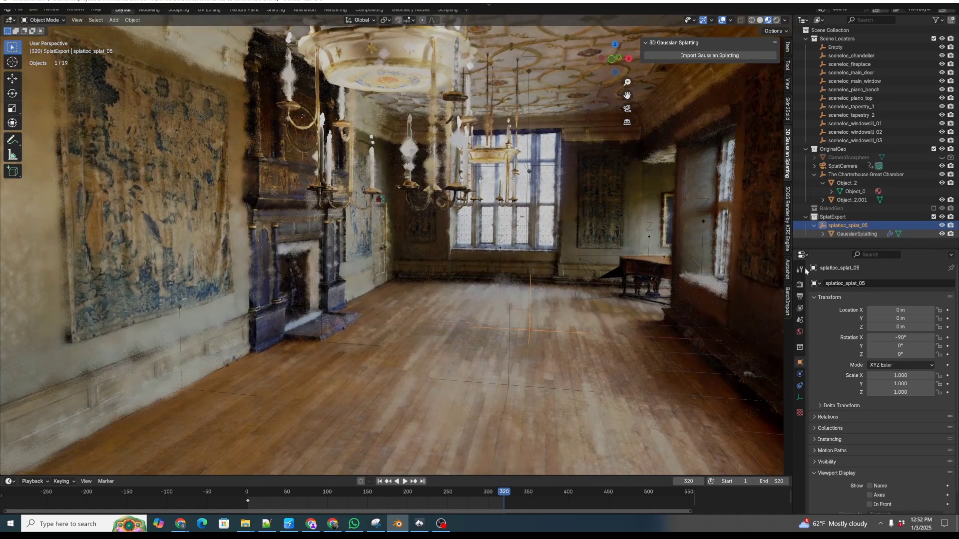
Review the transforms of GaussianSplatting and its parent splatloc_splat_05, and exclude the OriginalGeo collection from the scene
{"action": "left_click", "coordinate": [865, 235]}
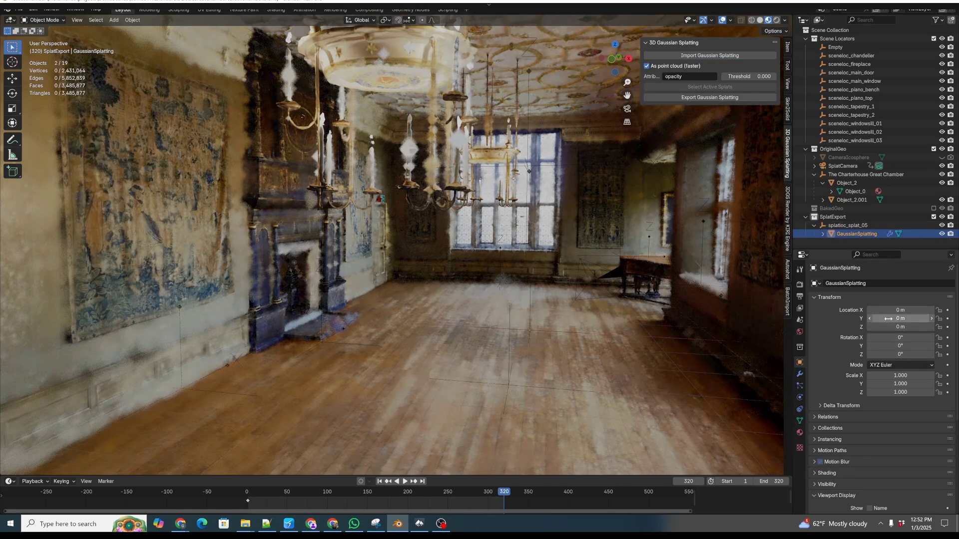
{"action": "left_click", "coordinate": [867, 225]}
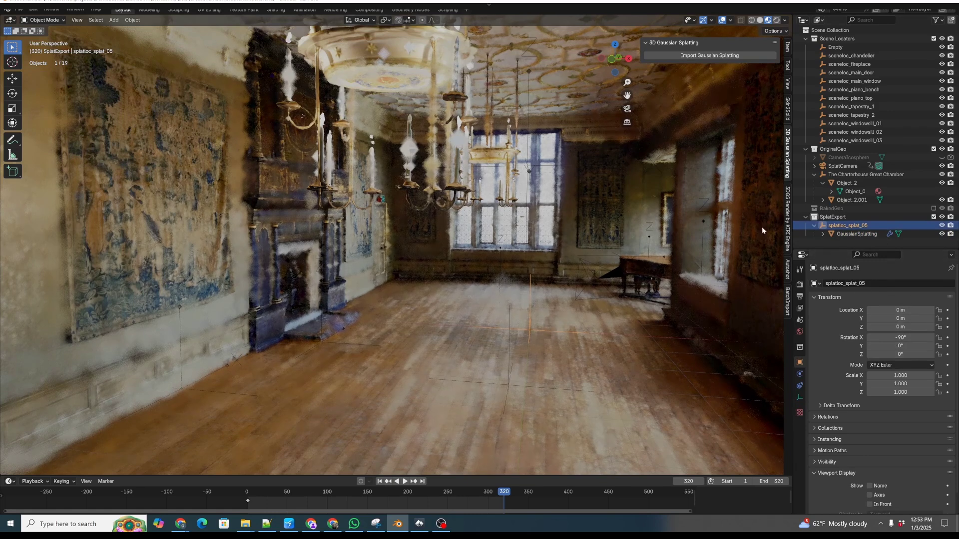
{"action": "left_click", "coordinate": [933, 149]}
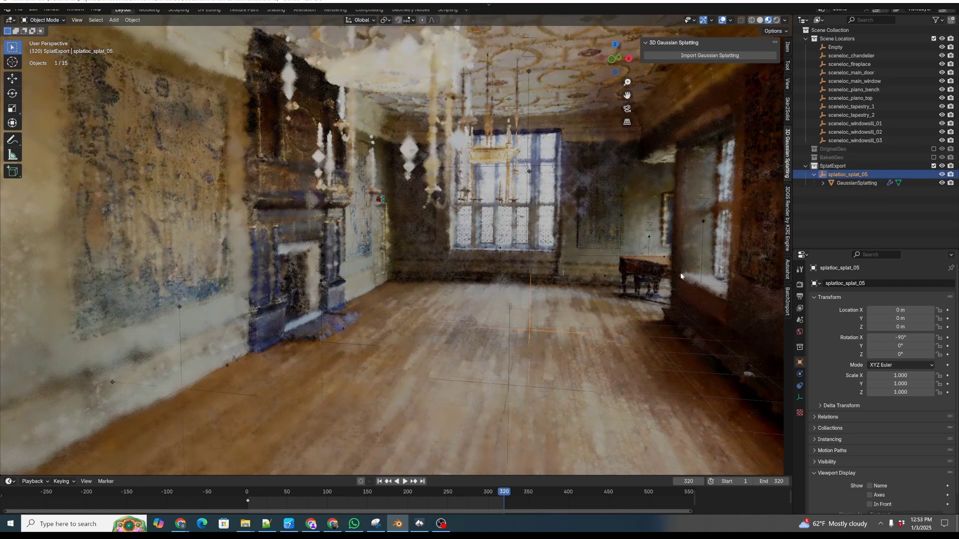
{"action": "middle_click_drag", "start_coordinate": [455, 315], "coordinate": [479, 293]}
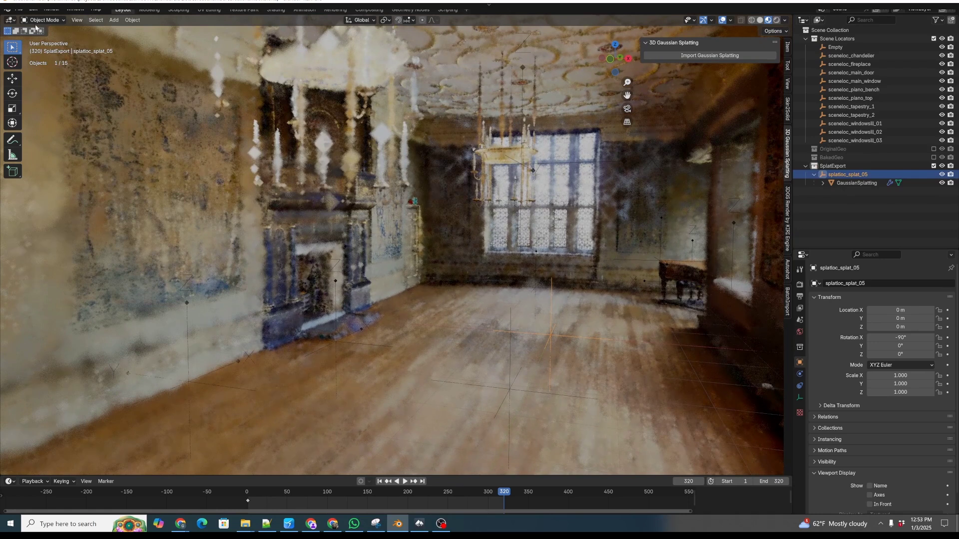
Export the scene in USD format to the splat/USD folder as GreatChamber_splat_02.usdc
{"action": "left_click", "coordinate": [19, 9]}
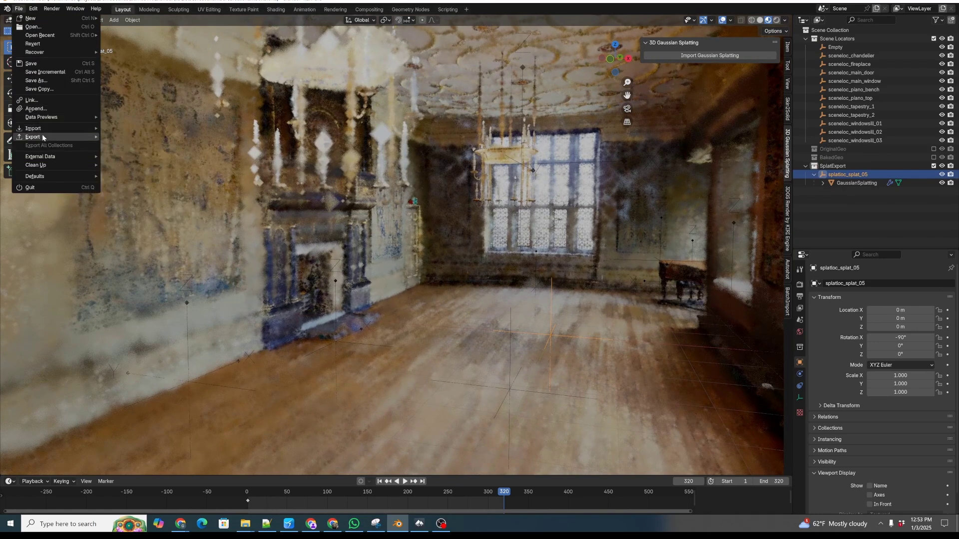
{"action": "mouse_move", "coordinate": [43, 138]}
{"action": "left_click", "coordinate": [140, 156]}
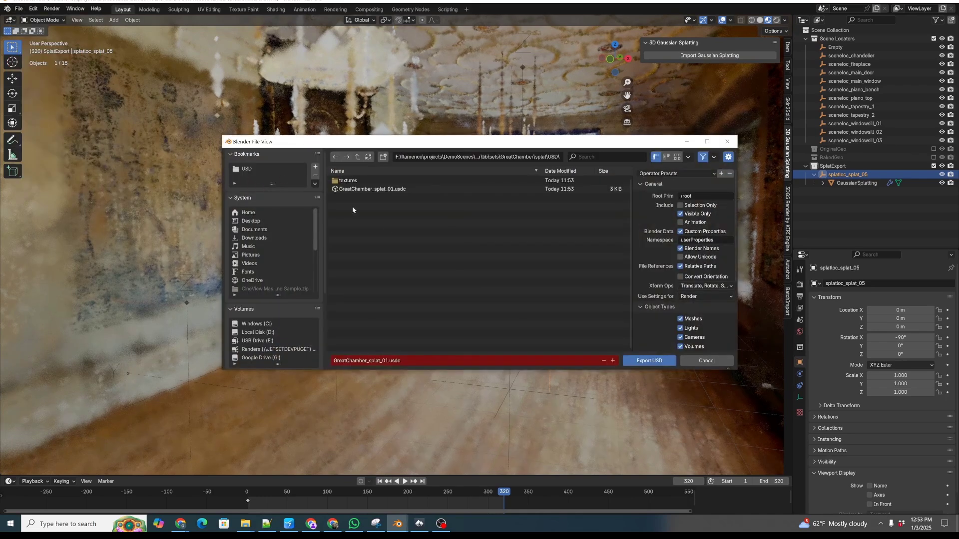
{"action": "key", "text": "BackSpace"}
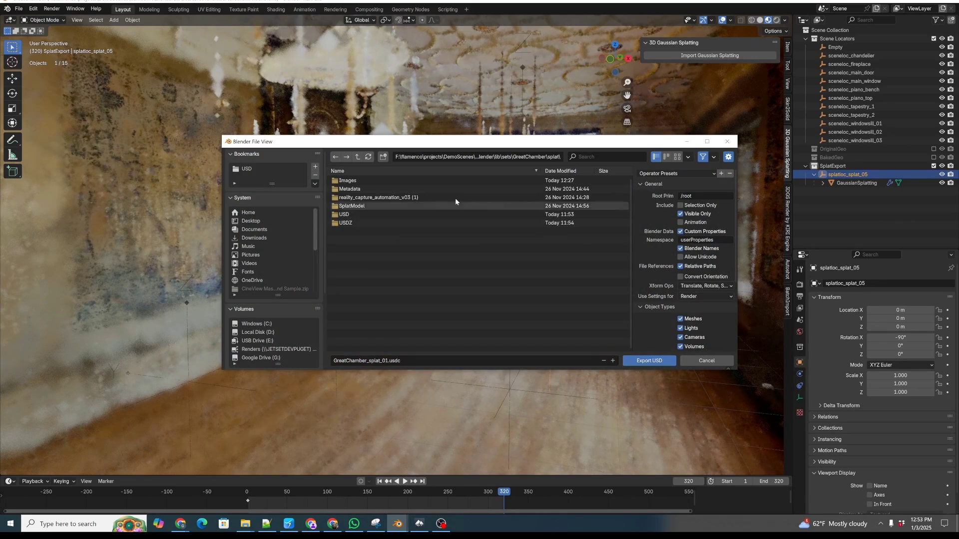
{"action": "left_click", "coordinate": [344, 214]}
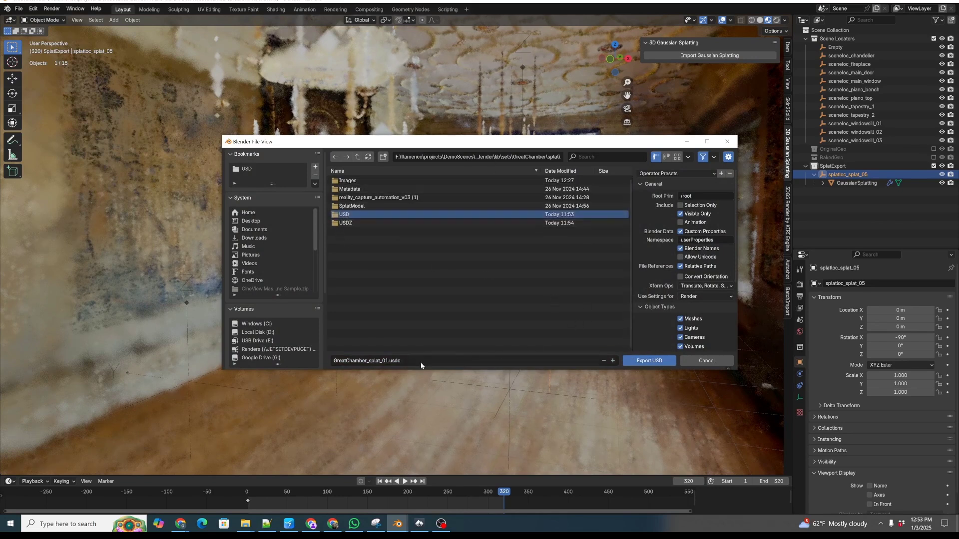
{"action": "left_click", "coordinate": [400, 361]}
{"action": "left_click", "coordinate": [394, 361]}
{"action": "left_click", "coordinate": [387, 360]}
{"action": "scroll", "coordinate": [684, 280], "scroll_direction": "down", "scroll_amount": 5}
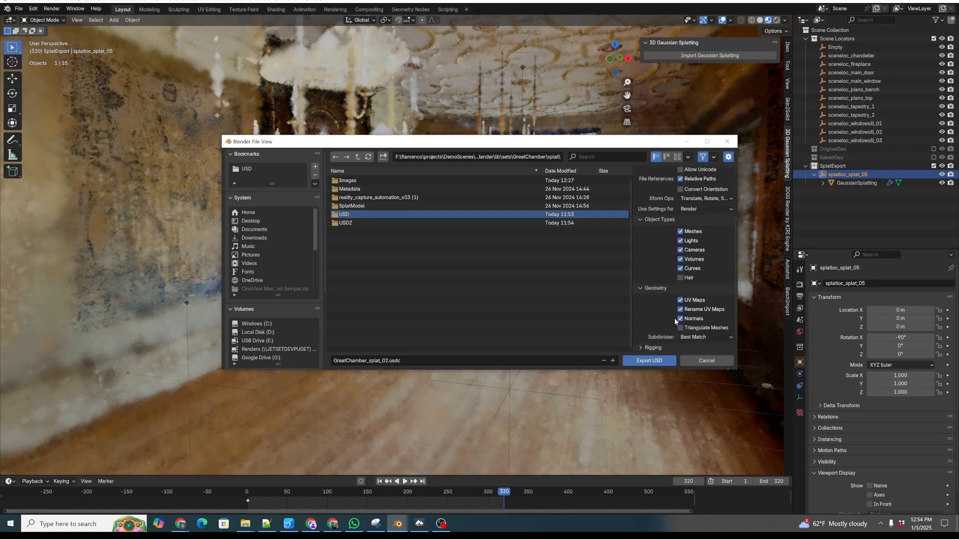
{"action": "left_click", "coordinate": [646, 361]}
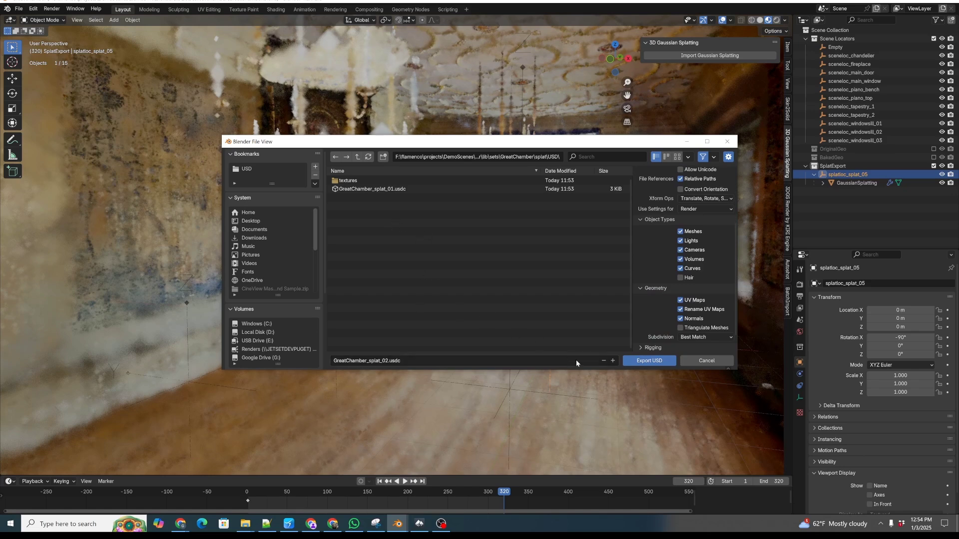
{"action": "left_click", "coordinate": [649, 360]}
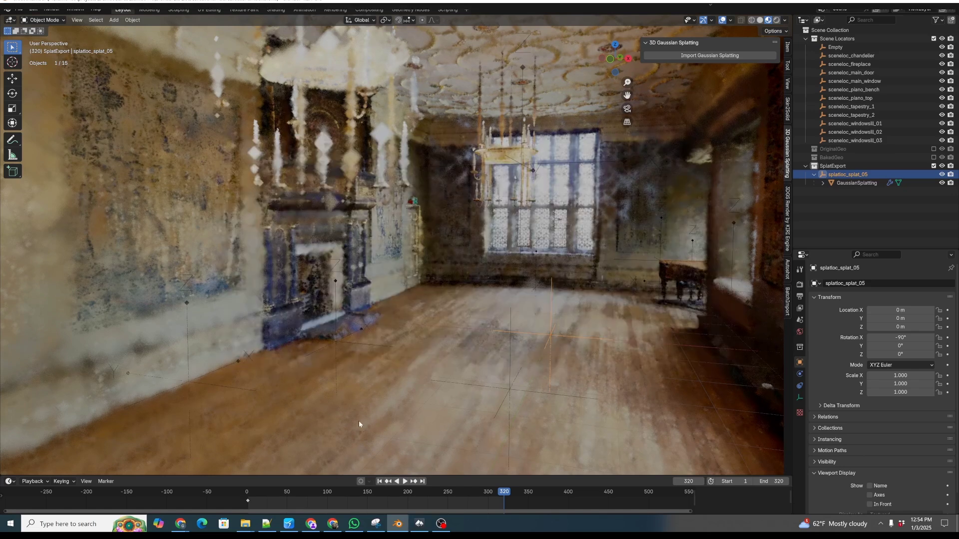
Switch to Autoshot, refresh the list of processable USD models, and make a USDZ from GreatChamber_splat_02.usdc
{"action": "left_click", "coordinate": [288, 524]}
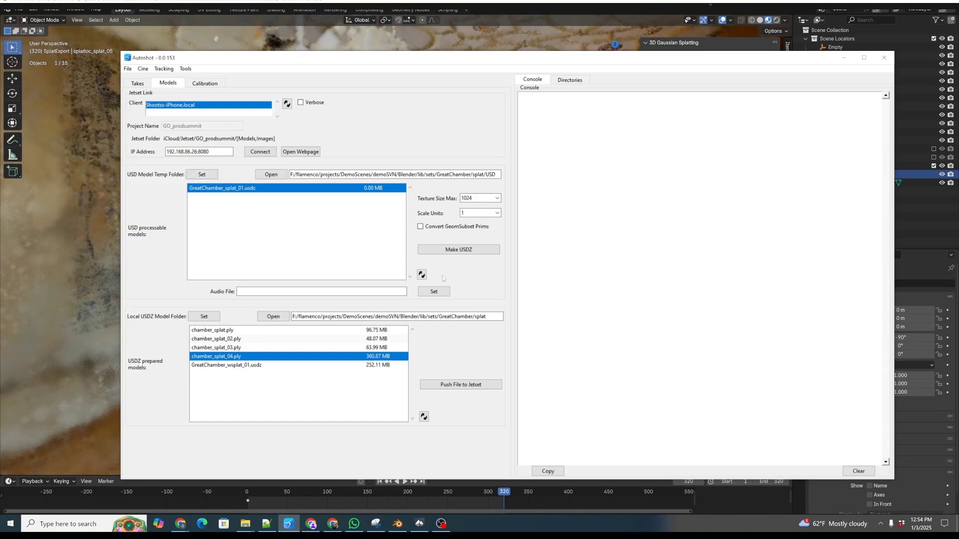
{"action": "left_click", "coordinate": [422, 275]}
{"action": "left_click", "coordinate": [234, 198]}
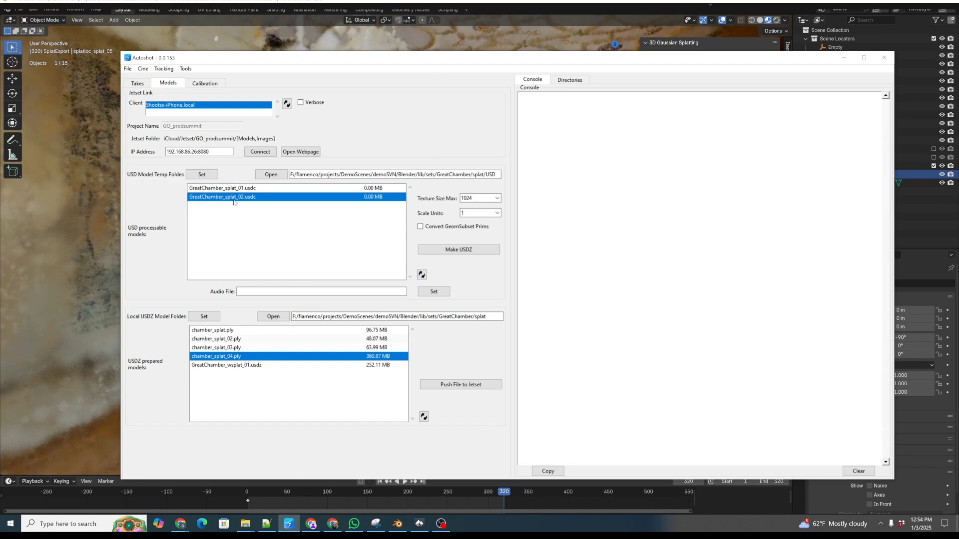
{"action": "left_click", "coordinate": [457, 250]}
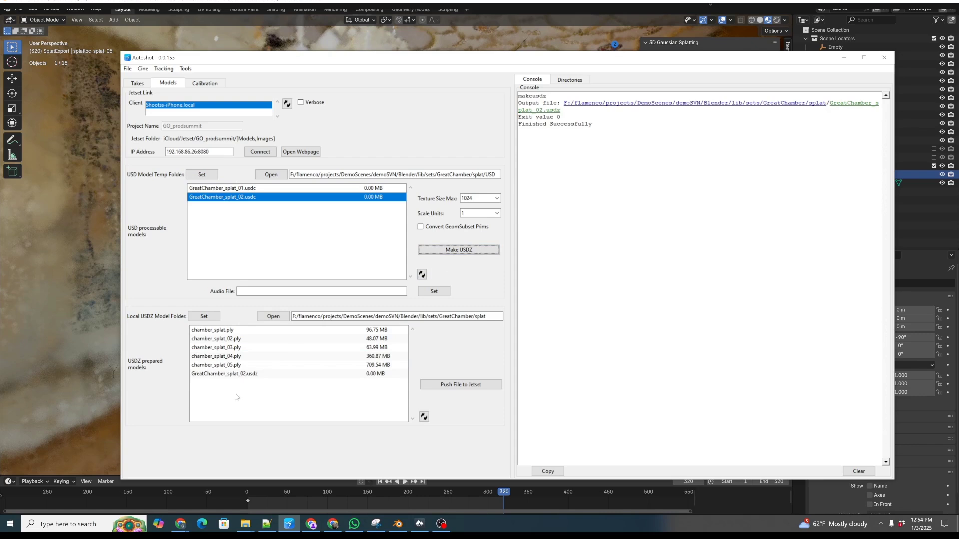
Refresh the Jetset client link and push GreatChamber_splat_02.usdz and chamber_splat_05.ply to Jetset
{"action": "left_click", "coordinate": [245, 374]}
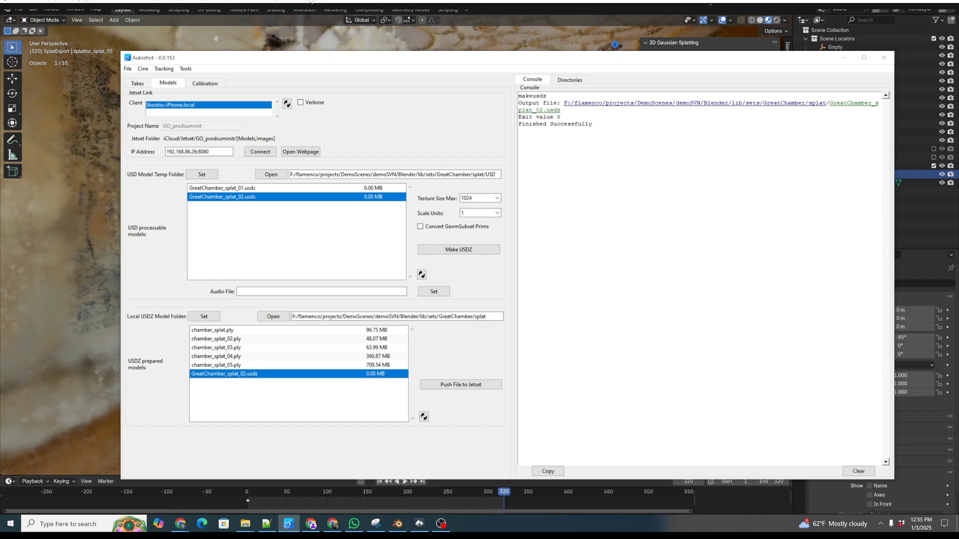
{"action": "left_click", "coordinate": [287, 103]}
{"action": "left_click", "coordinate": [450, 385]}
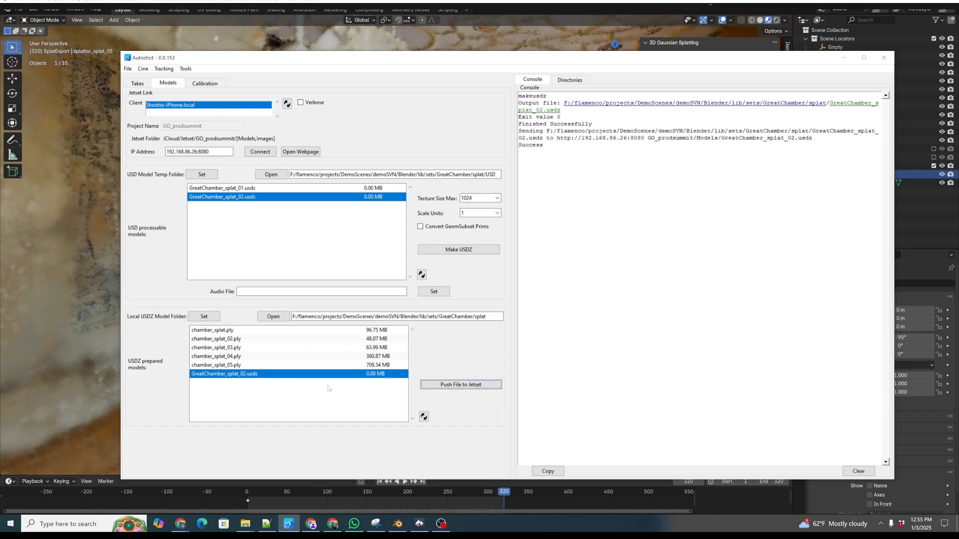
{"action": "left_click", "coordinate": [243, 366]}
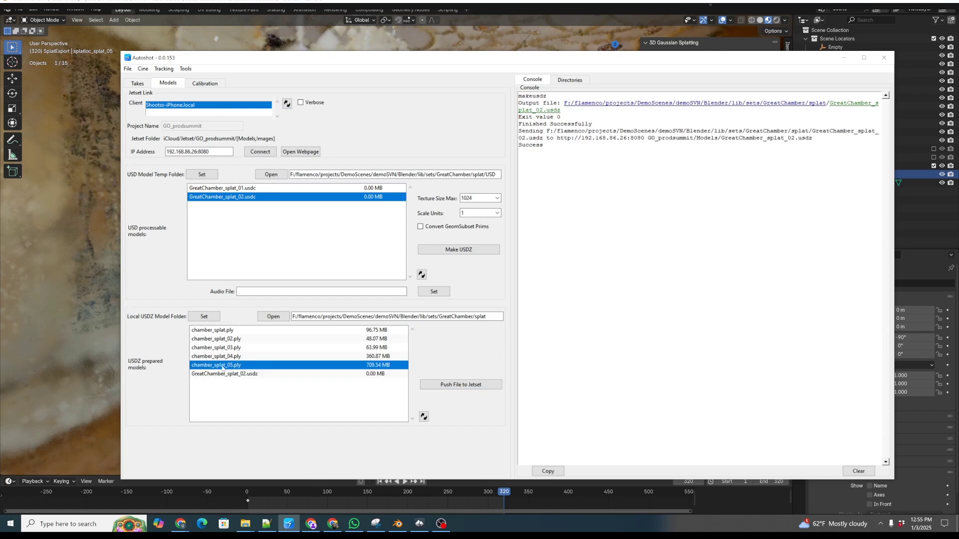
{"action": "left_click", "coordinate": [459, 385]}
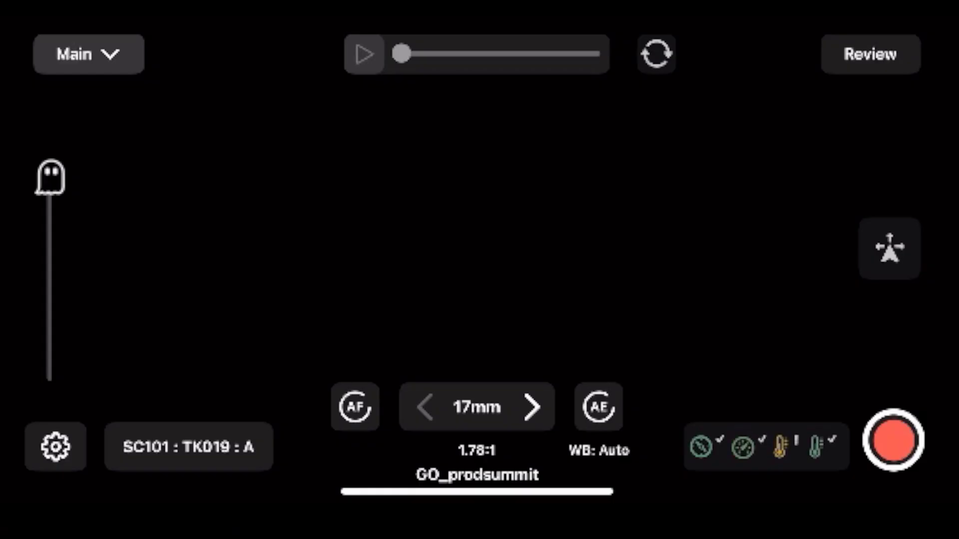
Switch to Jetset and load GreatChamber_splat_02 from the project's Models folder as the model
{"action": "left_click", "coordinate": [88, 54]}
{"action": "left_click", "coordinate": [394, 48]}
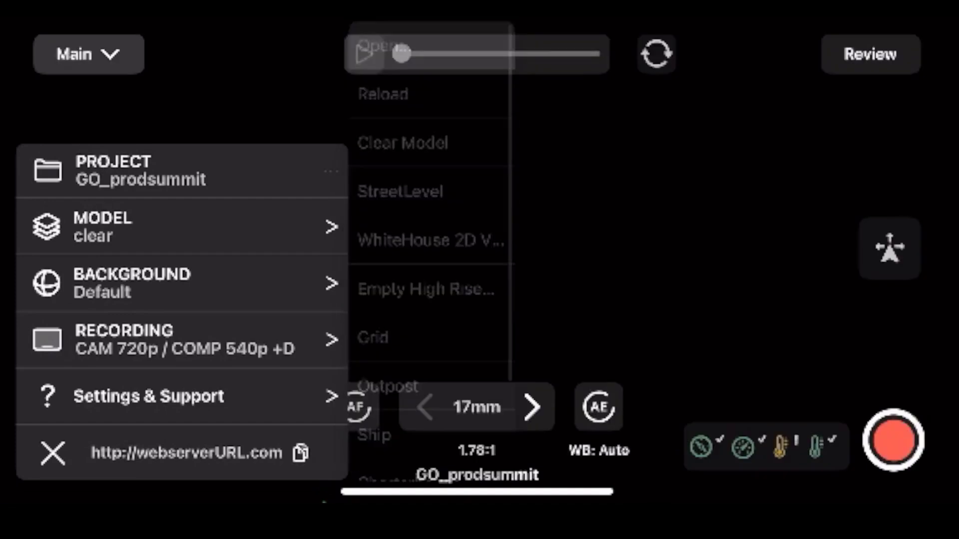
{"action": "scroll", "coordinate": [478, 265], "scroll_direction": "down", "scroll_amount": 5}
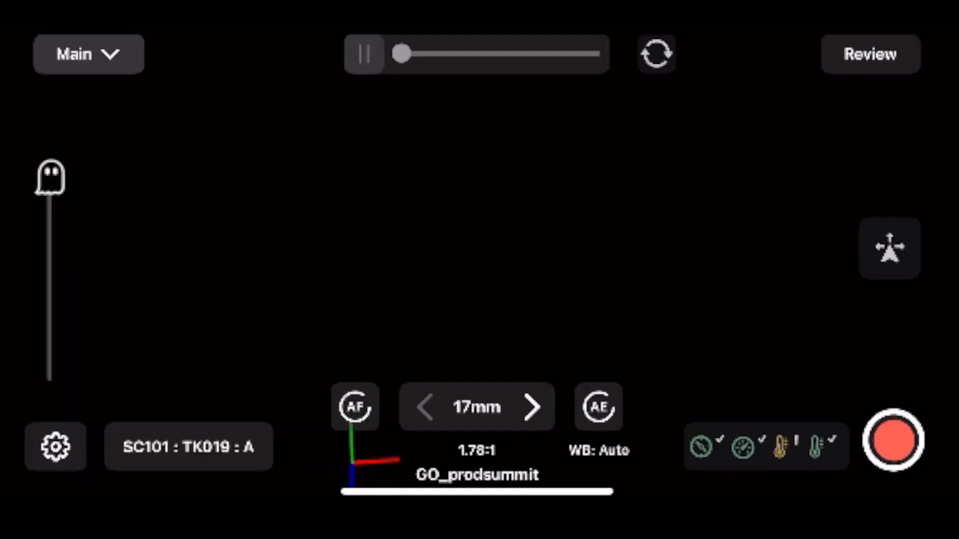
{"action": "scroll", "coordinate": [680, 259], "scroll_direction": "up", "scroll_amount": 2}
Start opening another model and browse the GO_prodsummit Models folder to the chamber splat PLY files
{"action": "left_click", "coordinate": [55, 446]}
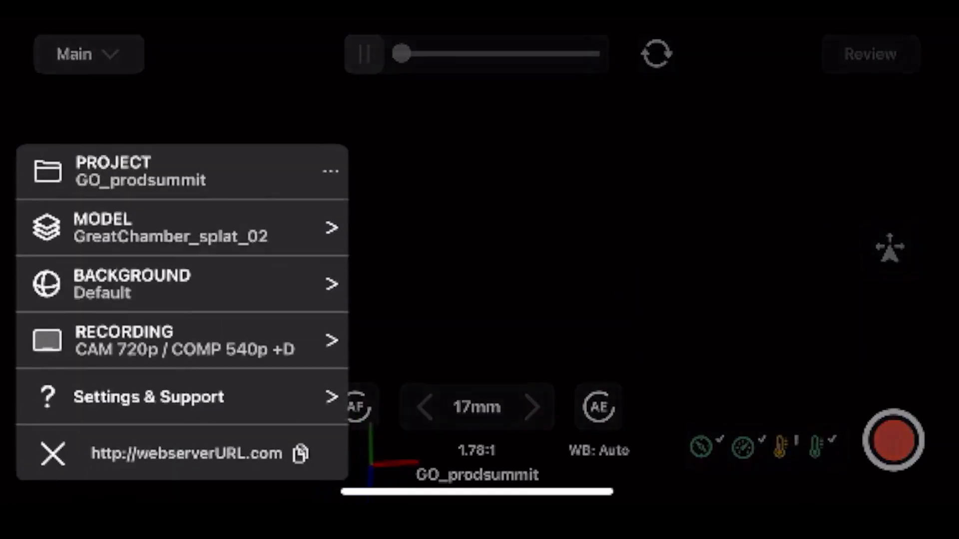
{"action": "left_click", "coordinate": [332, 227]}
{"action": "left_click", "coordinate": [385, 45]}
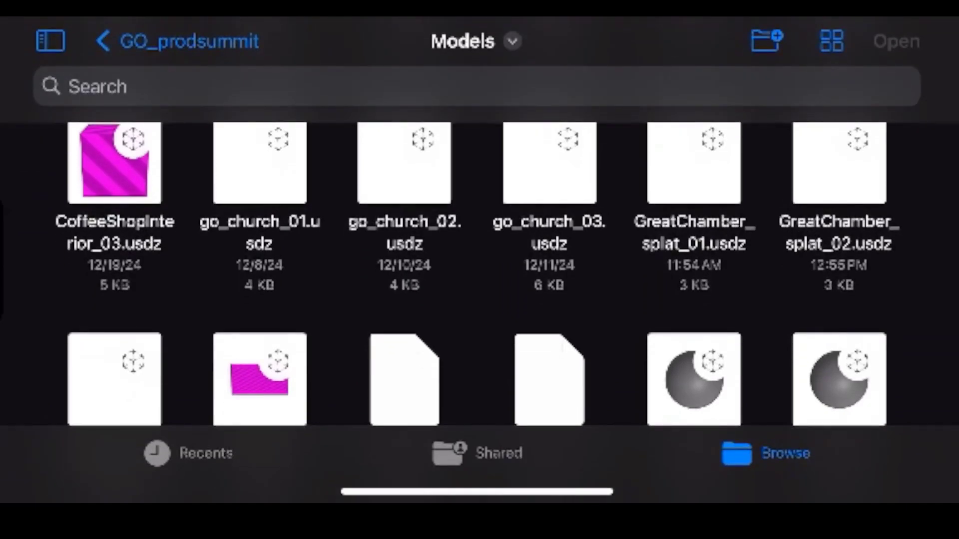
{"action": "scroll", "coordinate": [479, 274], "scroll_direction": "up", "scroll_amount": 5}
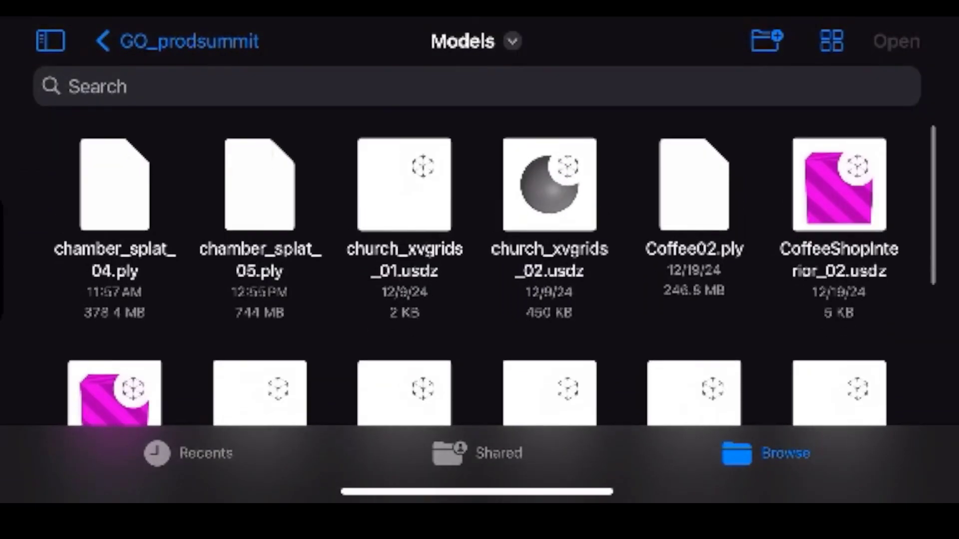